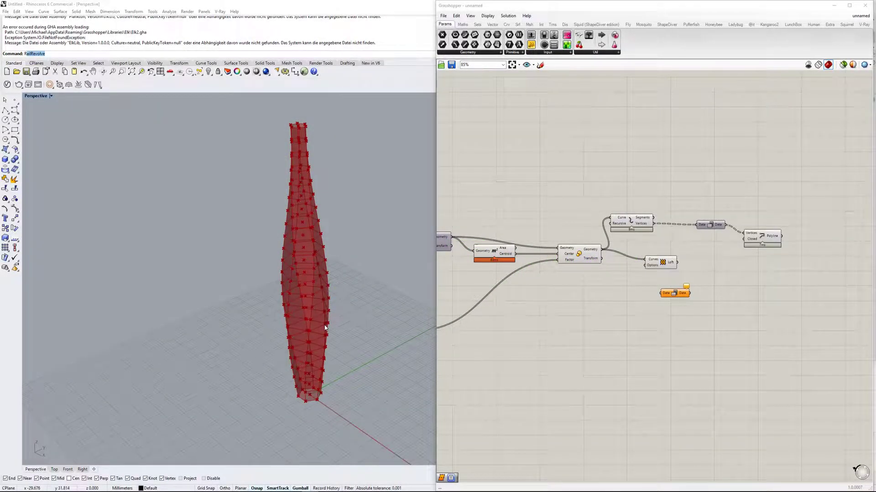
# Step: Examine the finished polygon tower and its Grasshopper definition, varying the graph and slider settings to see the form change
pyautogui.moveTo(294, 340); pyautogui.dragTo(292, 375, button='right')
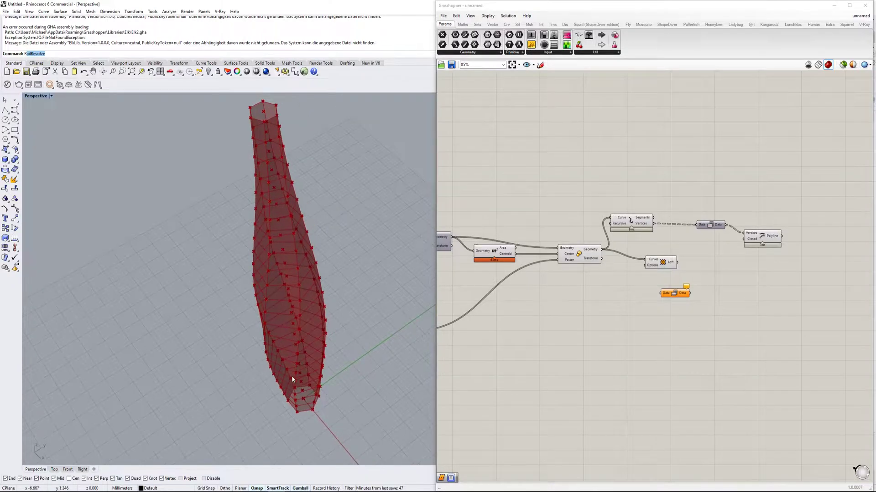
pyautogui.moveTo(610, 291); pyautogui.dragTo(802, 251, button='right')
pyautogui.scroll(-1, 803, 251)
pyautogui.scroll(5, 637, 292)
pyautogui.moveTo(614, 292); pyautogui.dragTo(589, 290)
pyautogui.moveTo(332, 319); pyautogui.dragTo(332, 287, button='right')
pyautogui.scroll(-4, 684, 283)
pyautogui.moveTo(665, 256); pyautogui.dragTo(818, 314, button='right')
pyautogui.scroll(5, 659, 201)
pyautogui.moveTo(680, 195); pyautogui.dragTo(708, 195)
pyautogui.scroll(-6, 686, 254)
pyautogui.moveTo(686, 254); pyautogui.dragTo(601, 242, button='right')
pyautogui.scroll(-2, 688, 251)
pyautogui.scroll(3, 819, 270)
pyautogui.moveTo(819, 270); pyautogui.dragTo(800, 254, button='right')
pyautogui.scroll(-2, 708, 255)
pyautogui.moveTo(616, 266); pyautogui.dragTo(771, 287, button='right')
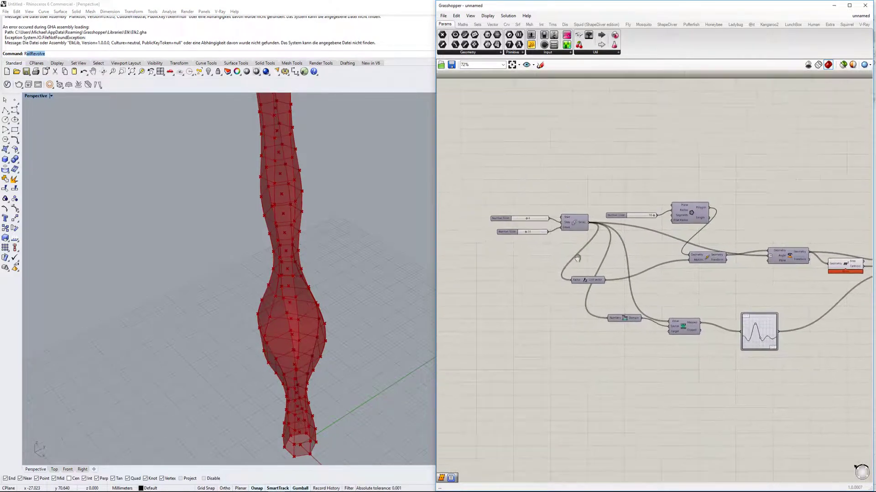
# Step: Set the Series component's step slider to 4 and its count slider to 19, and inspect the tower
pyautogui.moveTo(575, 254); pyautogui.dragTo(607, 279, button='right')
pyautogui.scroll(4, 606, 279)
pyautogui.moveTo(517, 241); pyautogui.dragTo(517, 212)
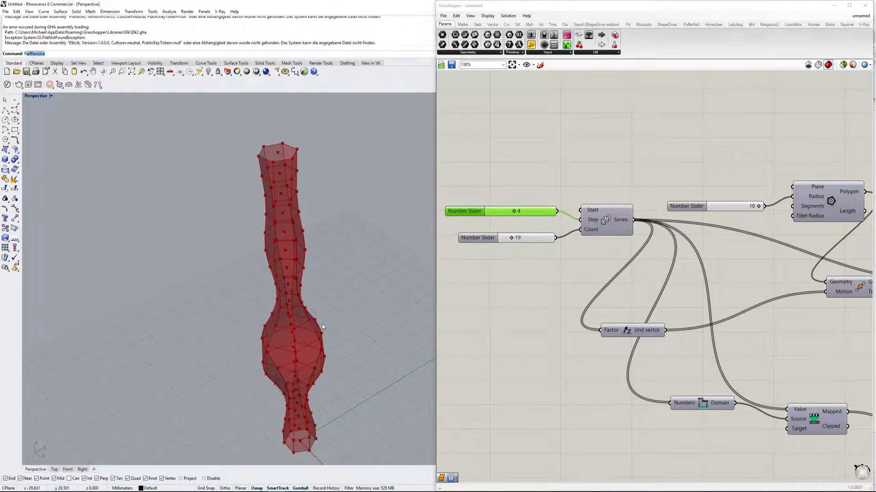
pyautogui.scroll(-4, 597, 282)
pyautogui.scroll(3, 347, 317)
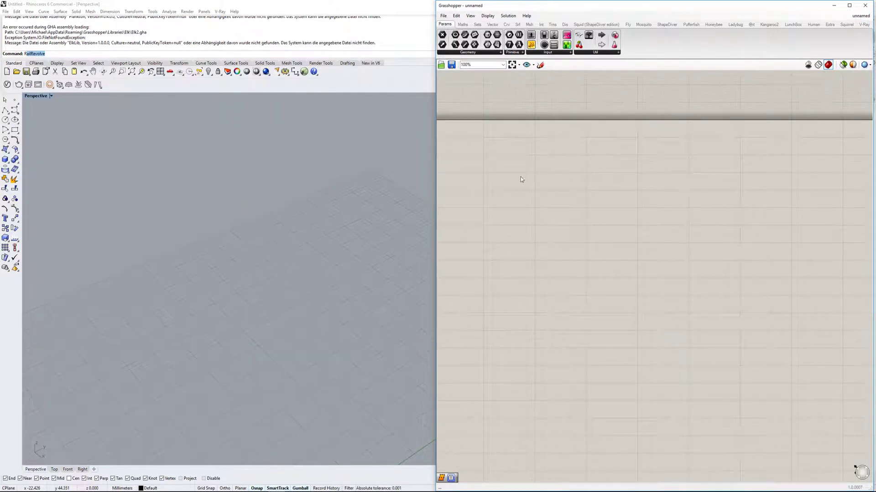
pyautogui.moveTo(520, 180); pyautogui.dragTo(581, 183, button='right')
pyautogui.rightClick(581, 182)
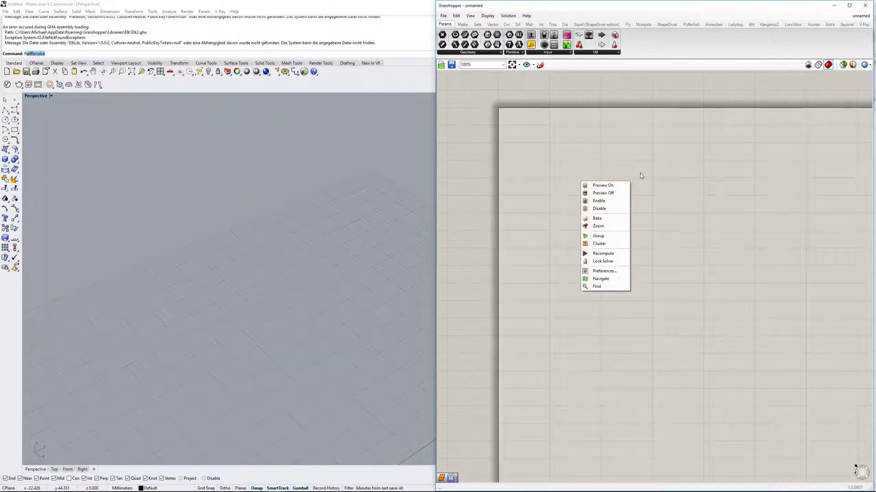
pyautogui.click(677, 246)
pyautogui.scroll(1, 609, 286)
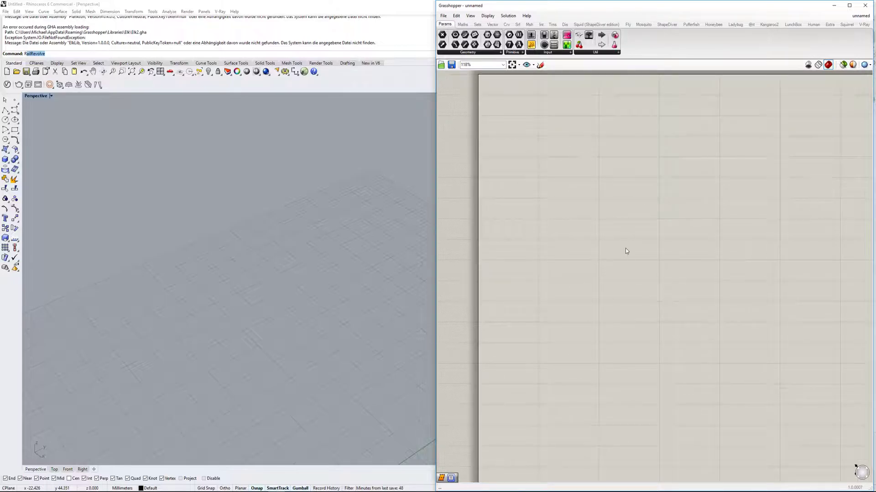
pyautogui.moveTo(623, 238); pyautogui.dragTo(615, 236, button='right')
pyautogui.moveTo(584, 185); pyautogui.dragTo(601, 206, button='right')
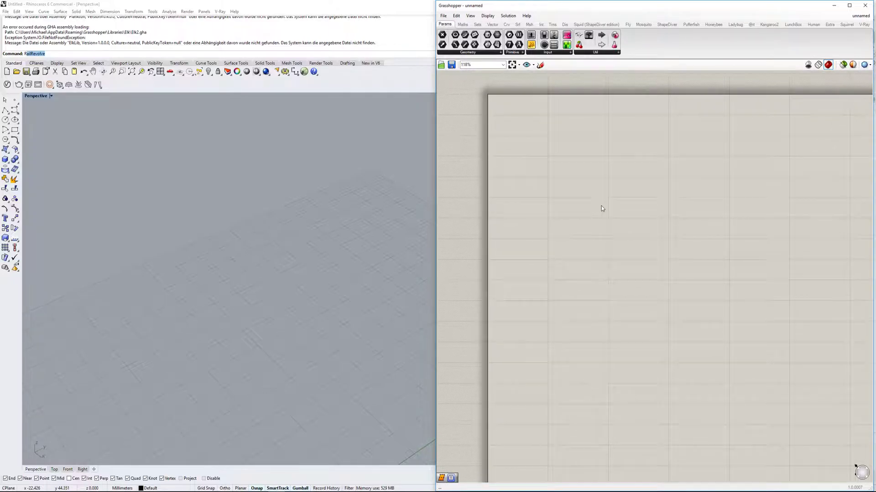
# Step: Sketch a freehand black five-sided outline on the empty Grasshopper canvas and finish the sketch
pyautogui.click(541, 65)
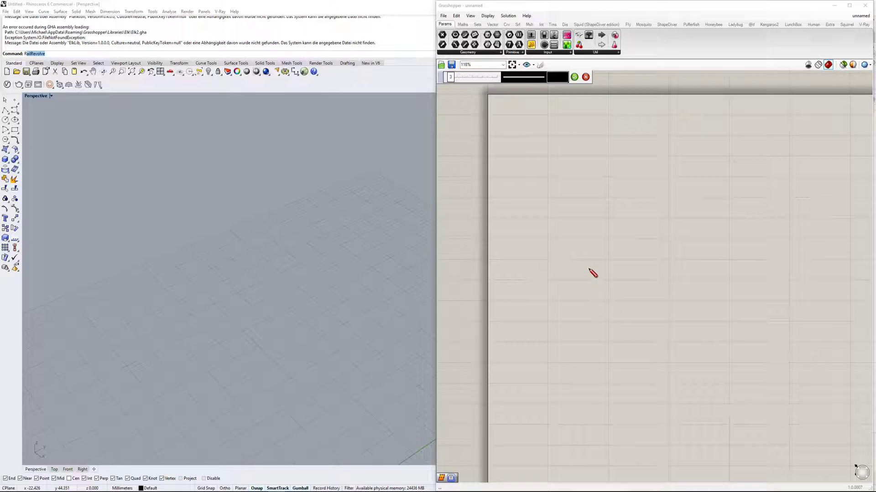
pyautogui.moveTo(562, 302)
pyautogui.mouseDown()
pyautogui.moveTo(583, 271)
pyautogui.moveTo(645, 278)
pyautogui.moveTo(652, 316)
pyautogui.moveTo(610, 327)
pyautogui.moveTo(556, 303)
pyautogui.mouseUp()
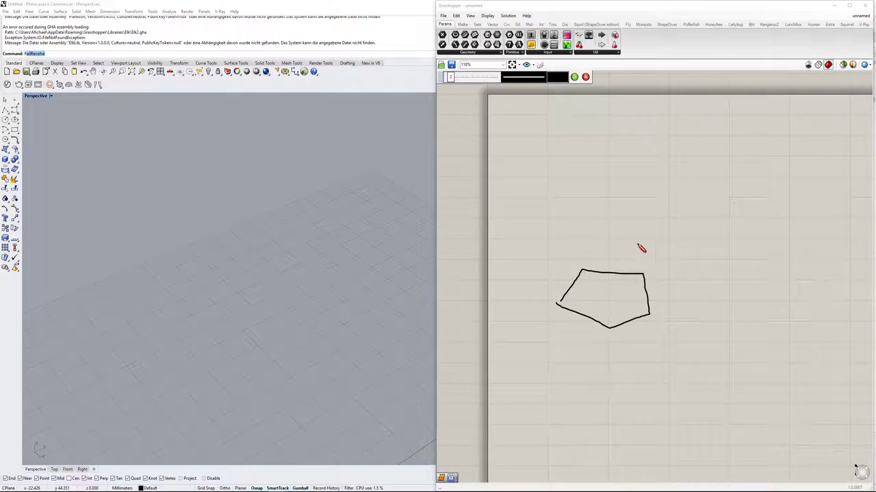
pyautogui.click(575, 77)
pyautogui.click(540, 65)
pyautogui.click(661, 252)
pyautogui.press('Return')
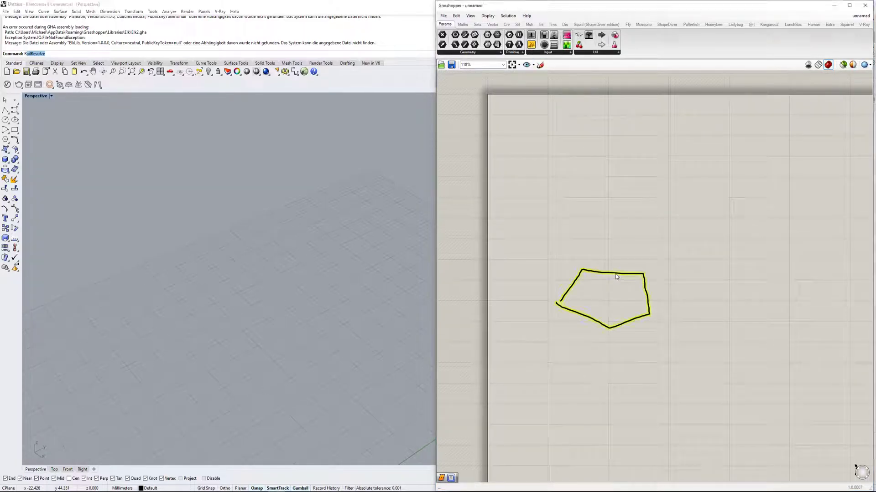
# Step: Copy the five-sided sketch upward three times to form a vertical stack of four outlines
pyautogui.press('alt')
pyautogui.keyDown('alt'); pyautogui.moveTo(643, 282); pyautogui.dragTo(640, 232); pyautogui.keyUp('alt')
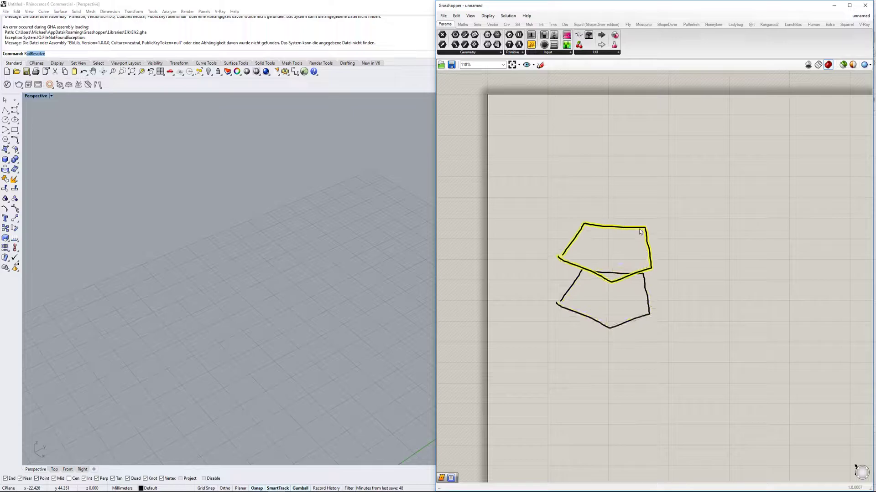
pyautogui.keyDown('alt'); pyautogui.moveTo(653, 324); pyautogui.dragTo(653, 215); pyautogui.keyUp('alt')
pyautogui.moveTo(664, 324); pyautogui.dragTo(659, 149)
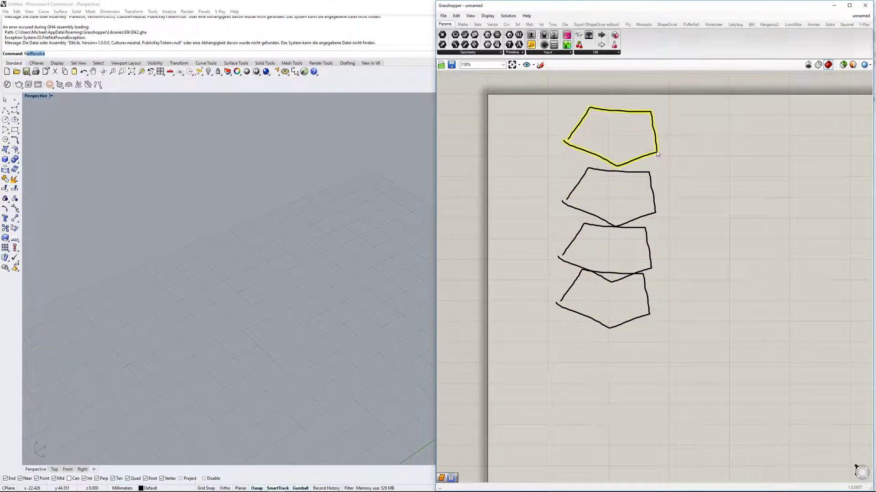
pyautogui.click(671, 148)
# Step: Set the sketch colour to red, mark each outline's centre, and draw horizontal double arrows on the upper two outlines
pyautogui.click(540, 64)
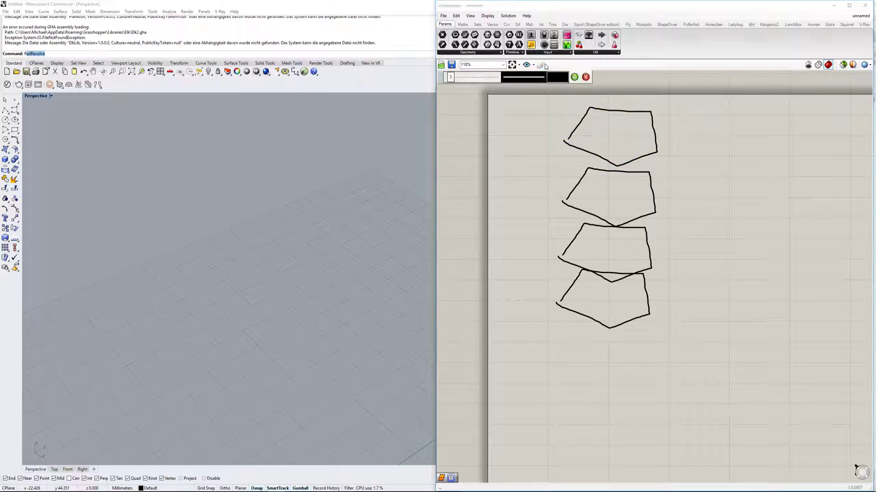
pyautogui.click(557, 77)
pyautogui.click(583, 109)
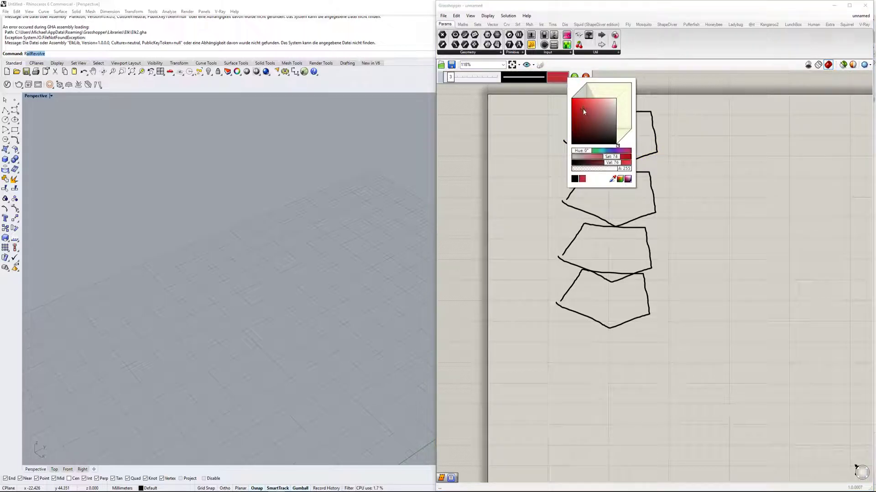
pyautogui.click(612, 304)
pyautogui.moveTo(605, 295); pyautogui.dragTo(613, 293)
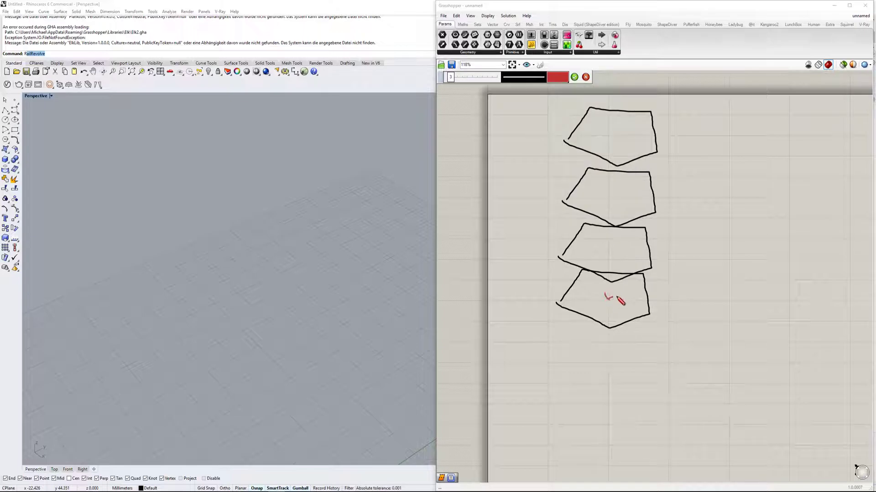
pyautogui.moveTo(620, 245); pyautogui.dragTo(615, 253)
pyautogui.moveTo(615, 140)
pyautogui.mouseDown()
pyautogui.moveTo(693, 135)
pyautogui.moveTo(657, 139)
pyautogui.mouseUp()
pyautogui.moveTo(620, 194); pyautogui.dragTo(640, 193)
pyautogui.moveTo(634, 189)
pyautogui.mouseDown()
pyautogui.moveTo(635, 197)
pyautogui.moveTo(620, 198)
pyautogui.mouseUp()
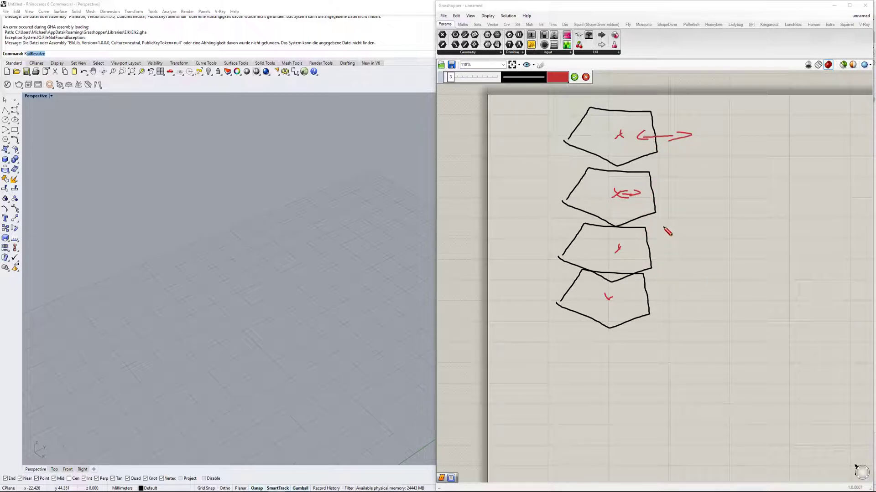
# Step: Sketch two red curved arrows around opposite sides of the stack to indicate rotation, and finish the sketch
pyautogui.moveTo(668, 232)
pyautogui.mouseDown()
pyautogui.moveTo(608, 288)
pyautogui.moveTo(592, 282)
pyautogui.mouseUp()
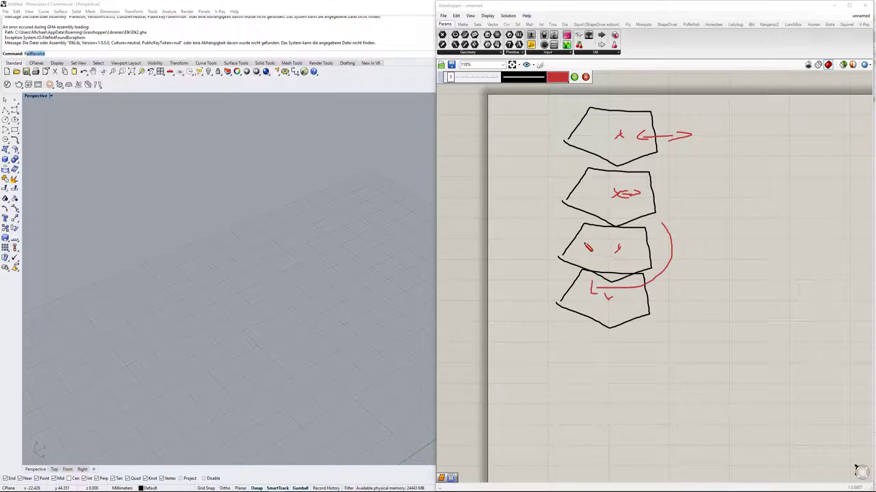
pyautogui.moveTo(544, 189)
pyautogui.mouseDown()
pyautogui.moveTo(588, 136)
pyautogui.moveTo(595, 143)
pyautogui.mouseUp()
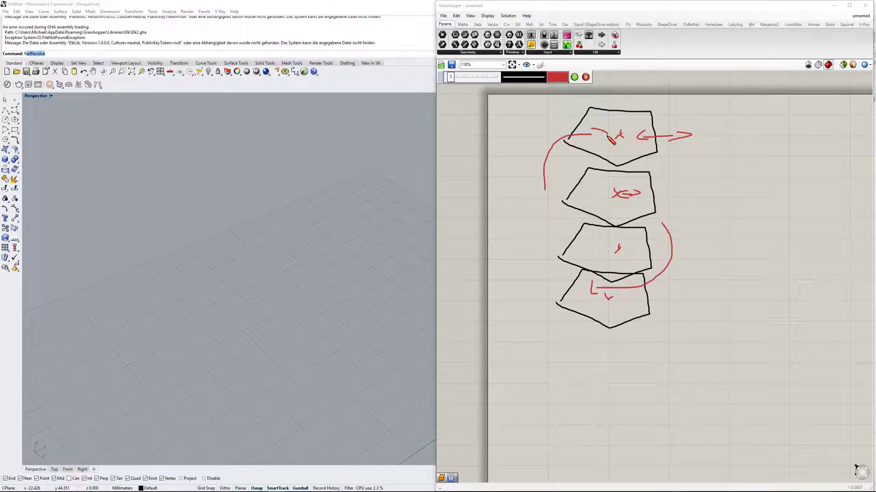
pyautogui.click(574, 77)
pyautogui.scroll(-3, 679, 235)
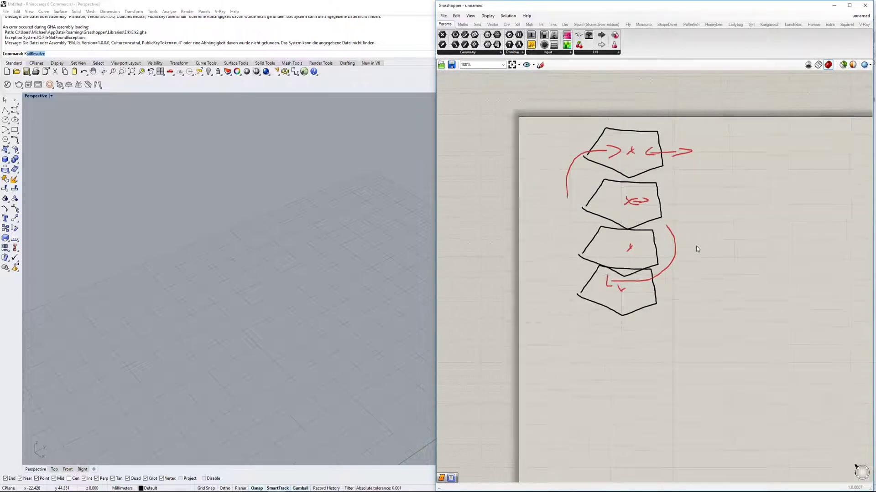
pyautogui.click(614, 425)
pyautogui.press('Delete')
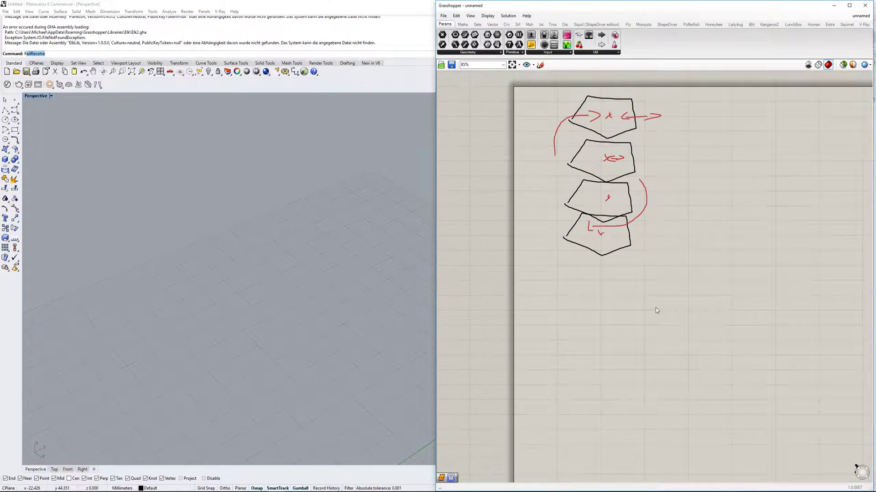
# Step: Add a Polygon component on the free canvas area beside the sketches
pyautogui.moveTo(690, 241); pyautogui.dragTo(561, 274, button='right')
pyautogui.scroll(2, 584, 241)
pyautogui.moveTo(584, 240)
pyautogui.mouseDown(button='right')
pyautogui.moveTo(694, 309)
pyautogui.moveTo(655, 277)
pyautogui.mouseUp(button='right')
pyautogui.scroll(-1, 655, 276)
pyautogui.moveTo(665, 312); pyautogui.dragTo(674, 255, button='right')
pyautogui.doubleClick(674, 255)
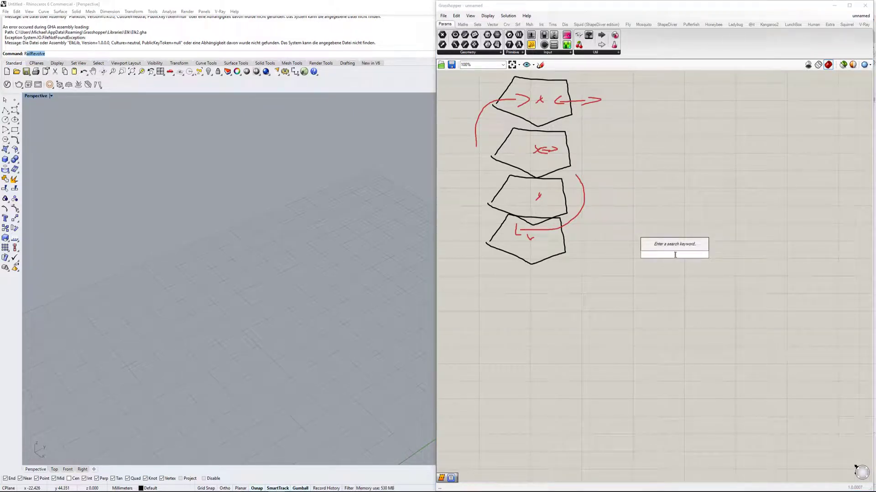
pyautogui.write('polyl')
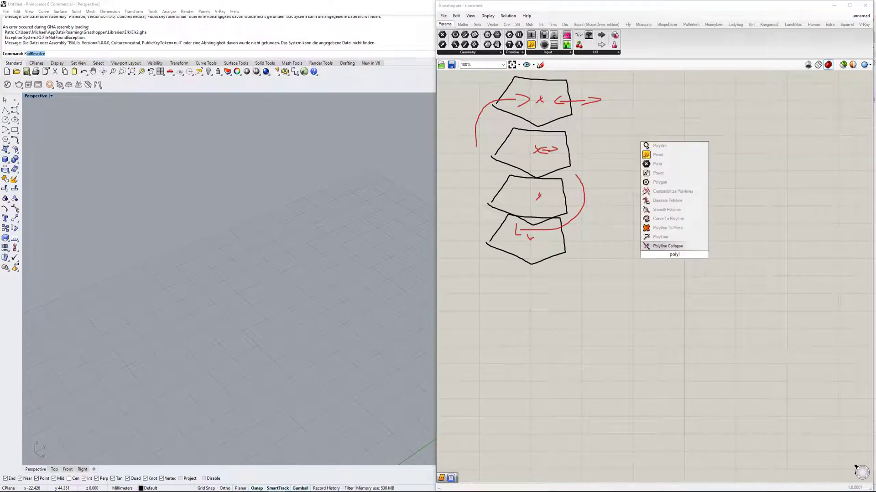
pyautogui.press('BackSpace')
pyautogui.click(660, 236)
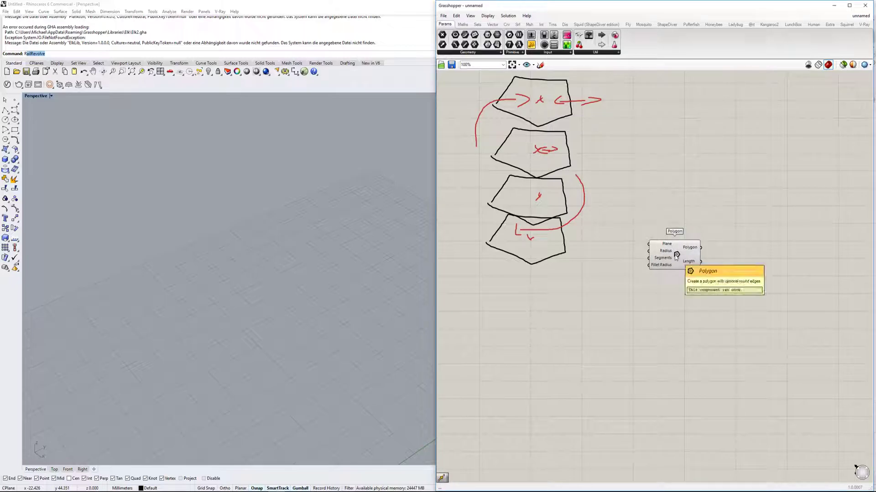
# Step: Check the default polygon in the Rhino viewport and move the Polygon component farther from the sketches
pyautogui.scroll(2, 676, 257)
pyautogui.click(689, 298)
pyautogui.moveTo(652, 336); pyautogui.dragTo(683, 299, button='right')
pyautogui.scroll(-1, 445, 335)
pyautogui.keyDown('shift'); pyautogui.moveTo(383, 362); pyautogui.dragTo(364, 305, button='right'); pyautogui.keyUp('shift')
pyautogui.scroll(2, 312, 326)
pyautogui.scroll(3, 320, 340)
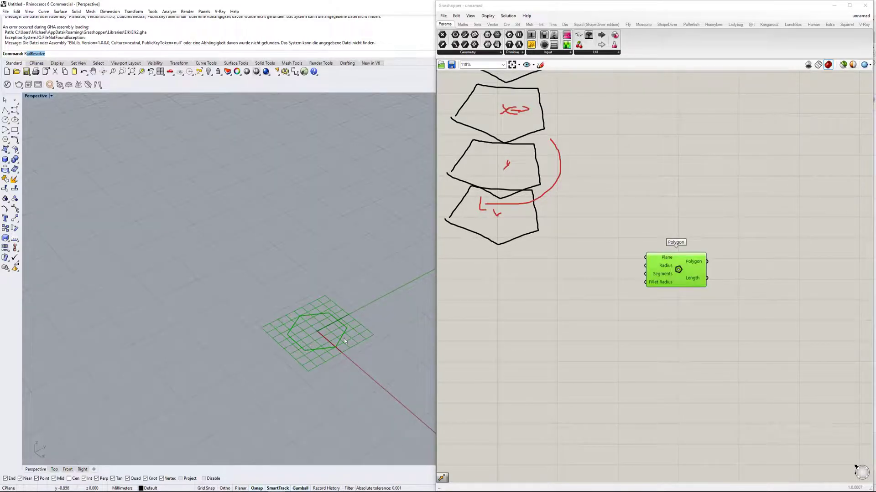
pyautogui.moveTo(675, 269); pyautogui.dragTo(690, 272)
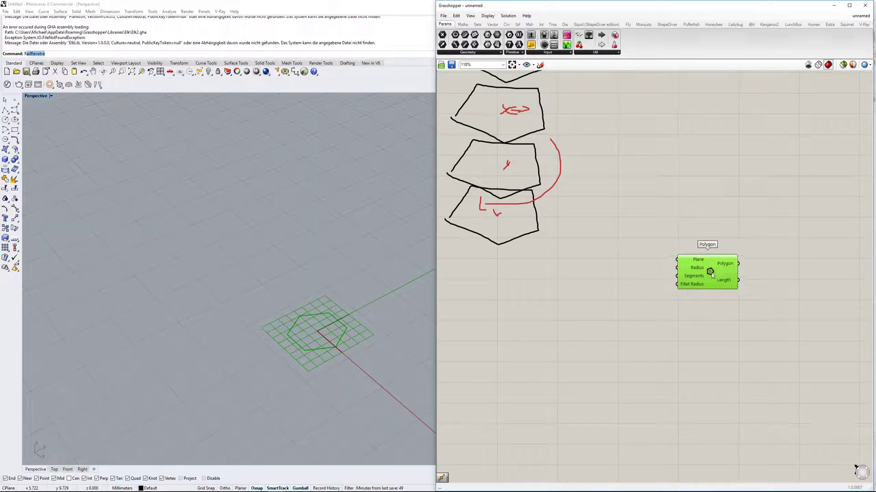
pyautogui.scroll(-2, 690, 272)
pyautogui.moveTo(657, 336); pyautogui.dragTo(687, 299)
pyautogui.scroll(2, 688, 299)
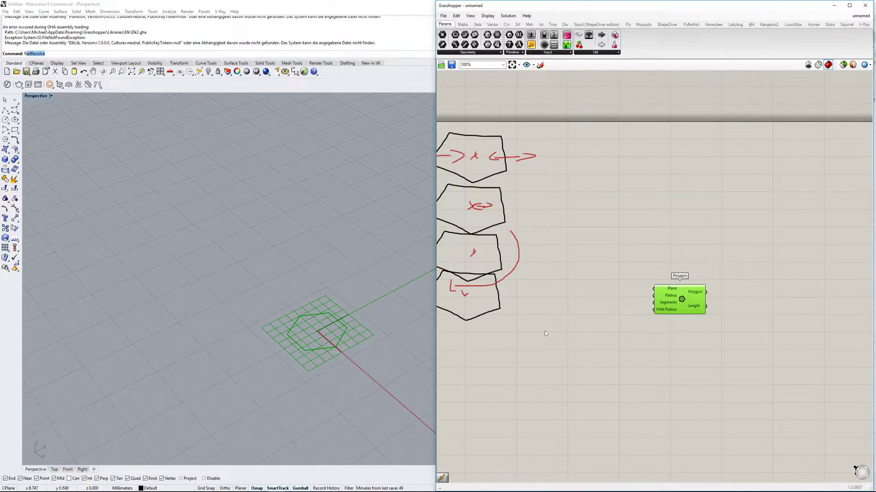
# Step: Add a number slider with the value 10.0 and connect it to the Polygon component's Radius input
pyautogui.doubleClick(624, 307)
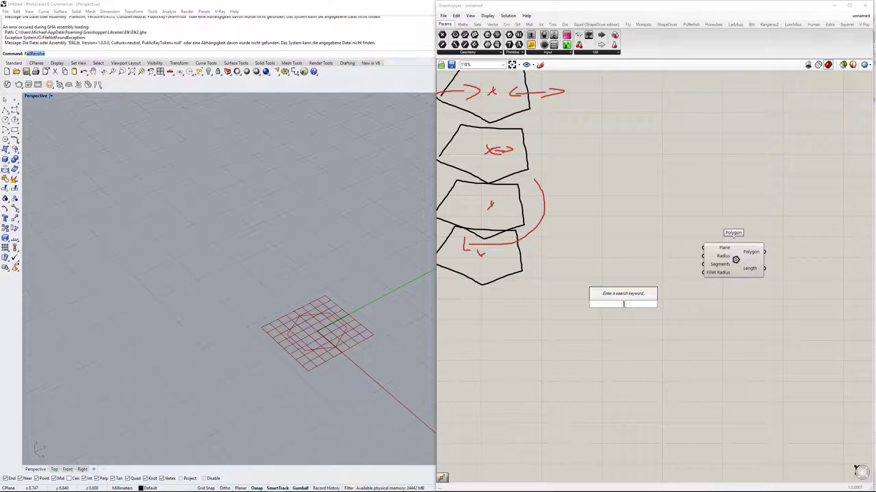
pyautogui.write('10')
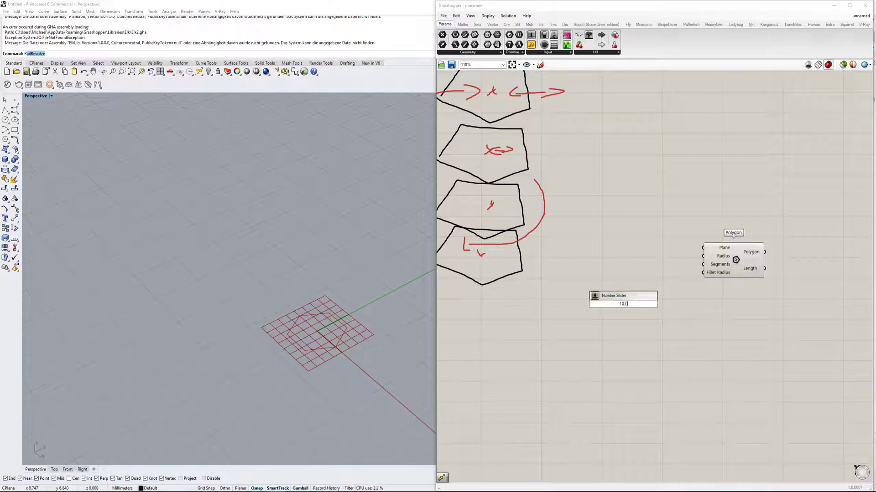
pyautogui.write('.0')
pyautogui.press('Return')
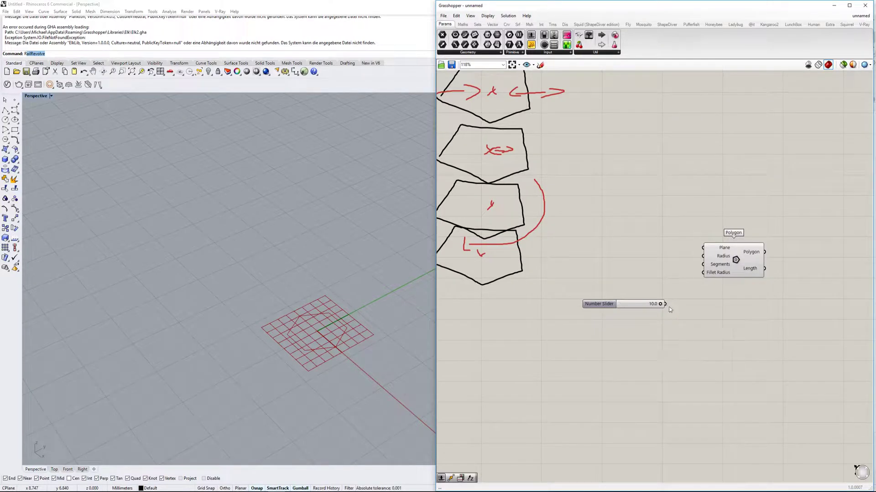
pyautogui.moveTo(705, 257); pyautogui.dragTo(665, 304)
pyautogui.scroll(2, 659, 309)
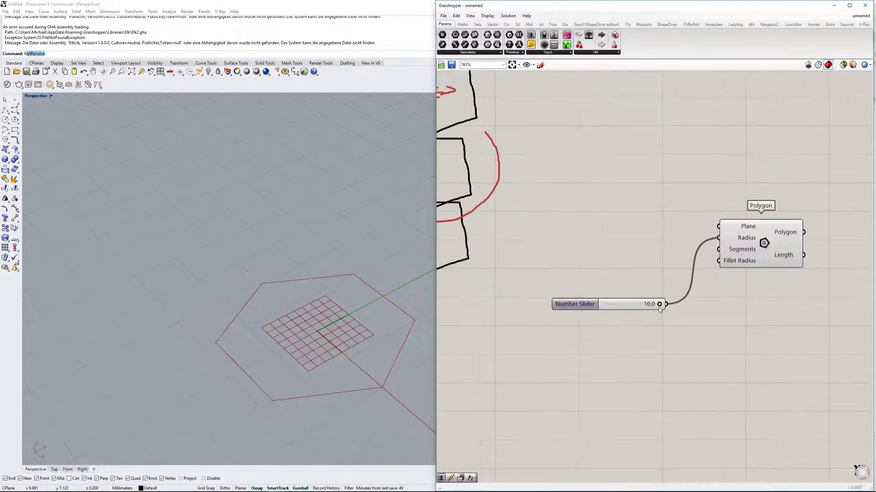
pyautogui.moveTo(661, 306)
pyautogui.mouseDown()
pyautogui.moveTo(619, 312)
pyautogui.moveTo(665, 306)
pyautogui.mouseUp()
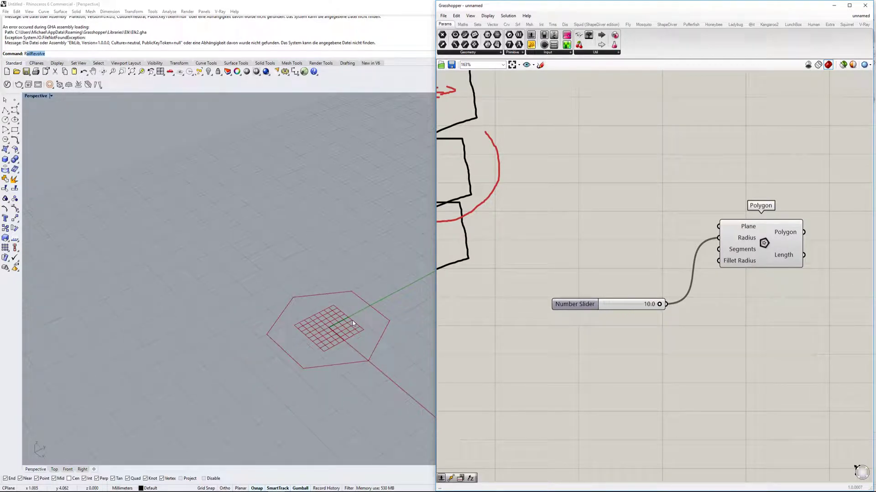
# Step: Review the enlarged polygon against the sketched stack, and move the Polygon component level with its radius slider
pyautogui.scroll(-3, 353, 324)
pyautogui.moveTo(515, 245); pyautogui.dragTo(575, 247, button='right')
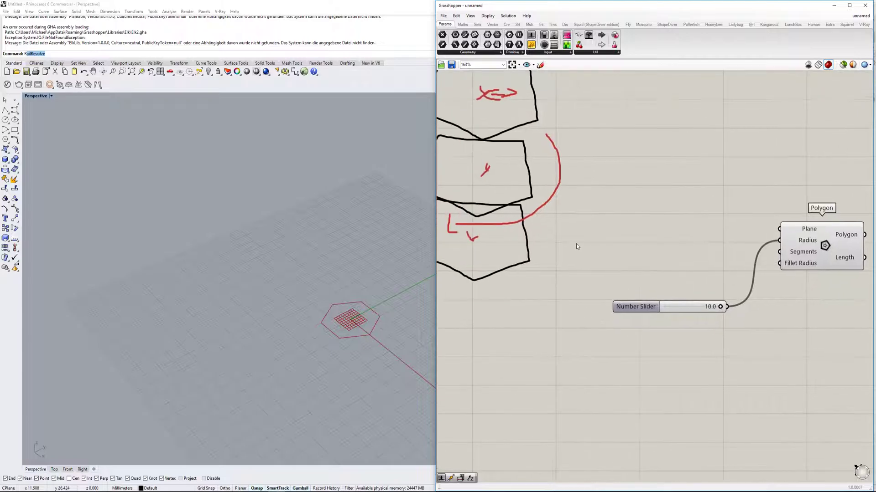
pyautogui.moveTo(515, 233); pyautogui.dragTo(628, 217, button='right')
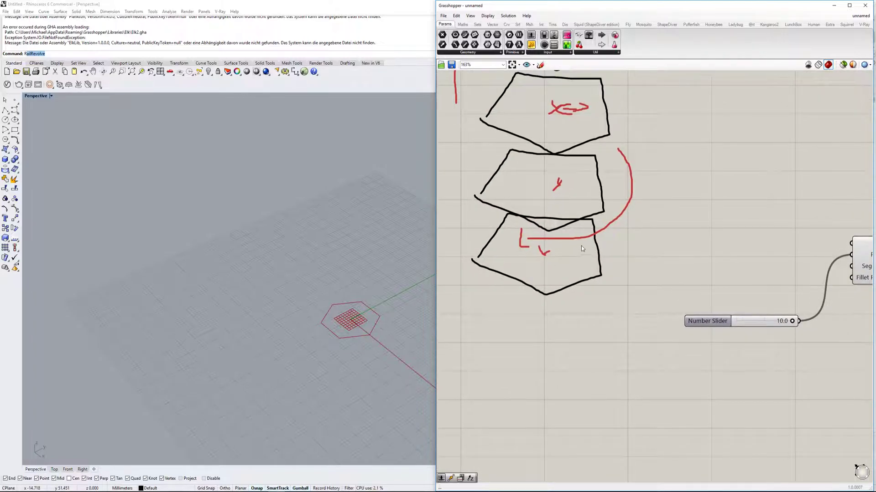
pyautogui.scroll(4, 412, 312)
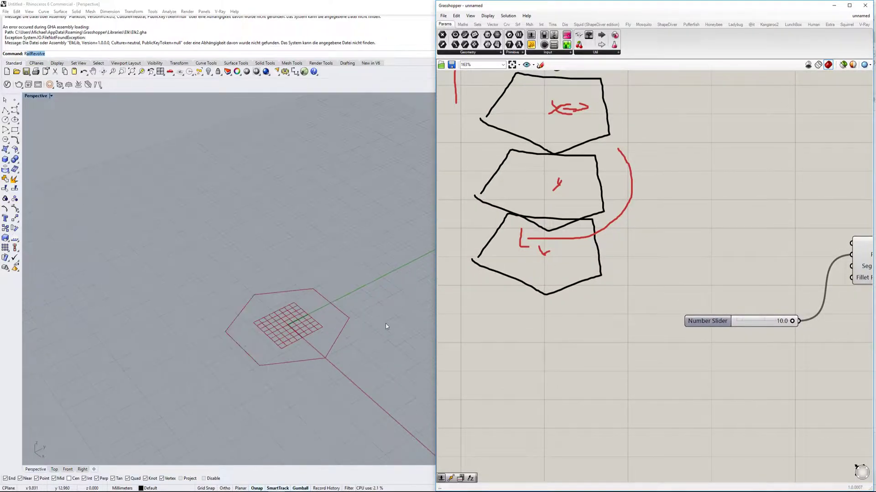
pyautogui.scroll(-2, 761, 305)
pyautogui.scroll(-1, 760, 303)
pyautogui.moveTo(760, 303); pyautogui.dragTo(535, 288, button='right')
pyautogui.scroll(2, 535, 289)
pyautogui.moveTo(658, 269); pyautogui.dragTo(670, 323)
pyautogui.moveTo(769, 335); pyautogui.dragTo(734, 278, button='right')
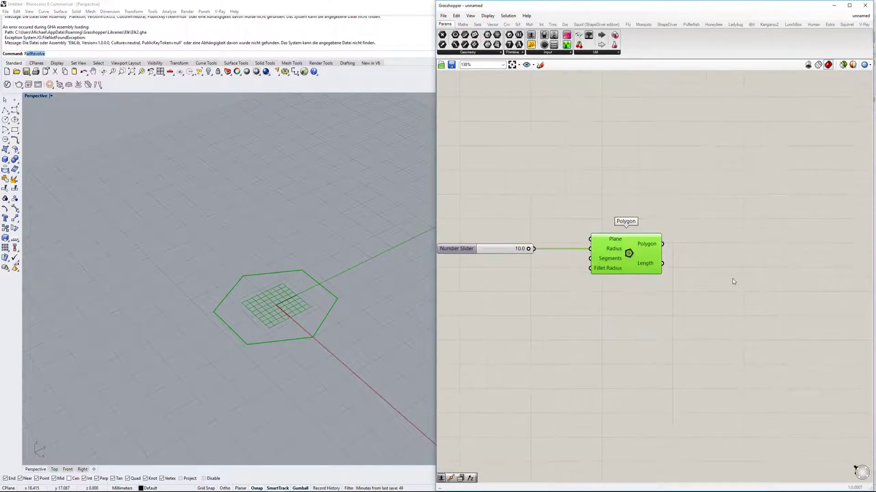
# Step: Sketch a vertical height line beside the stacked polygon sketches with a tick mark at each of the four levels
pyautogui.scroll(-2, 614, 318)
pyautogui.moveTo(517, 222)
pyautogui.mouseDown(button='right')
pyautogui.moveTo(600, 241)
pyautogui.moveTo(608, 279)
pyautogui.mouseUp(button='right')
pyautogui.click(539, 65)
pyautogui.moveTo(595, 282); pyautogui.dragTo(618, 277)
pyautogui.moveTo(599, 235); pyautogui.dragTo(624, 231)
pyautogui.moveTo(604, 184)
pyautogui.mouseDown()
pyautogui.moveTo(620, 181)
pyautogui.moveTo(603, 294)
pyautogui.mouseUp()
pyautogui.moveTo(623, 229); pyautogui.dragTo(601, 248)
pyautogui.moveTo(619, 178)
pyautogui.mouseDown()
pyautogui.moveTo(609, 199)
pyautogui.moveTo(611, 116)
pyautogui.moveTo(601, 123)
pyautogui.mouseUp()
pyautogui.click(574, 77)
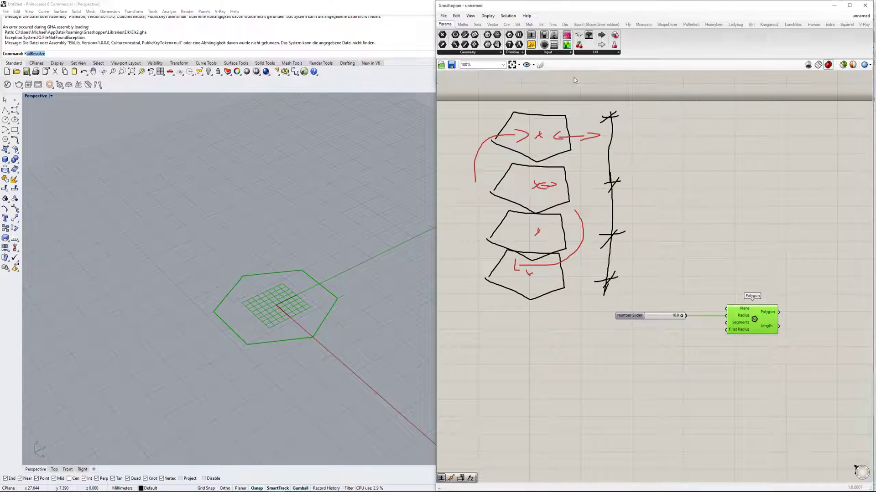
# Step: Sketch the height labels 0, 3, 6 and 9 beside the tick marks from the lowest level upward
pyautogui.click(543, 65)
pyautogui.moveTo(635, 271); pyautogui.dragTo(637, 274)
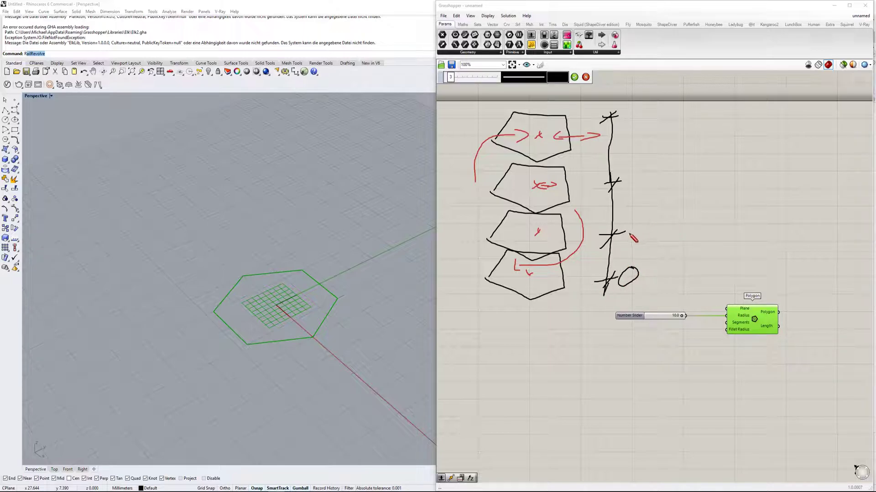
pyautogui.moveTo(635, 224)
pyautogui.mouseDown()
pyautogui.moveTo(643, 229)
pyautogui.moveTo(632, 236)
pyautogui.mouseUp()
pyautogui.moveTo(640, 168); pyautogui.dragTo(637, 182)
pyautogui.moveTo(640, 108)
pyautogui.mouseDown()
pyautogui.moveTo(632, 114)
pyautogui.moveTo(636, 122)
pyautogui.mouseUp()
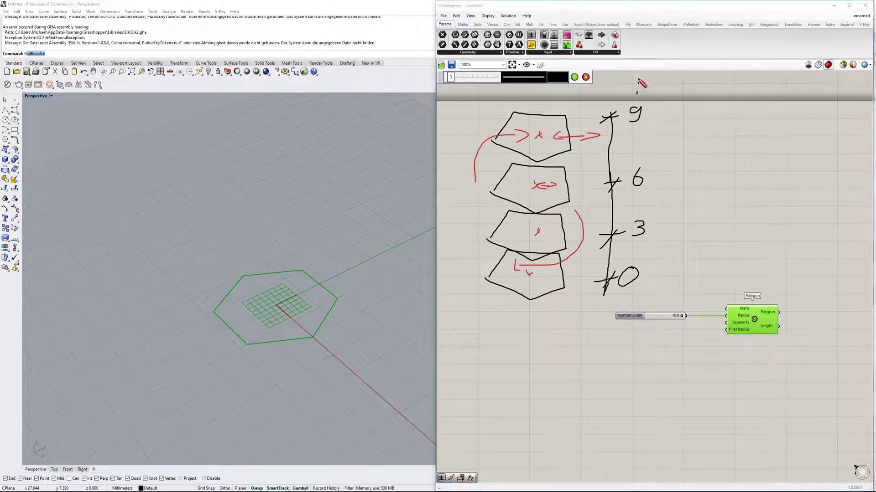
pyautogui.click(584, 77)
# Step: Add a Series component on the canvas below the radius slider
pyautogui.moveTo(710, 361); pyautogui.dragTo(678, 313, button='right')
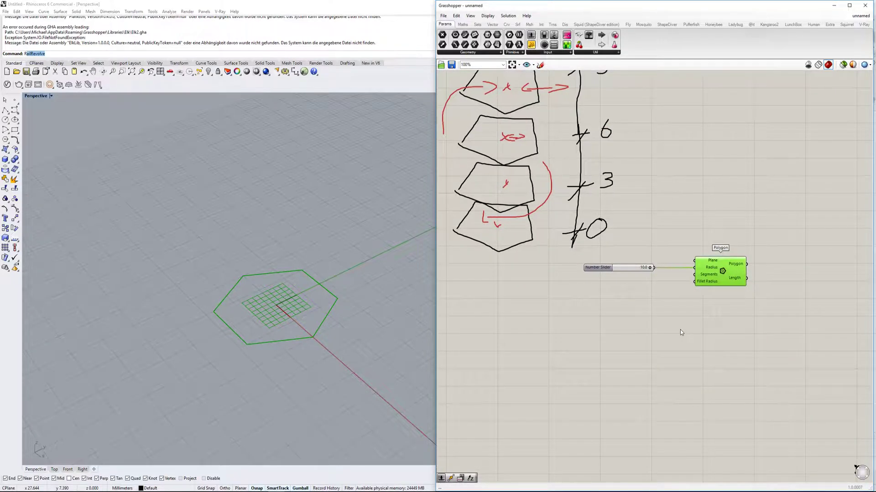
pyautogui.doubleClick(581, 327)
pyautogui.write('series')
pyautogui.press('Return')
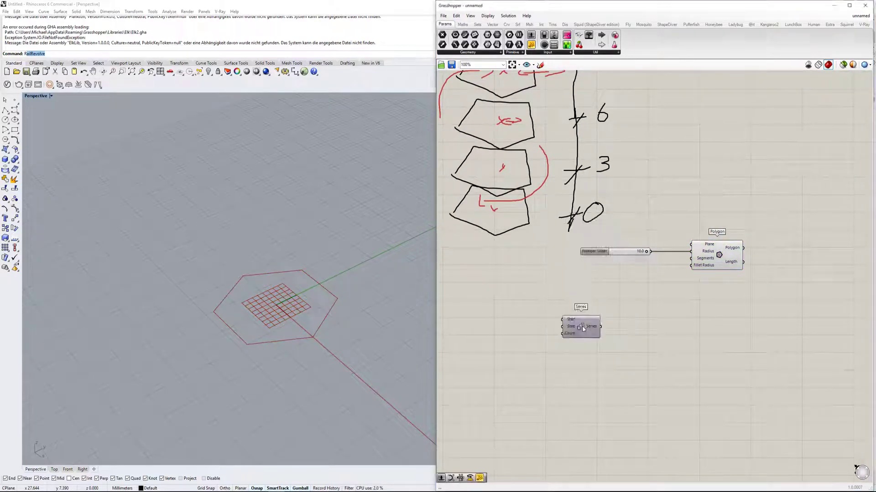
# Step: Compare the Series component's Start, Step and Count inputs with the sketched heights of the polygon stack
pyautogui.scroll(4, 601, 317)
pyautogui.scroll(1, 580, 278)
pyautogui.scroll(-1, 597, 283)
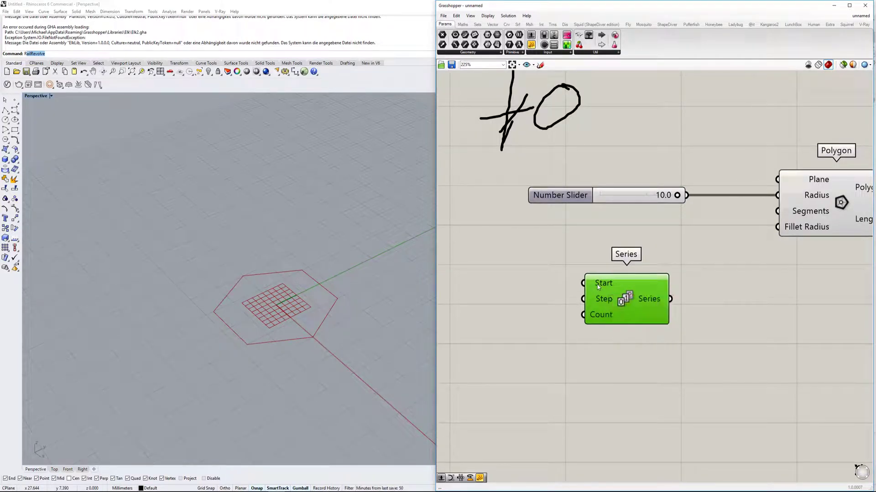
pyautogui.scroll(-3, 594, 302)
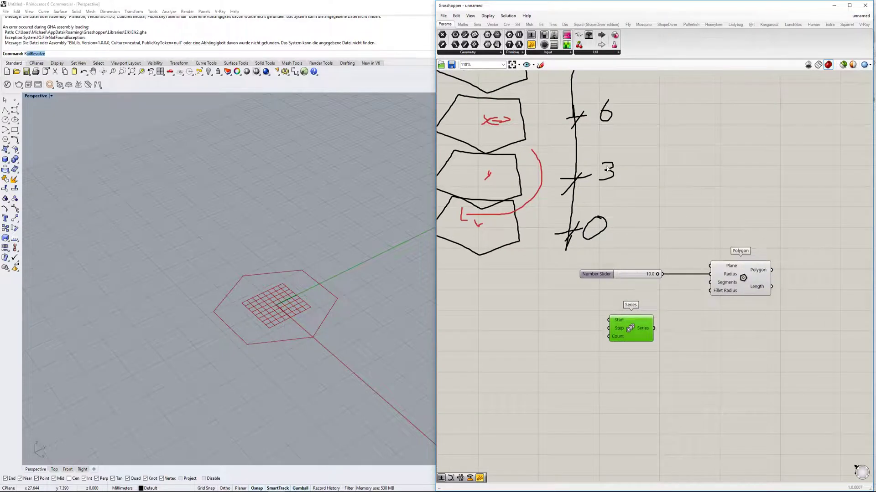
pyautogui.scroll(3, 620, 339)
pyautogui.scroll(-4, 606, 339)
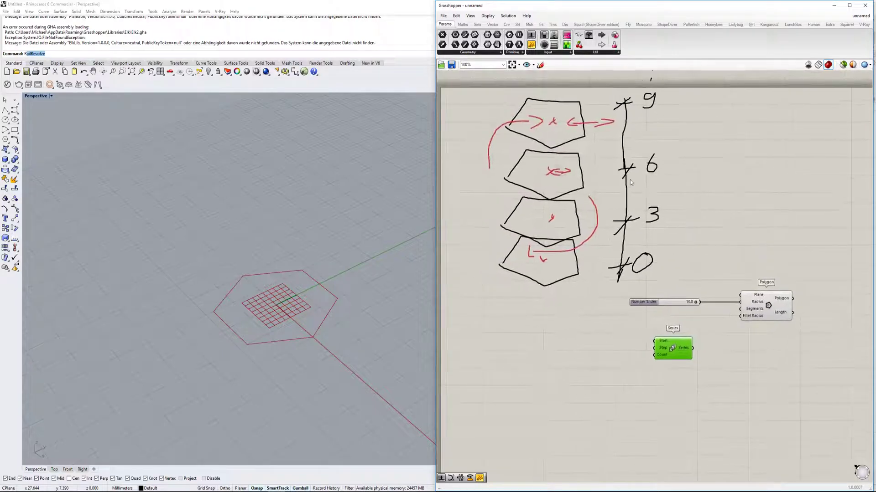
pyautogui.moveTo(651, 301); pyautogui.dragTo(659, 314)
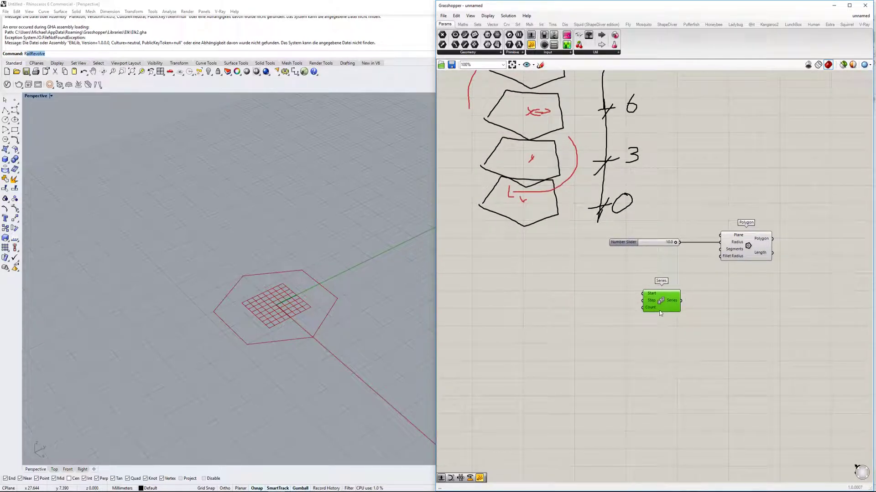
pyautogui.moveTo(661, 314); pyautogui.dragTo(670, 312, button='right')
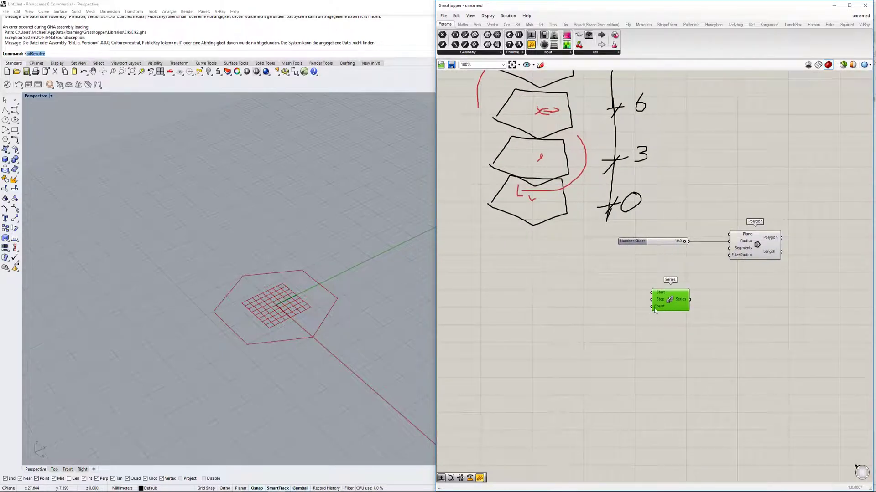
# Step: Add a number slider with the value 4 and connect it to the Series component's Count input
pyautogui.doubleClick(582, 311)
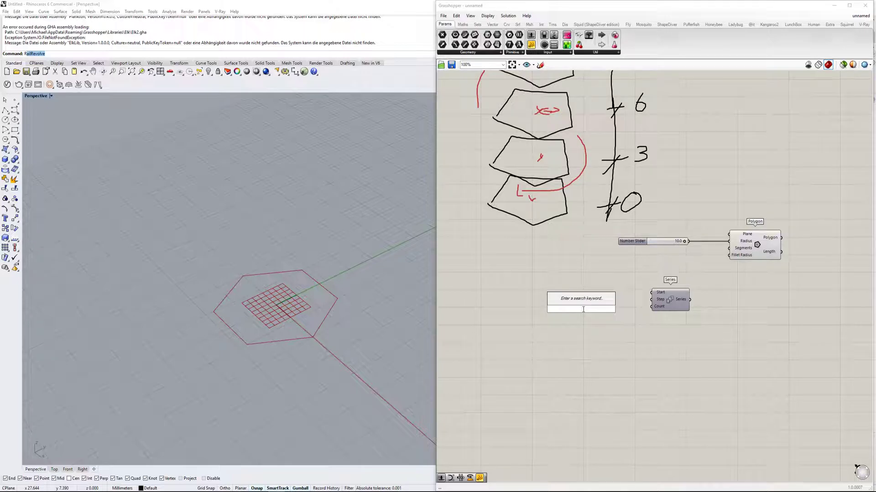
pyautogui.write('4')
pyautogui.press('Return')
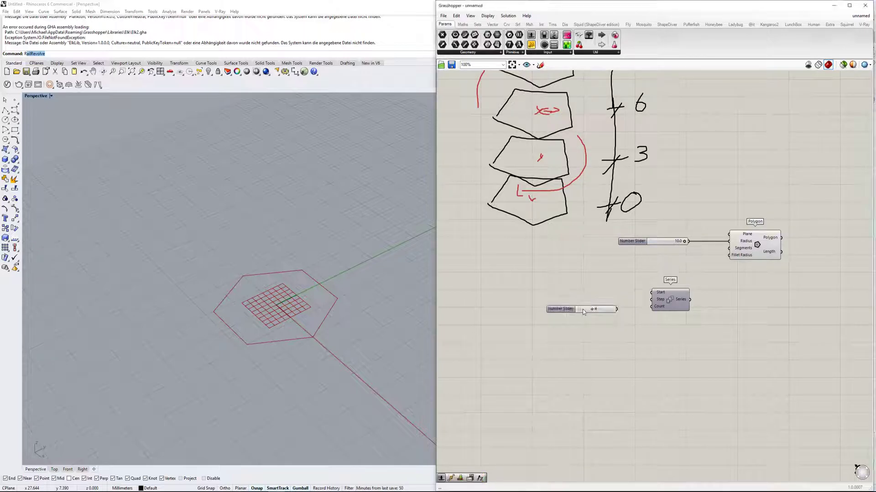
pyautogui.scroll(4, 583, 309)
pyautogui.moveTo(657, 310); pyautogui.dragTo(735, 304)
# Step: Add a number slider with the value 3.0 above the count slider and connect it to the Series component's Step input
pyautogui.scroll(-2, 527, 335)
pyautogui.doubleClick(548, 305)
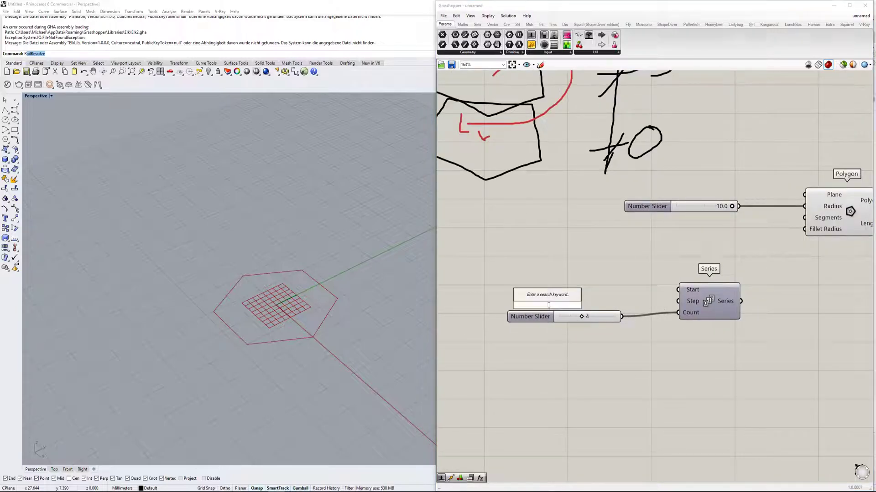
pyautogui.write('3')
pyautogui.press('Return')
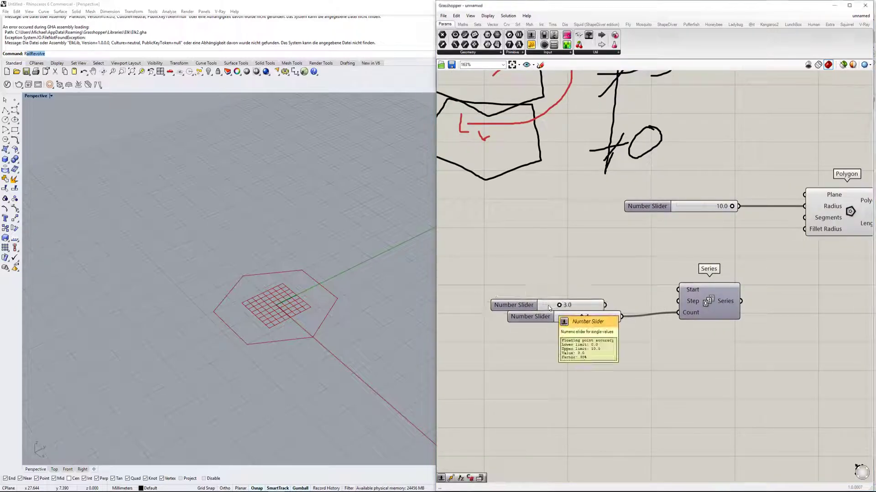
pyautogui.moveTo(549, 306); pyautogui.dragTo(543, 288)
pyautogui.moveTo(599, 288); pyautogui.dragTo(672, 301)
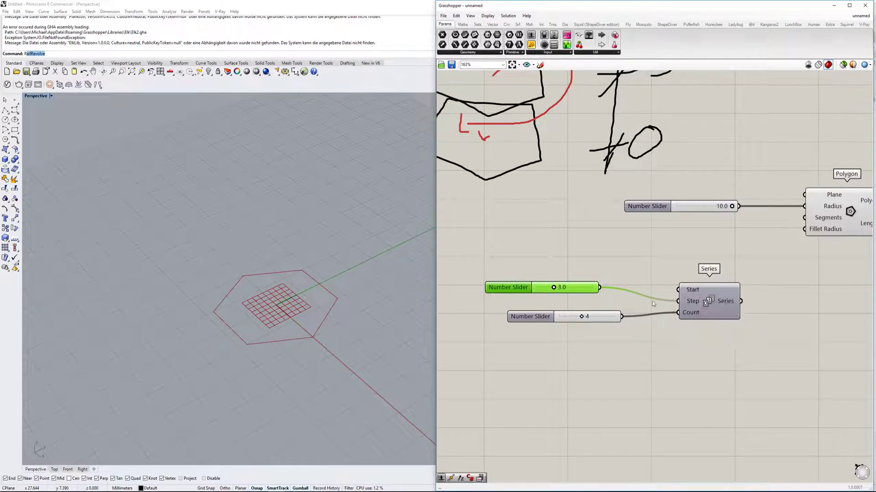
# Step: Check the Series component's Start input and examine the polygon from several angles in the Rhino viewport
pyautogui.moveTo(688, 292)
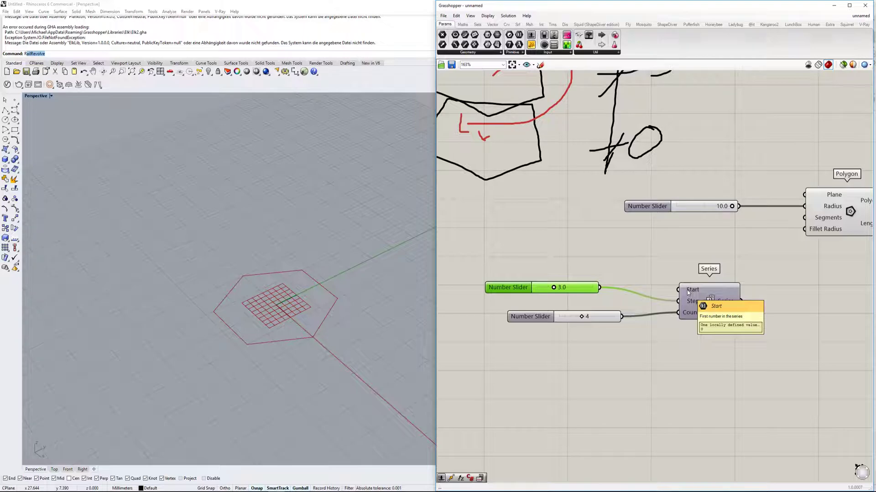
pyautogui.moveTo(636, 317); pyautogui.dragTo(518, 326, button='right')
pyautogui.scroll(-1, 518, 326)
pyautogui.click(661, 328)
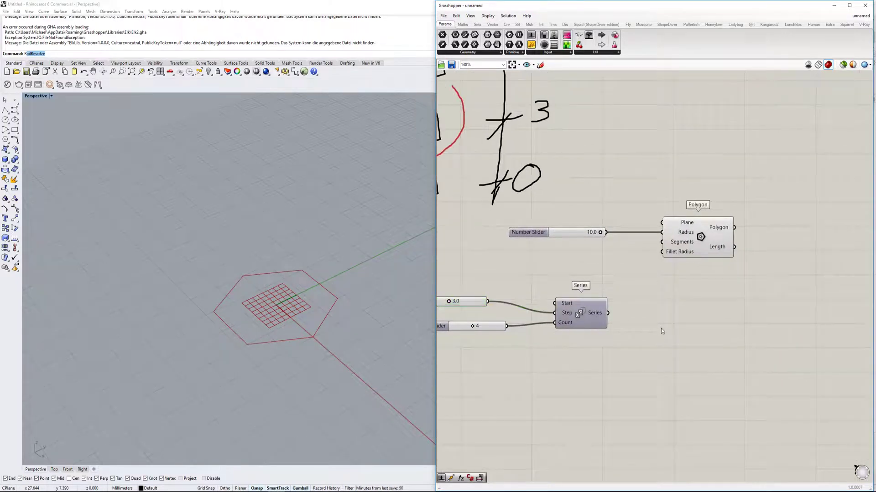
pyautogui.scroll(-4, 336, 354)
pyautogui.moveTo(335, 354); pyautogui.dragTo(192, 250, button='right')
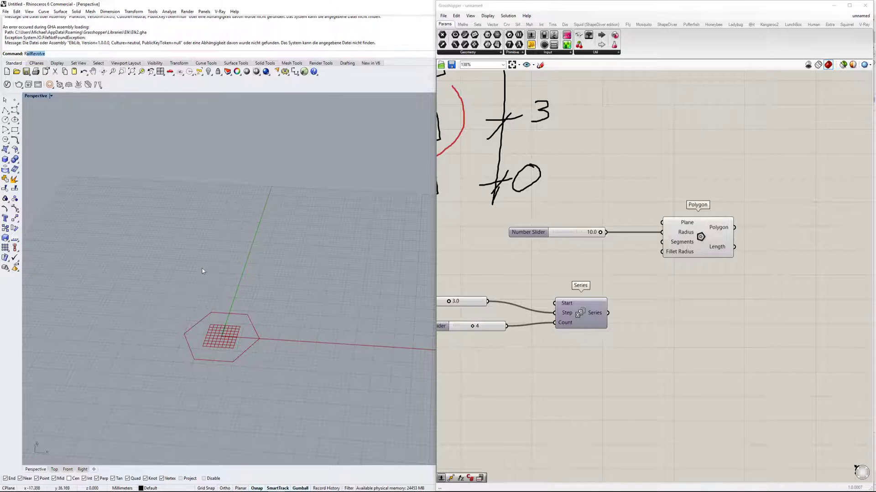
pyautogui.moveTo(261, 218); pyautogui.dragTo(263, 304, button='right')
pyautogui.scroll(2, 264, 305)
pyautogui.doubleClick(695, 322)
pyautogui.press('Escape')
pyautogui.moveTo(287, 384); pyautogui.dragTo(245, 267, button='right')
pyautogui.moveTo(225, 107); pyautogui.dragTo(271, 346, button='right')
# Step: Add a Unit Z component level with Series and connect the Series output to its Factor input
pyautogui.doubleClick(734, 343)
pyautogui.write('z')
pyautogui.click(729, 333)
pyautogui.moveTo(613, 312)
pyautogui.mouseDown()
pyautogui.moveTo(704, 335)
pyautogui.moveTo(608, 313)
pyautogui.mouseUp()
pyautogui.moveTo(728, 340); pyautogui.dragTo(712, 313)
# Step: Add a Move component level with Polygon, feeding its Geometry from Polygon and its Motion from the Unit Z vector
pyautogui.doubleClick(825, 309)
pyautogui.write('mov')
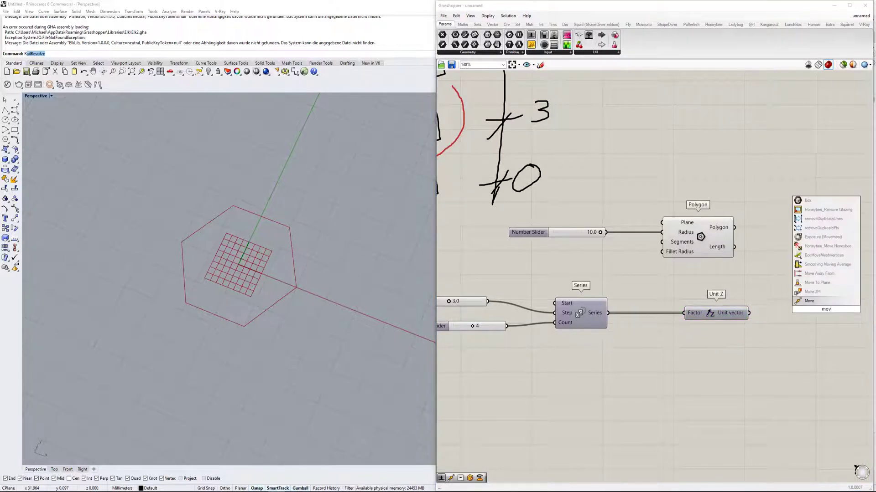
pyautogui.press('Return')
pyautogui.moveTo(809, 312); pyautogui.dragTo(764, 297, button='right')
pyautogui.moveTo(763, 298); pyautogui.dragTo(755, 221)
pyautogui.moveTo(722, 278); pyautogui.dragTo(704, 303)
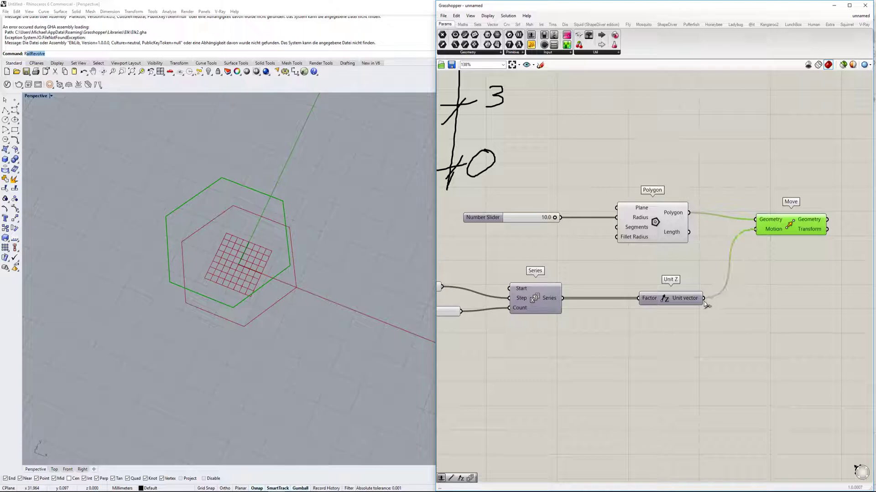
pyautogui.moveTo(788, 227); pyautogui.dragTo(789, 221)
# Step: Set the Series component's count slider to 10
pyautogui.moveTo(234, 314); pyautogui.dragTo(331, 277, button='right')
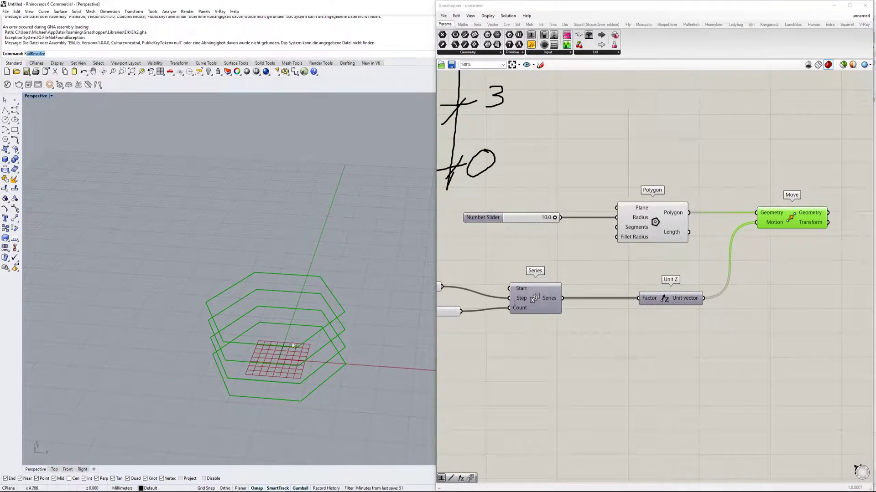
pyautogui.moveTo(491, 337); pyautogui.dragTo(552, 317, button='right')
pyautogui.moveTo(296, 321); pyautogui.dragTo(332, 302, button='right')
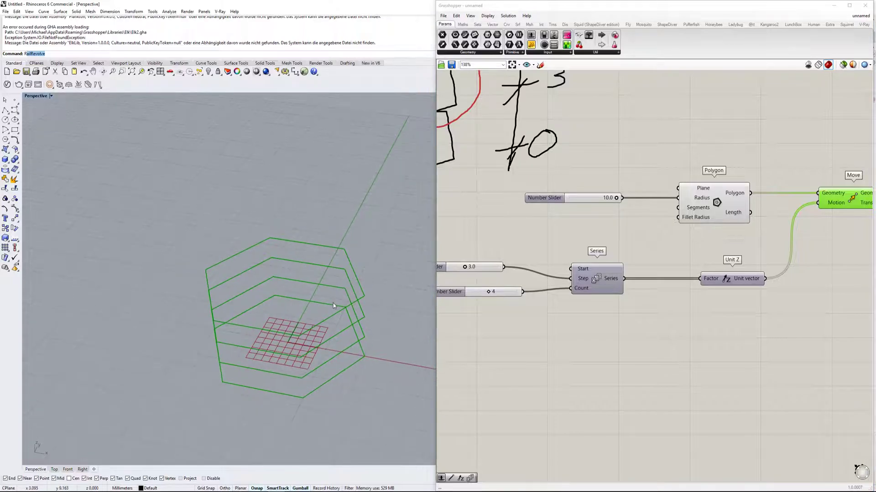
pyautogui.scroll(2, 537, 288)
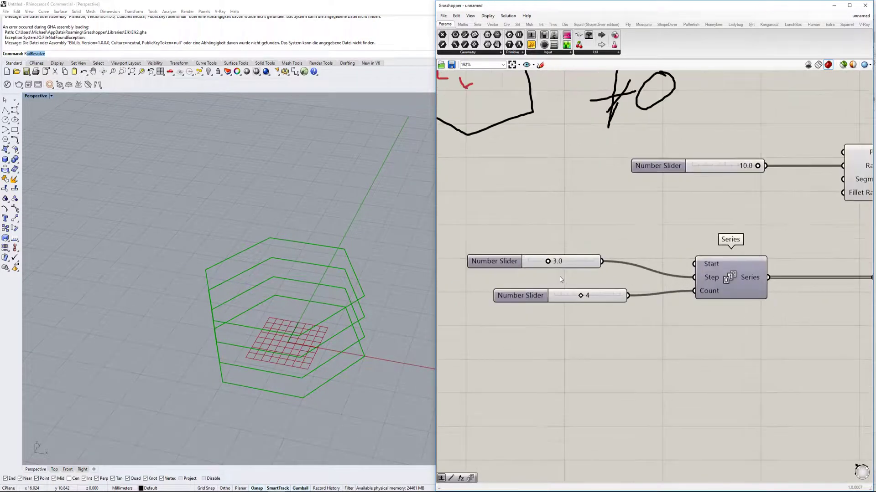
pyautogui.moveTo(584, 297); pyautogui.dragTo(626, 294)
pyautogui.scroll(-3, 626, 294)
# Step: Set the Series component's step slider to 3.6
pyautogui.scroll(2, 753, 263)
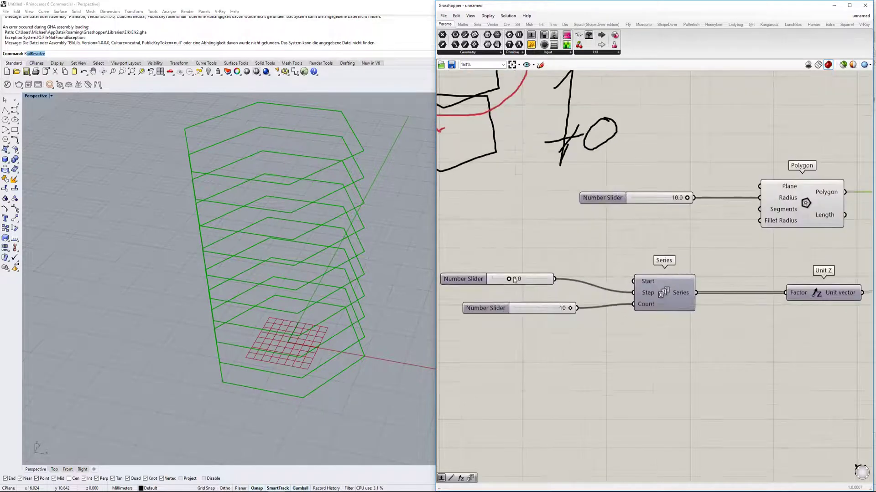
pyautogui.moveTo(509, 280); pyautogui.dragTo(512, 280)
pyautogui.scroll(-1, 513, 280)
pyautogui.scroll(-3, 339, 254)
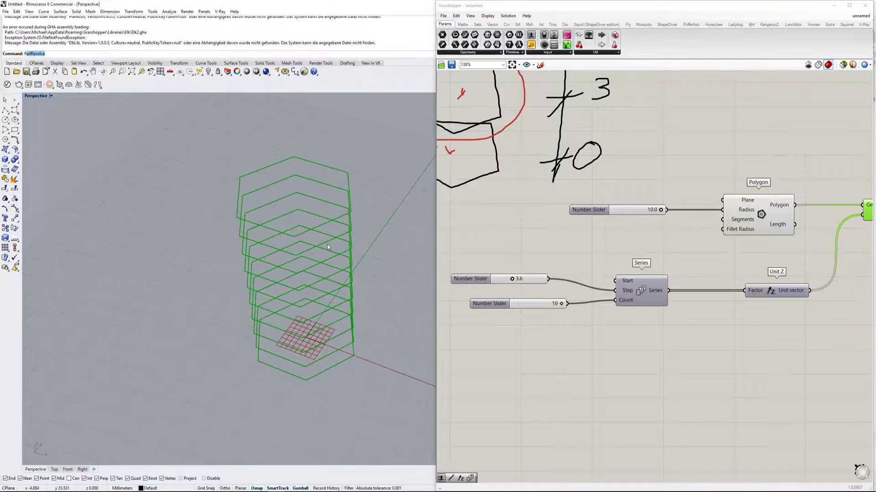
# Step: Add a Rotate component on the free canvas area beyond the Move component
pyautogui.moveTo(677, 236); pyautogui.dragTo(415, 250, button='right')
pyautogui.doubleClick(748, 322)
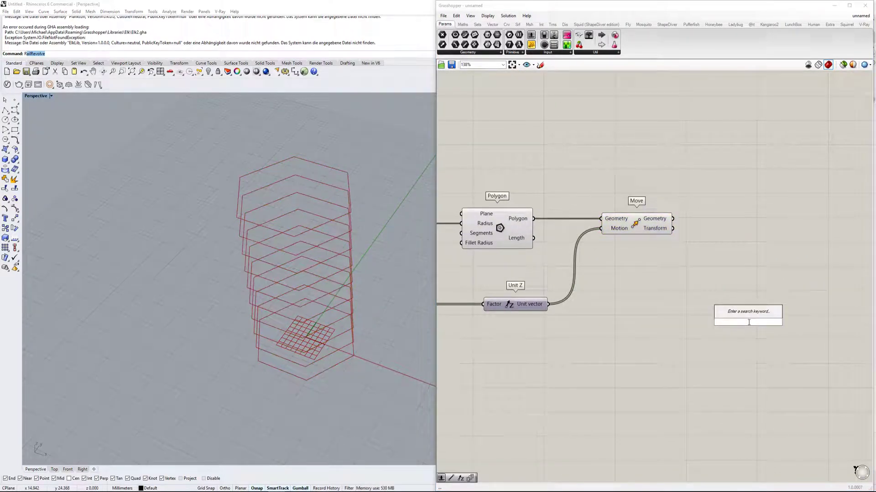
pyautogui.write('ro')
pyautogui.press('Up')
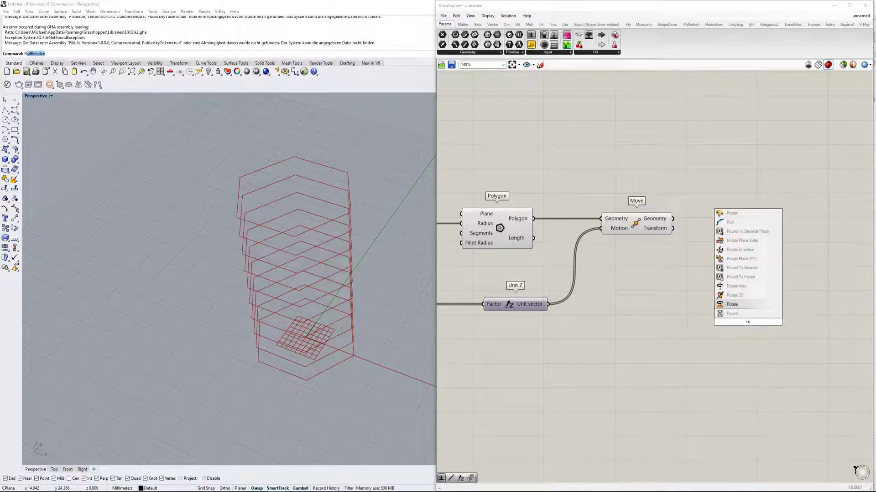
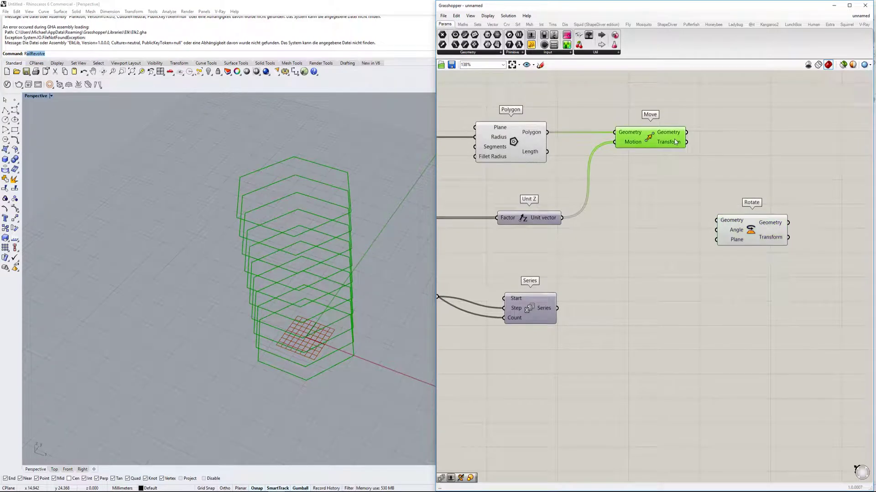
# Step: Place the Rotate component closer to Move's level and connect Move's Geometry output to Rotate's Geometry input
pyautogui.moveTo(736, 218); pyautogui.dragTo(760, 183)
pyautogui.moveTo(757, 201); pyautogui.dragTo(739, 232, button='right')
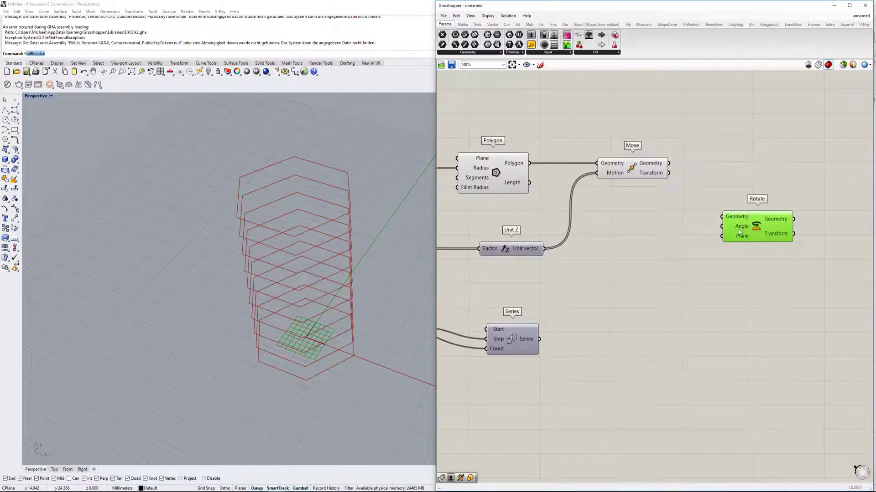
pyautogui.click(644, 170)
pyautogui.moveTo(765, 226); pyautogui.dragTo(769, 198)
pyautogui.click(716, 169)
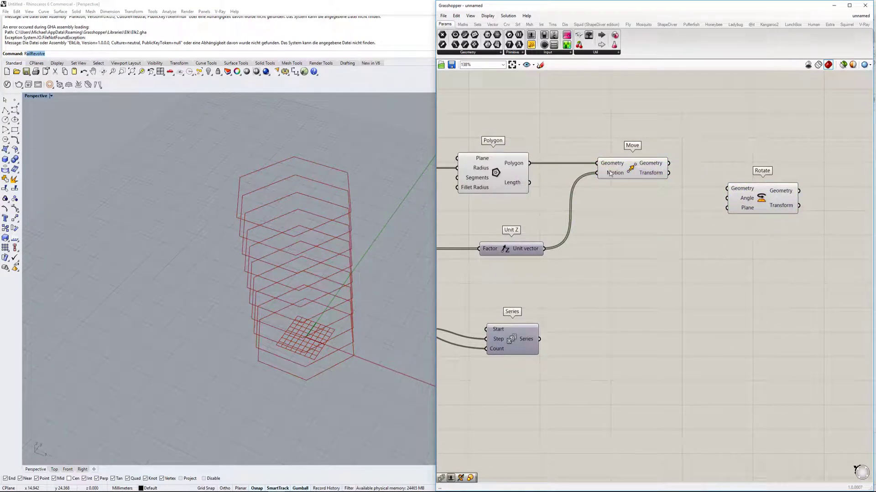
pyautogui.click(659, 165)
pyautogui.moveTo(669, 164); pyautogui.dragTo(728, 189)
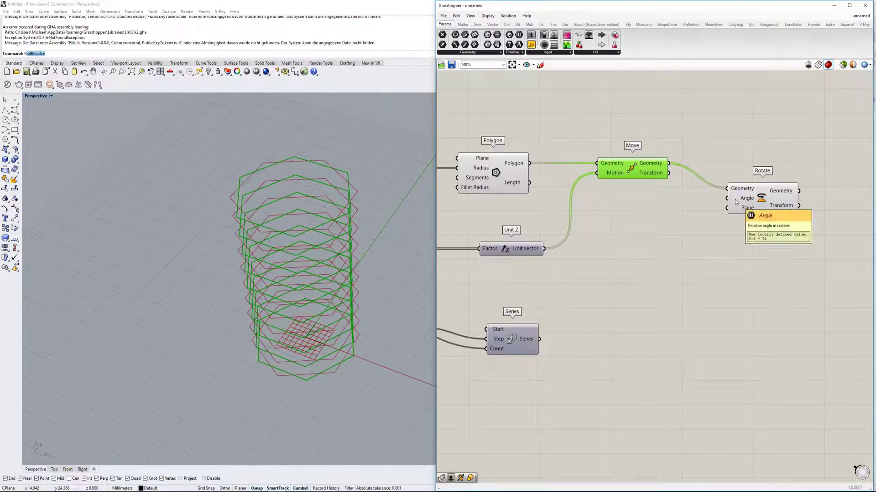
# Step: Switch Rotate's Angle input to degrees and connect the rotation Series output to it
pyautogui.rightClick(736, 202)
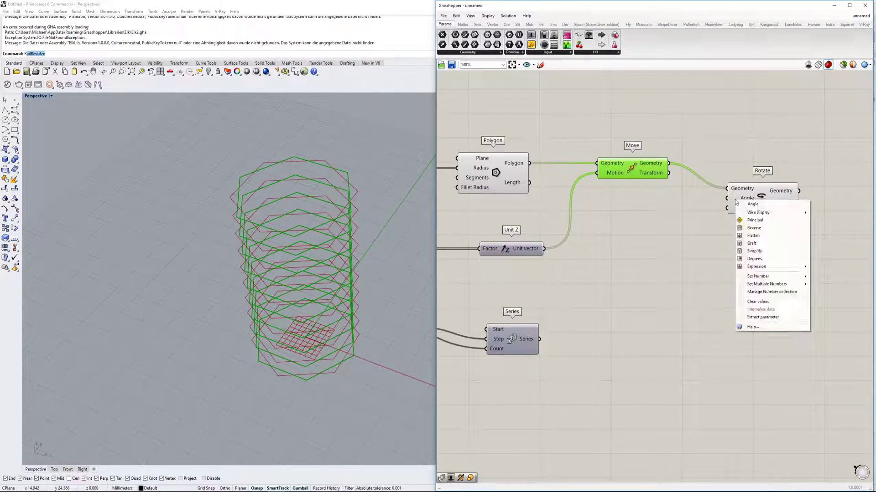
pyautogui.click(757, 259)
pyautogui.moveTo(722, 204); pyautogui.dragTo(539, 340)
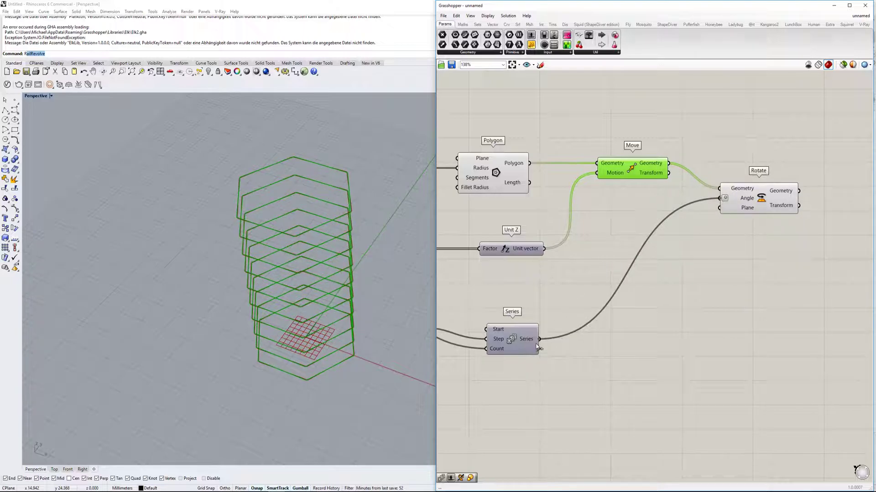
# Step: Turn off the preview of the Polygon and Move components so that only the rotated polygons are drawn
pyautogui.moveTo(540, 345); pyautogui.dragTo(709, 284, button='right')
pyautogui.moveTo(503, 267); pyautogui.dragTo(546, 269, button='right')
pyautogui.scroll(1, 586, 275)
pyautogui.scroll(-2, 692, 232)
pyautogui.moveTo(692, 232); pyautogui.dragTo(682, 238, button='right')
pyautogui.keyDown('shift'); pyautogui.moveTo(272, 275); pyautogui.dragTo(249, 297, button='right'); pyautogui.keyUp('shift')
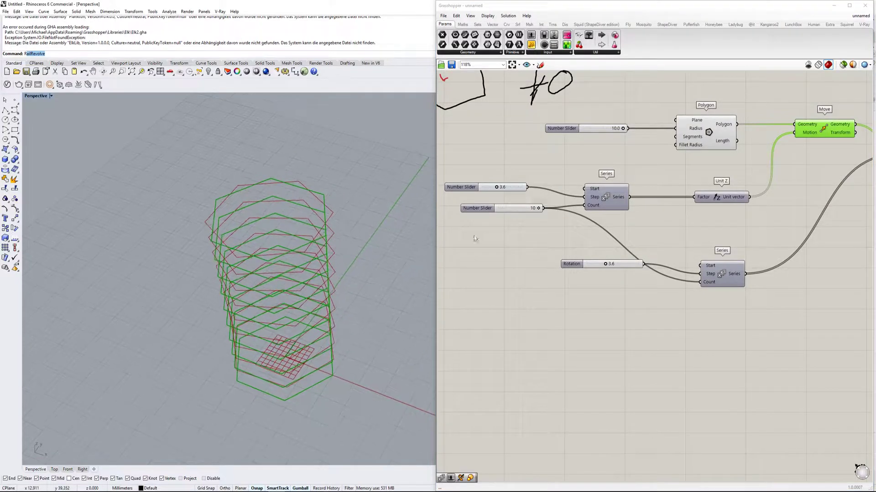
pyautogui.moveTo(821, 89); pyautogui.dragTo(702, 124, button='right')
pyautogui.moveTo(720, 106); pyautogui.dragTo(538, 212)
pyautogui.moveTo(736, 111); pyautogui.dragTo(555, 193)
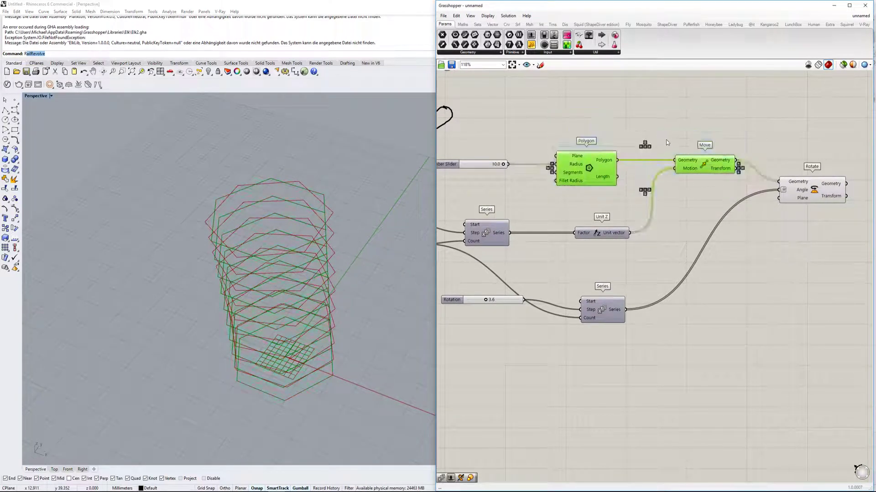
pyautogui.middleClick(704, 164)
pyautogui.click(725, 141)
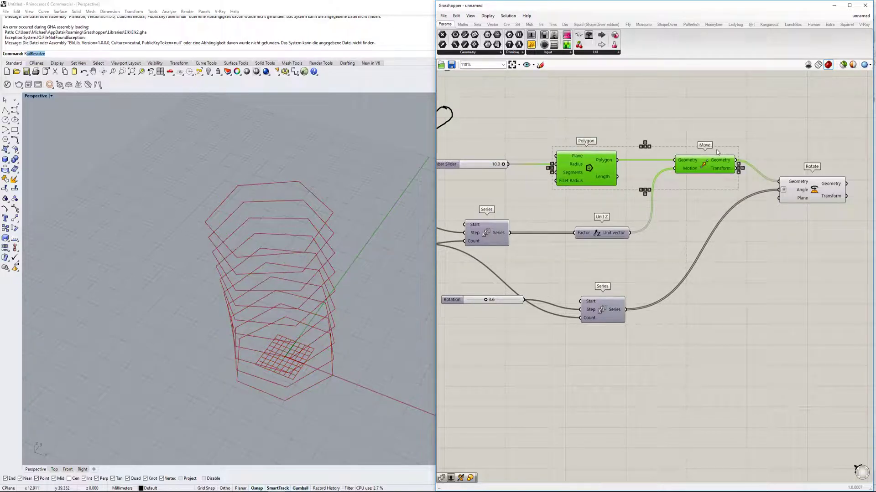
pyautogui.hotkey('ctrl', 'q')
pyautogui.hotkey('ctrl', 'q')
# Step: Move the Rotate component up so that it lines up with the Move component's output
pyautogui.moveTo(751, 225); pyautogui.dragTo(594, 227, button='right')
pyautogui.moveTo(656, 199); pyautogui.dragTo(678, 176)
pyautogui.click(715, 182)
pyautogui.click(670, 181)
# Step: Set the Rotation slider to 4.8
pyautogui.moveTo(635, 186); pyautogui.dragTo(848, 161, button='right')
pyautogui.scroll(2, 540, 282)
pyautogui.moveTo(540, 283)
pyautogui.mouseDown()
pyautogui.moveTo(586, 283)
pyautogui.moveTo(552, 284)
pyautogui.mouseUp()
pyautogui.moveTo(374, 310); pyautogui.dragTo(342, 283, button='right')
pyautogui.scroll(-4, 342, 282)
pyautogui.scroll(5, 342, 278)
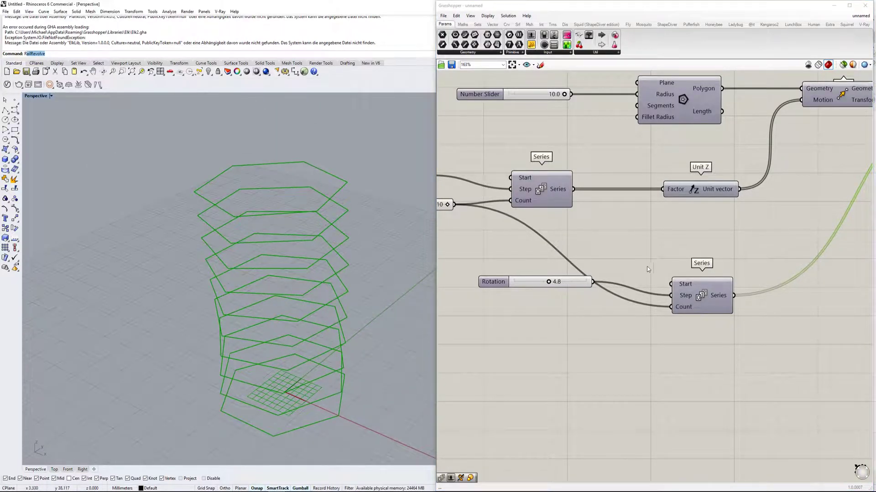
# Step: Raise the maximum of the slider feeding both Series counts to 30 and set its value somewhat below that maximum
pyautogui.scroll(-3, 574, 244)
pyautogui.scroll(3, 557, 254)
pyautogui.doubleClick(557, 253)
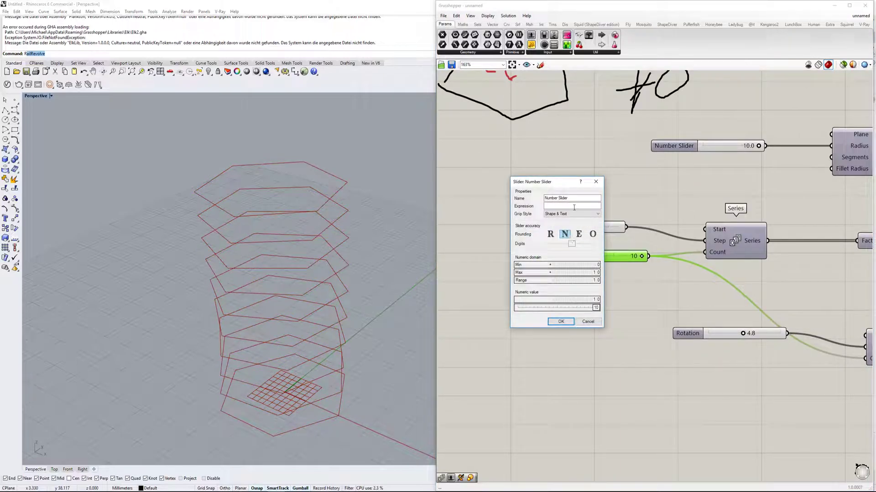
pyautogui.doubleClick(569, 272)
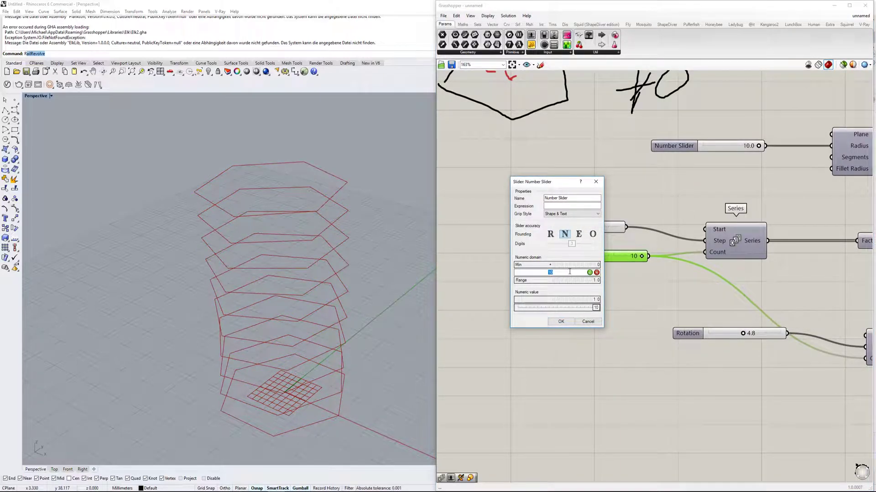
pyautogui.click(565, 322)
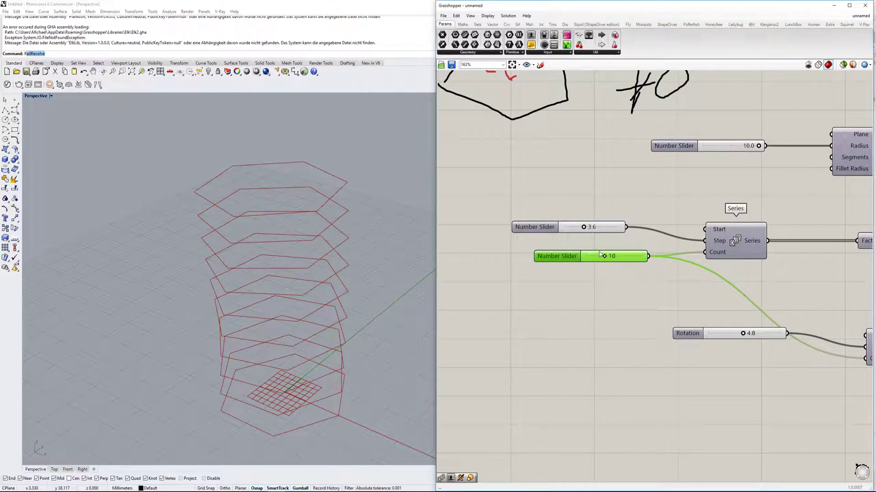
pyautogui.scroll(-5, 320, 276)
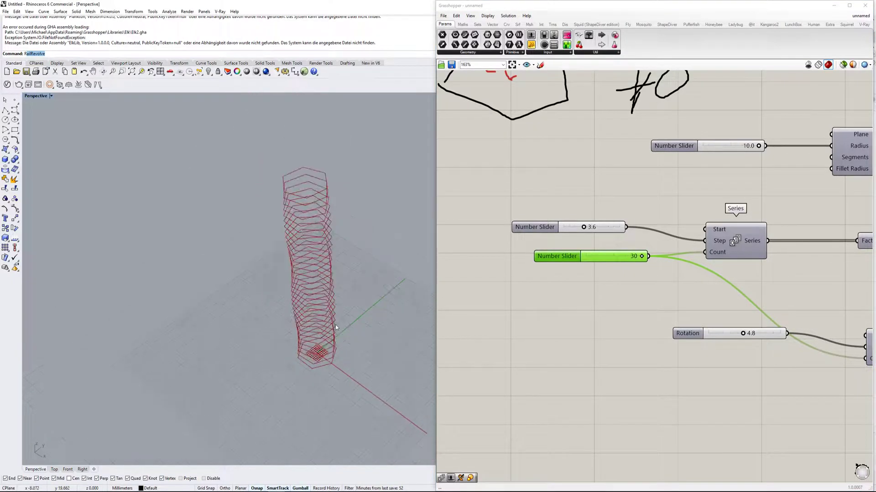
pyautogui.moveTo(642, 257); pyautogui.dragTo(623, 257)
# Step: Examine the taller stack of rotated polygons with the Rotate component highlighted
pyautogui.scroll(4, 383, 281)
pyautogui.moveTo(383, 281); pyautogui.dragTo(329, 296, button='right')
pyautogui.scroll(-2, 729, 278)
pyautogui.scroll(-3, 729, 277)
pyautogui.moveTo(812, 270); pyautogui.dragTo(555, 273, button='right')
pyautogui.scroll(3, 669, 248)
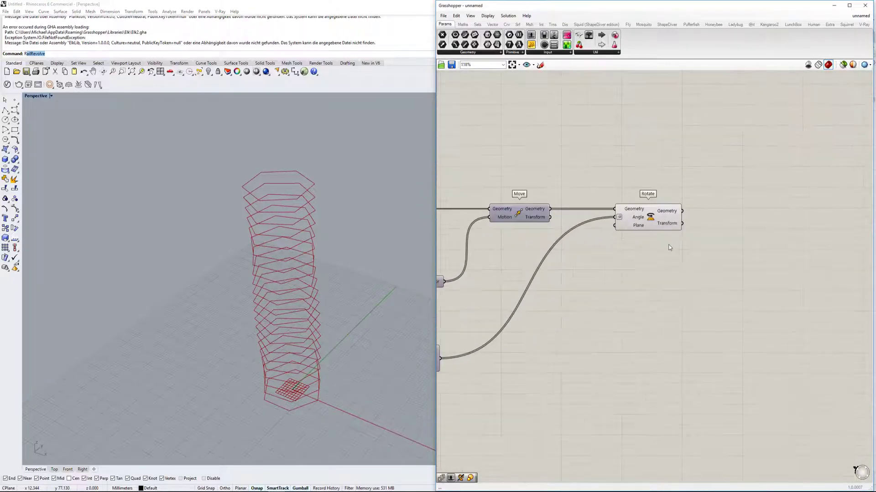
pyautogui.click(655, 222)
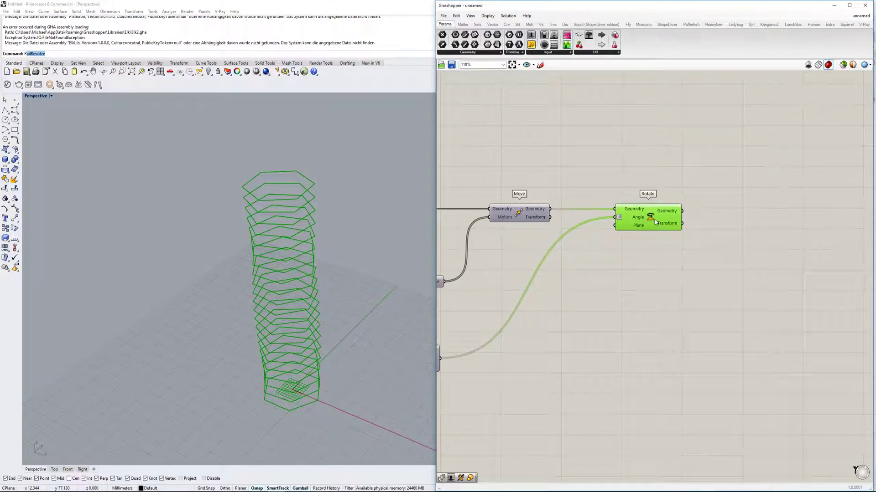
pyautogui.scroll(-3, 649, 226)
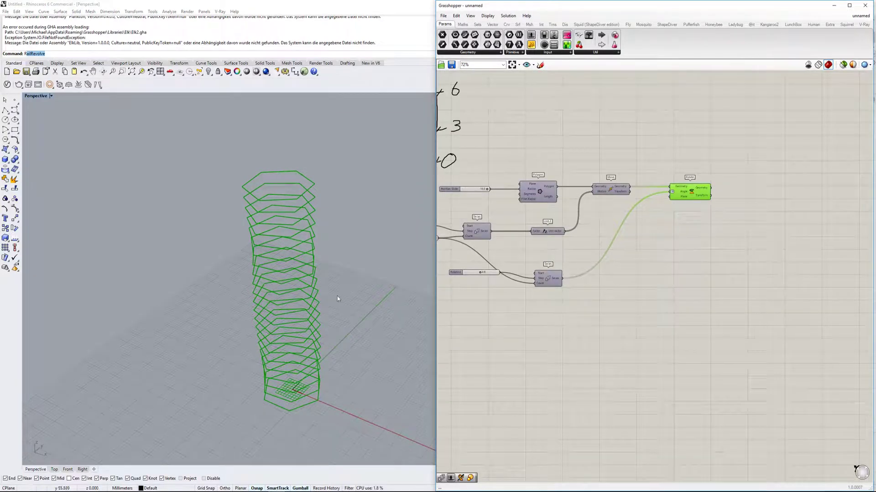
pyautogui.moveTo(301, 170); pyautogui.dragTo(313, 370, button='right')
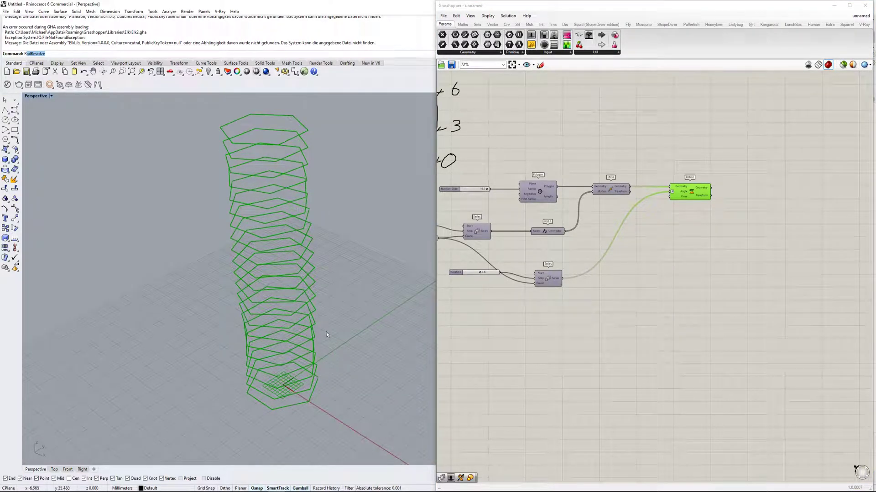
pyautogui.moveTo(295, 177); pyautogui.dragTo(301, 191, button='right')
pyautogui.scroll(2, 675, 283)
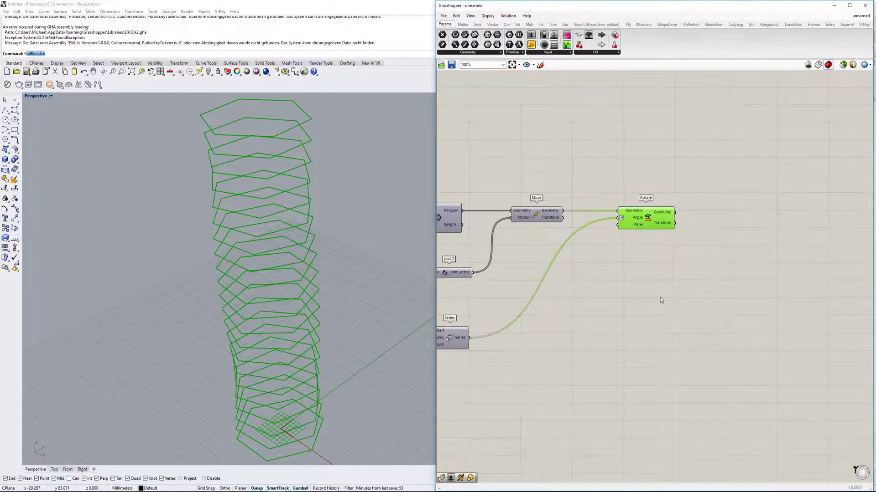
# Step: Add a Scale component beyond Rotate and connect Rotate's Geometry output to its Geometry input
pyautogui.doubleClick(671, 289)
pyautogui.write('scale')
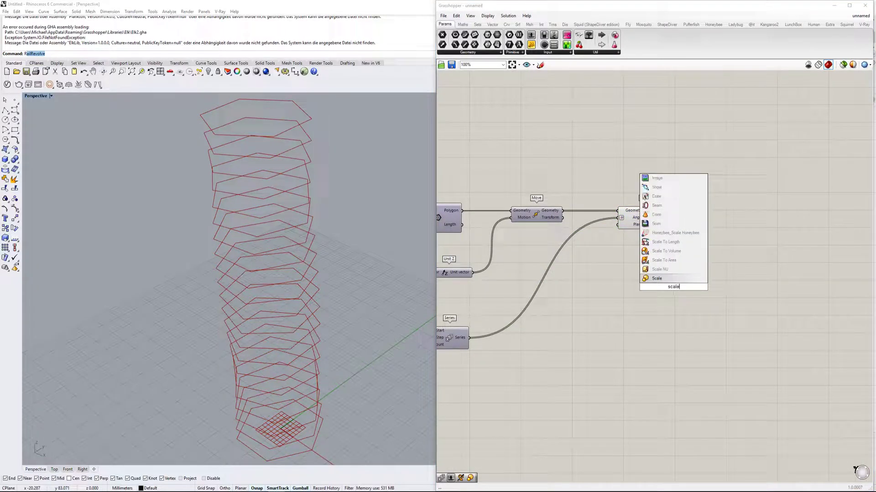
pyautogui.press('Return')
pyautogui.scroll(3, 649, 223)
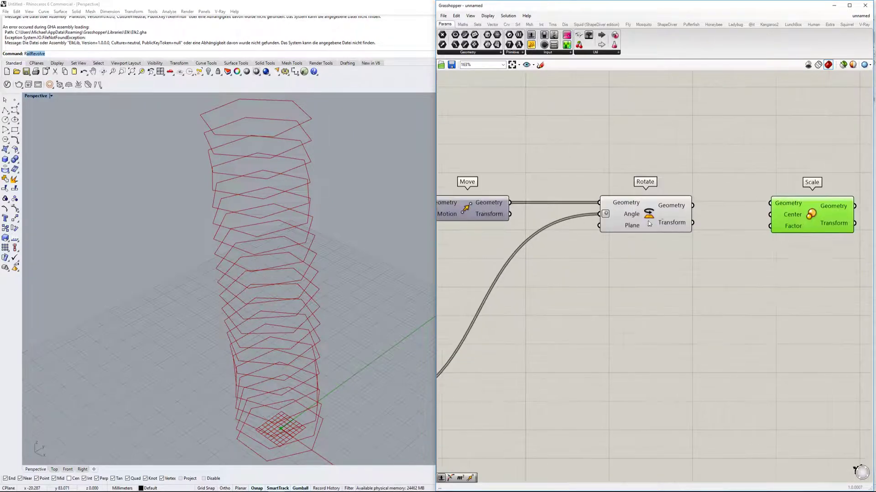
pyautogui.moveTo(692, 205); pyautogui.dragTo(795, 216)
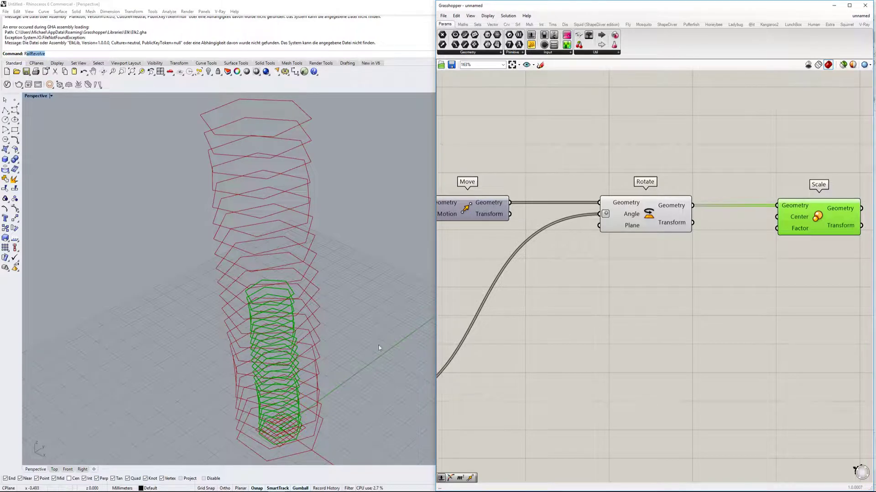
# Step: Compare the scaled stack with the rotated stack in the viewport and inspect the Scale component's Center input
pyautogui.scroll(-4, 349, 331)
pyautogui.moveTo(349, 332); pyautogui.dragTo(322, 332, button='right')
pyautogui.moveTo(672, 305); pyautogui.dragTo(611, 298, button='right')
pyautogui.scroll(-1, 651, 267)
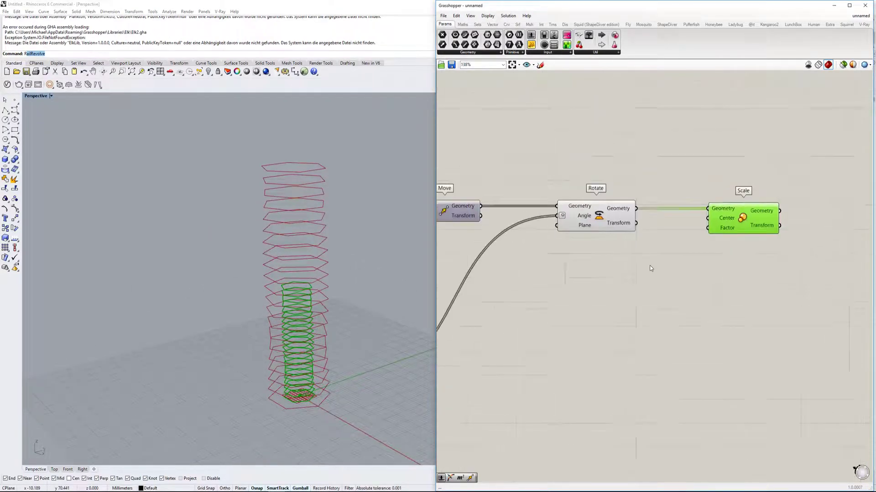
pyautogui.moveTo(318, 298); pyautogui.dragTo(315, 322, button='right')
pyautogui.scroll(4, 297, 239)
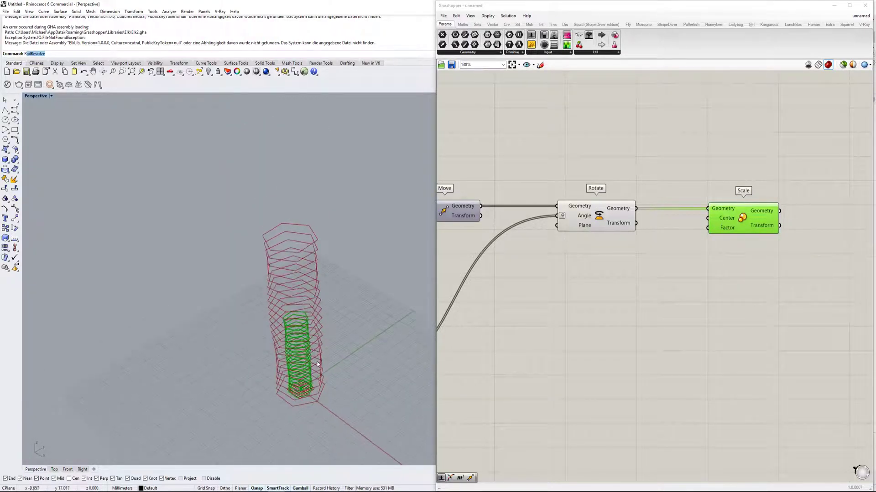
pyautogui.scroll(1, 723, 206)
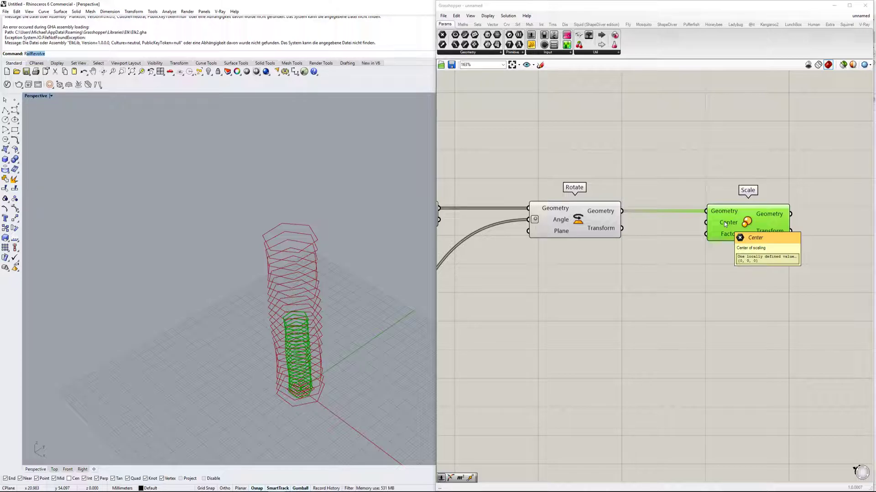
pyautogui.scroll(2, 331, 384)
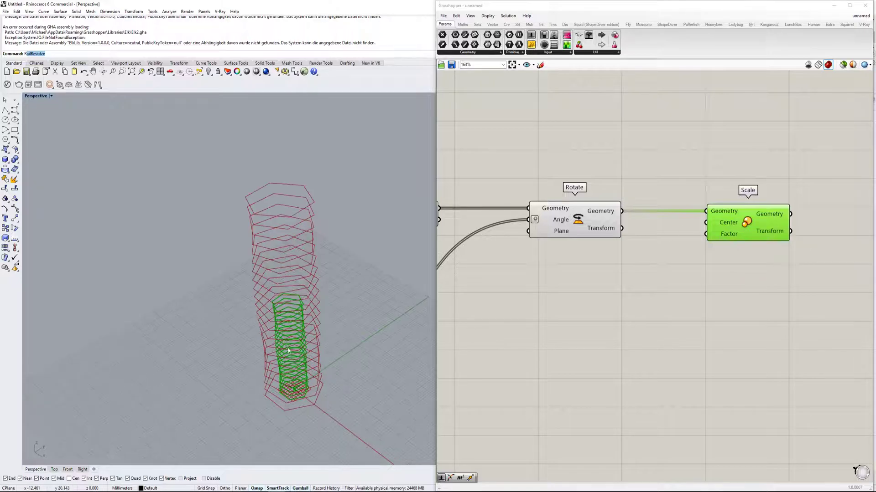
pyautogui.scroll(3, 318, 389)
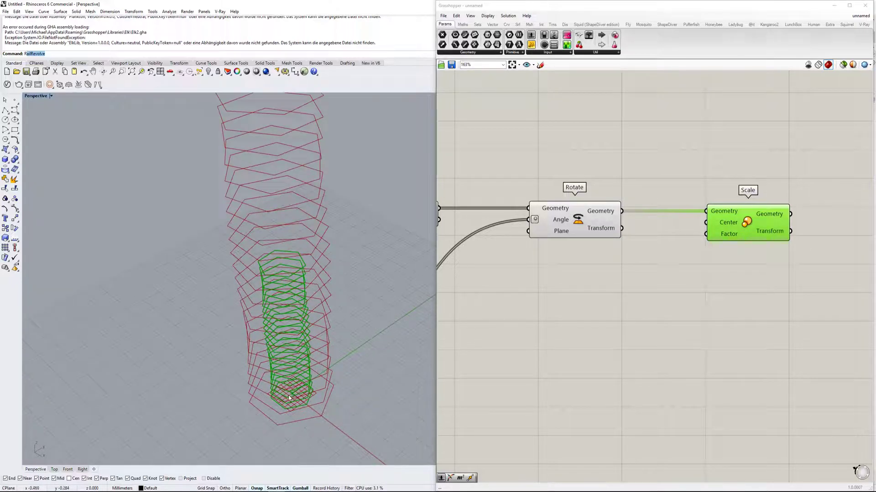
pyautogui.moveTo(711, 285); pyautogui.dragTo(666, 298, button='right')
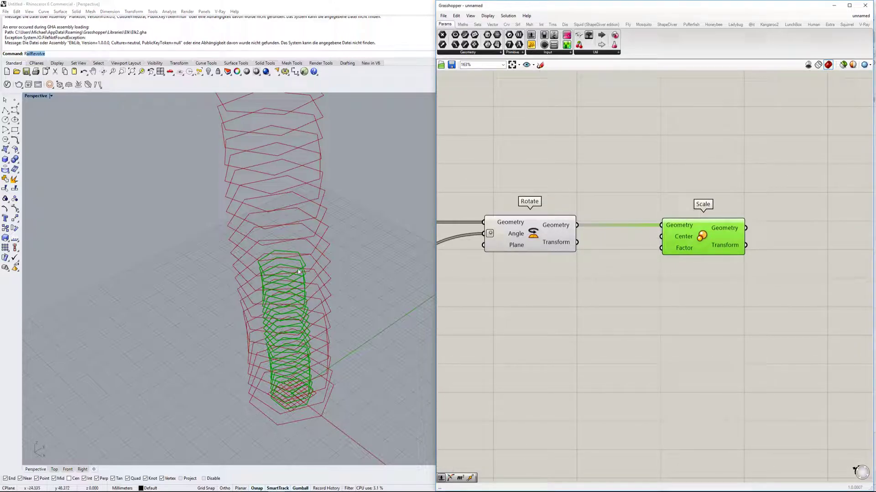
pyautogui.scroll(-4, 275, 216)
pyautogui.keyDown('shift'); pyautogui.moveTo(275, 216); pyautogui.dragTo(291, 245, button='right'); pyautogui.keyUp('shift')
pyautogui.scroll(4, 288, 147)
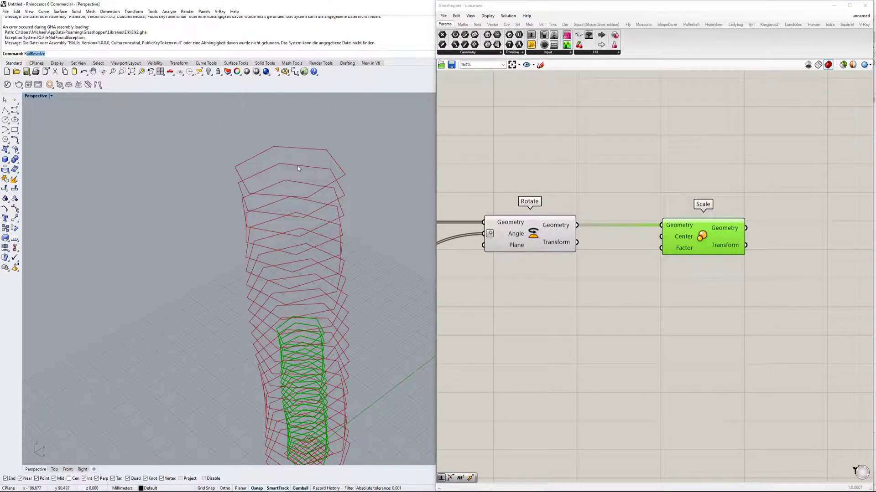
pyautogui.scroll(-5, 688, 270)
pyautogui.scroll(4, 664, 263)
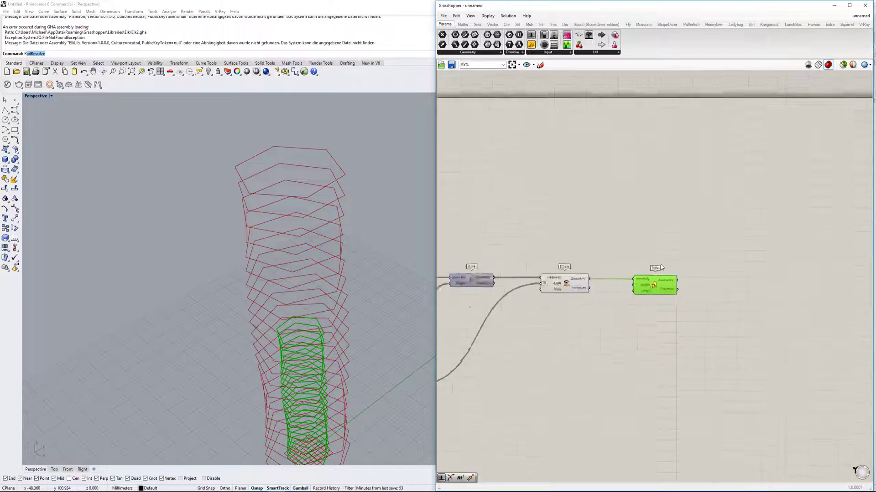
# Step: Add an Area component below Rotate and feed it Rotate's Geometry output to try its centroids as scaling centers
pyautogui.doubleClick(576, 310)
pyautogui.write('area')
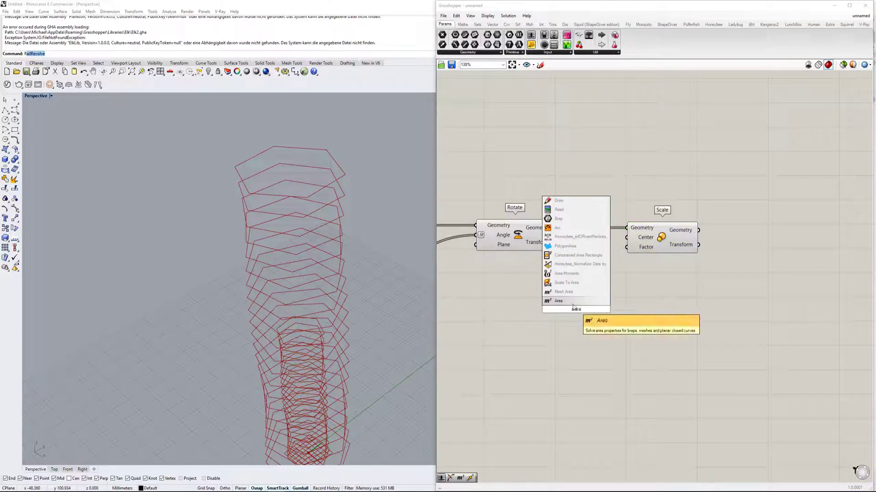
pyautogui.press('Return')
pyautogui.moveTo(576, 253); pyautogui.dragTo(542, 310)
pyautogui.moveTo(578, 326); pyautogui.dragTo(597, 319, button='right')
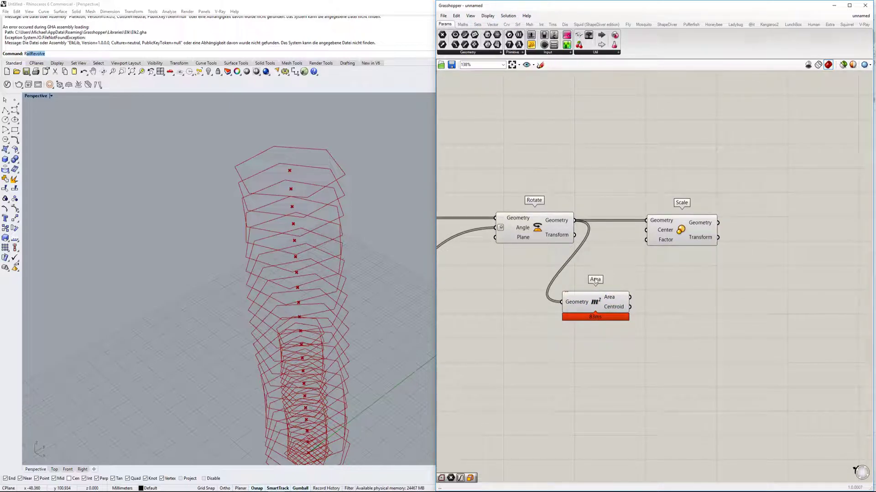
# Step: Delete the Area component
pyautogui.click(477, 24)
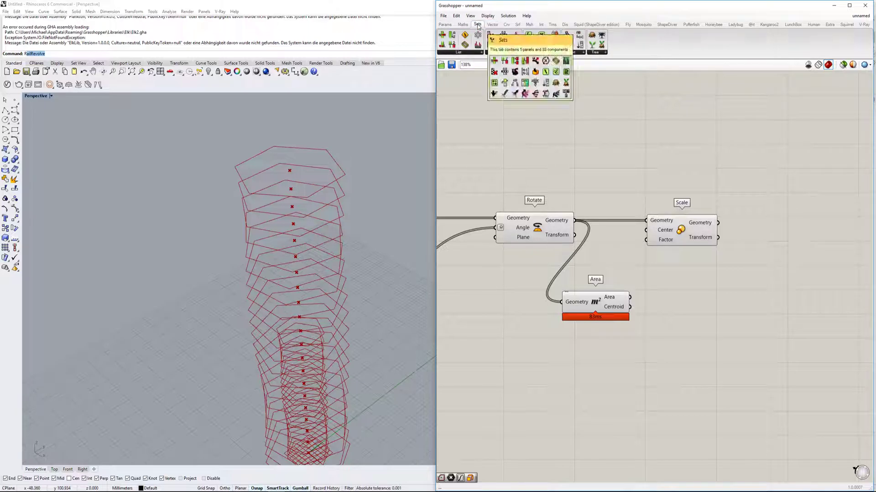
pyautogui.moveTo(617, 166); pyautogui.dragTo(677, 217, button='right')
pyautogui.scroll(-2, 688, 172)
pyautogui.click(690, 278)
pyautogui.press('Delete')
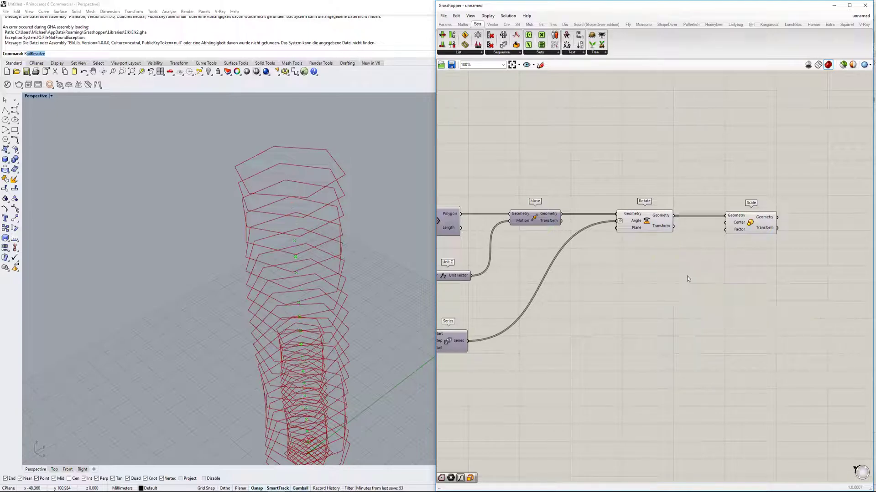
# Step: Add a Construct Point component on the free canvas area above the Move component
pyautogui.moveTo(595, 246); pyautogui.dragTo(725, 268, button='right')
pyautogui.doubleClick(688, 219)
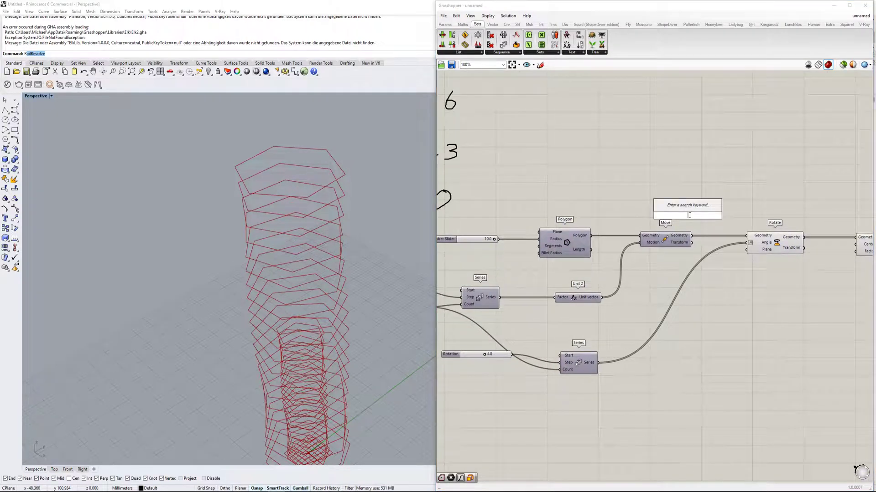
pyautogui.write('construct')
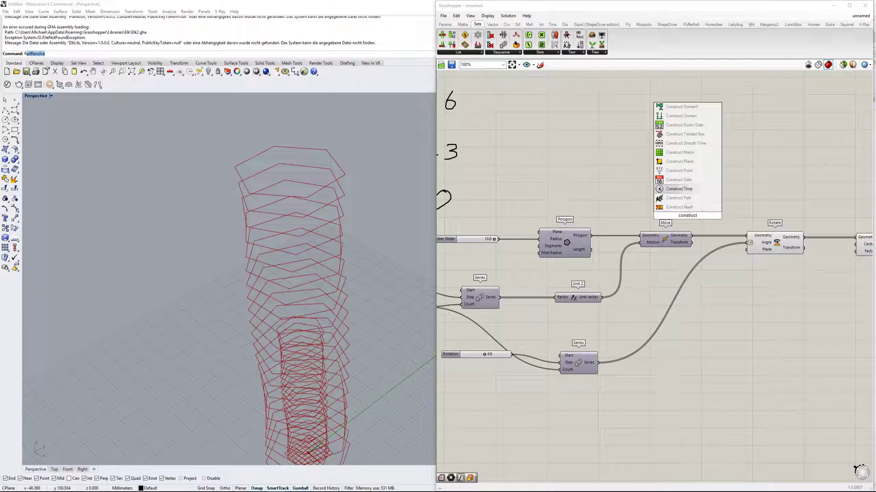
pyautogui.click(676, 171)
pyautogui.scroll(2, 674, 173)
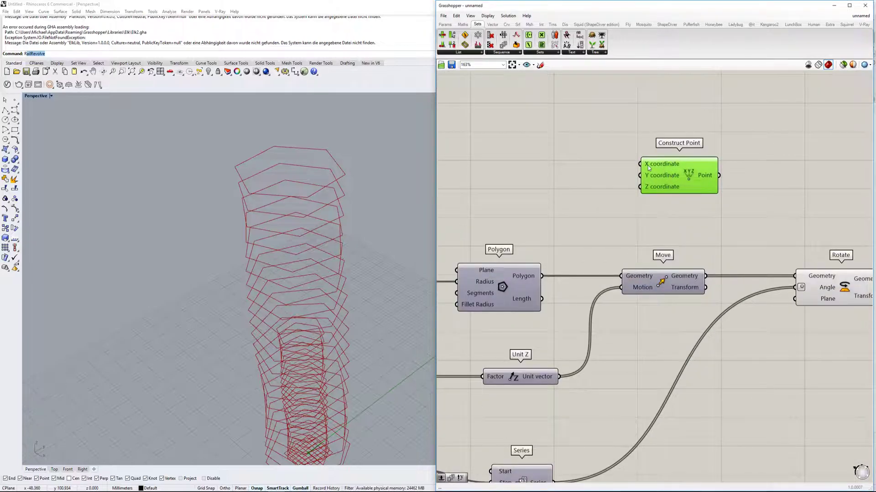
# Step: Duplicate the Move component and place the copy beside Construct Point
pyautogui.keyDown('shift'); pyautogui.moveTo(371, 313); pyautogui.dragTo(373, 268, button='right'); pyautogui.keyUp('shift')
pyautogui.moveTo(694, 246); pyautogui.dragTo(686, 280, button='right')
pyautogui.scroll(-1, 648, 236)
pyautogui.click(649, 287)
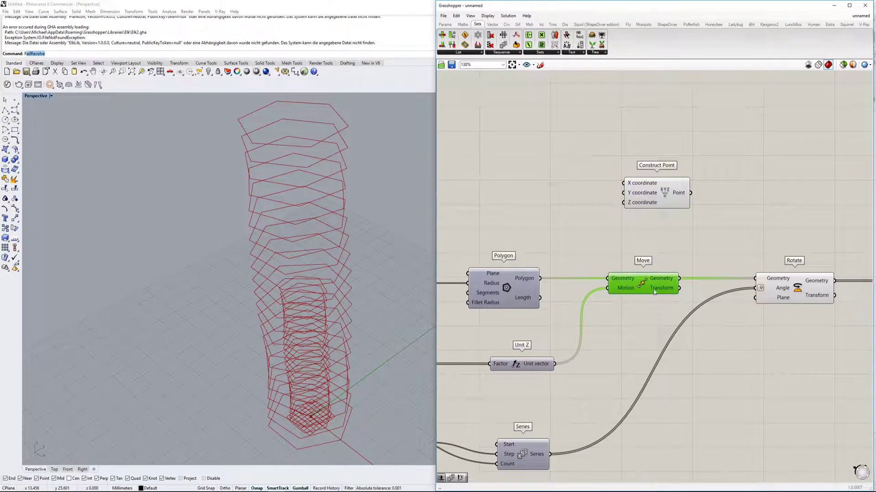
pyautogui.keyDown('alt'); pyautogui.moveTo(659, 289); pyautogui.dragTo(761, 205); pyautogui.keyUp('alt')
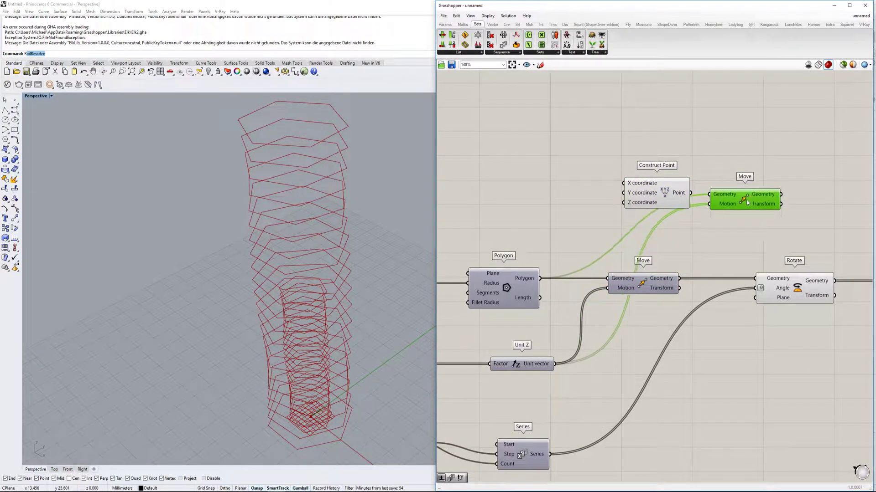
# Step: Shift Construct Point away from the duplicated Move and connect its Point output to that Move's Geometry input, replacing the polygon
pyautogui.click(645, 280)
pyautogui.click(725, 202)
pyautogui.moveTo(680, 186); pyautogui.dragTo(710, 195)
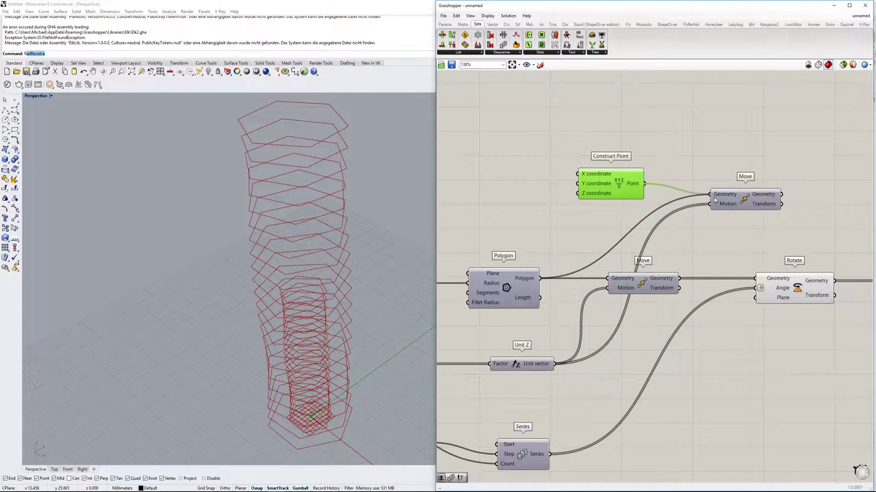
pyautogui.click(743, 201)
pyautogui.moveTo(765, 195); pyautogui.dragTo(720, 197, button='right')
# Step: Align Construct Point with the duplicated Move, hide the point's preview, and turn on that Move's preview
pyautogui.moveTo(566, 187); pyautogui.dragTo(566, 200)
pyautogui.middleClick(570, 191)
pyautogui.click(592, 172)
pyautogui.click(701, 202)
pyautogui.rightClick(700, 204)
pyautogui.click(723, 215)
pyautogui.moveTo(349, 267); pyautogui.dragTo(311, 358, button='right')
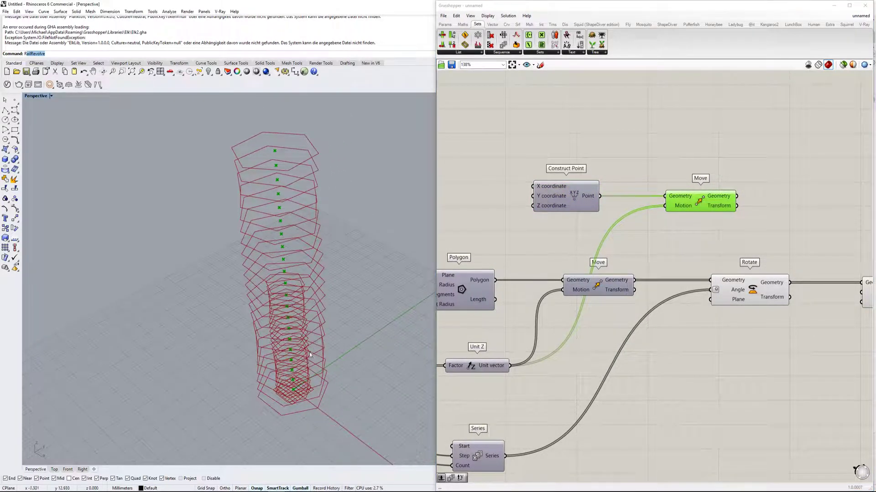
# Step: Connect the Geometry output of the Move that shifts the center points to the Scale component's Center input
pyautogui.scroll(-1, 771, 234)
pyautogui.moveTo(772, 234); pyautogui.dragTo(642, 243, button='right')
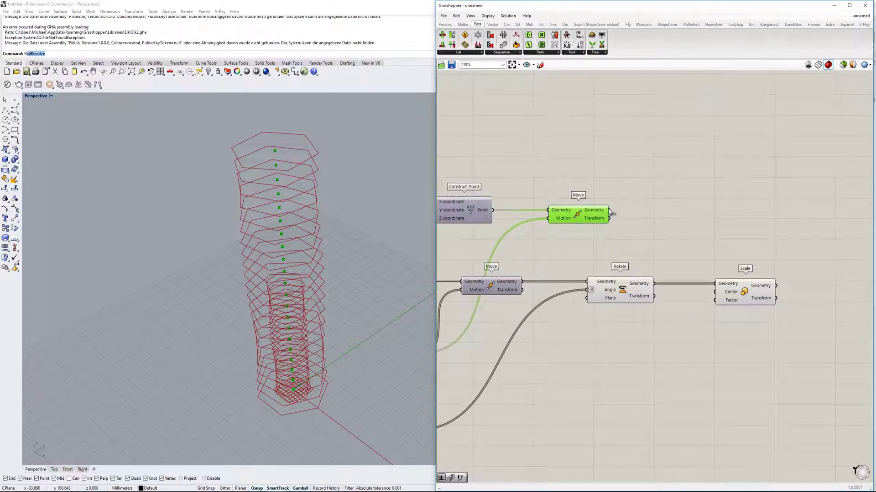
pyautogui.moveTo(610, 212); pyautogui.dragTo(722, 294)
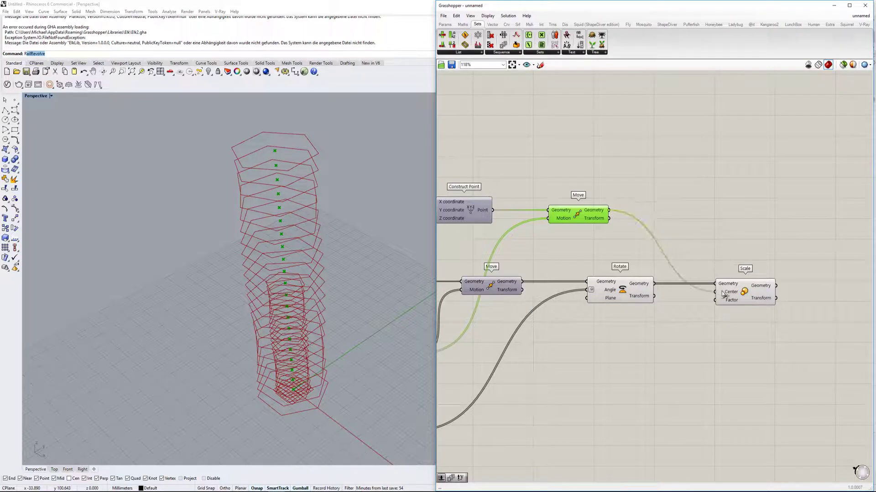
pyautogui.click(725, 294)
pyautogui.moveTo(636, 242); pyautogui.dragTo(723, 231, button='right')
pyautogui.click(668, 204)
pyautogui.middleClick(668, 206)
pyautogui.moveTo(755, 204); pyautogui.dragTo(719, 194, button='right')
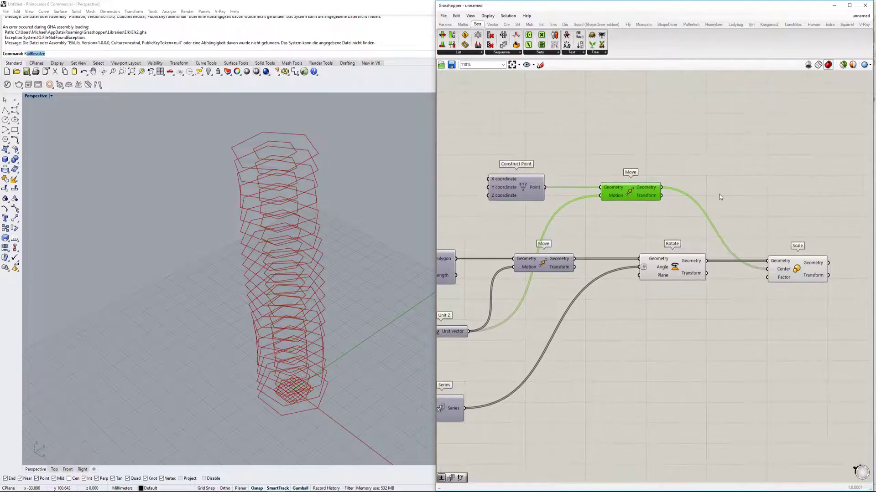
# Step: Examine the Scale component's Factor input and the upstream chain of Series, Unit Z, Polygon, Move and Rotate components
pyautogui.scroll(3, 797, 261)
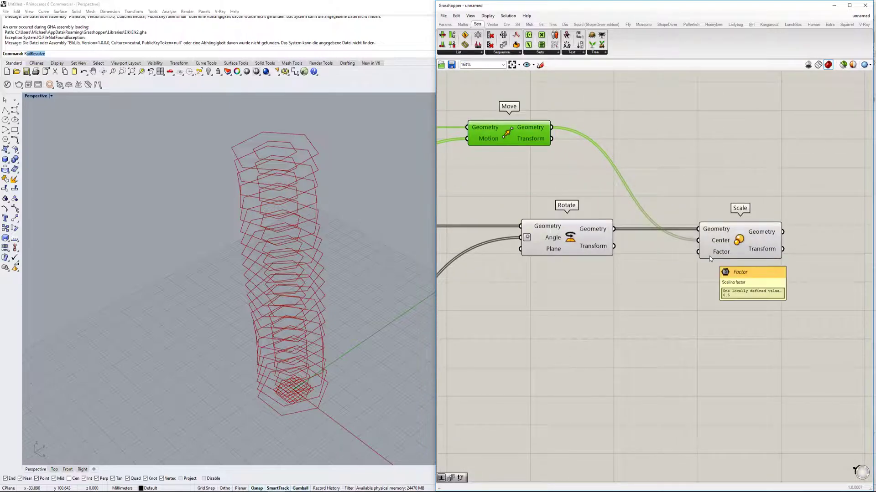
pyautogui.scroll(-3, 707, 256)
pyautogui.moveTo(698, 256); pyautogui.dragTo(755, 210, button='right')
pyautogui.scroll(-3, 756, 209)
pyautogui.scroll(4, 544, 272)
pyautogui.moveTo(544, 272); pyautogui.dragTo(599, 257, button='right')
pyautogui.moveTo(653, 259); pyautogui.dragTo(622, 301, button='right')
pyautogui.scroll(-1, 634, 269)
pyautogui.scroll(2, 622, 300)
pyautogui.scroll(-1, 593, 305)
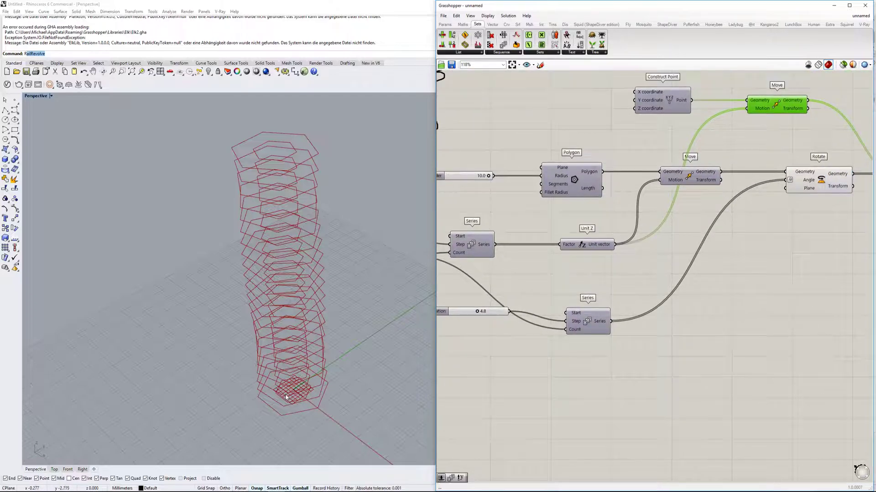
pyautogui.moveTo(861, 242); pyautogui.dragTo(660, 254, button='right')
pyautogui.scroll(-1, 660, 256)
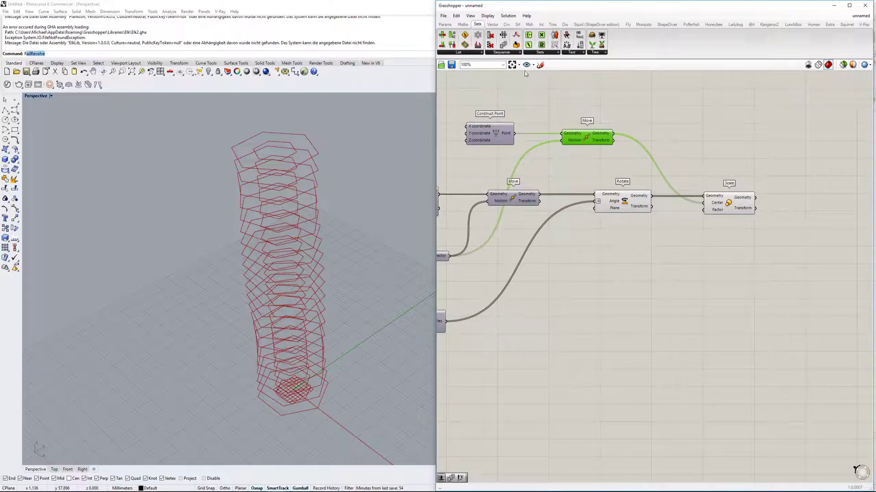
# Step: Sketch the two bulging side curves of a vase-shaped tower freehand on the canvas below Rotate and Scale
pyautogui.click(540, 65)
pyautogui.scroll(-3, 665, 294)
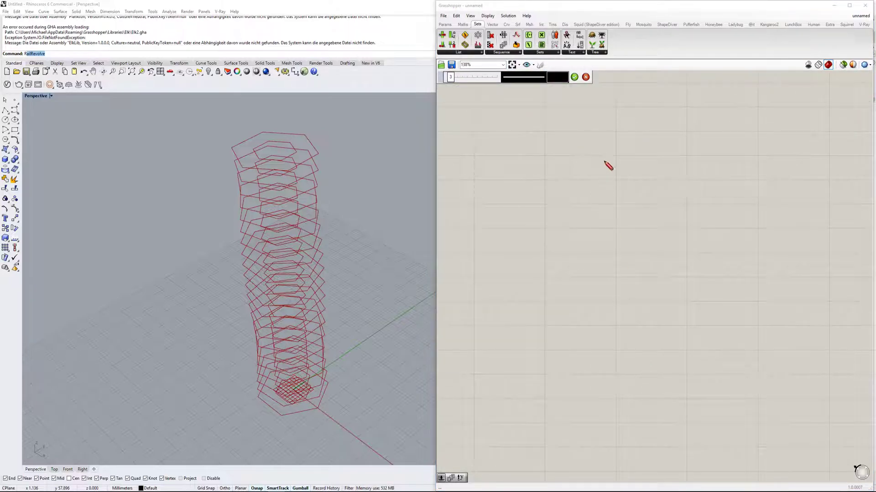
pyautogui.scroll(4, 659, 264)
pyautogui.moveTo(649, 199)
pyautogui.mouseDown()
pyautogui.moveTo(617, 288)
pyautogui.moveTo(663, 369)
pyautogui.mouseUp()
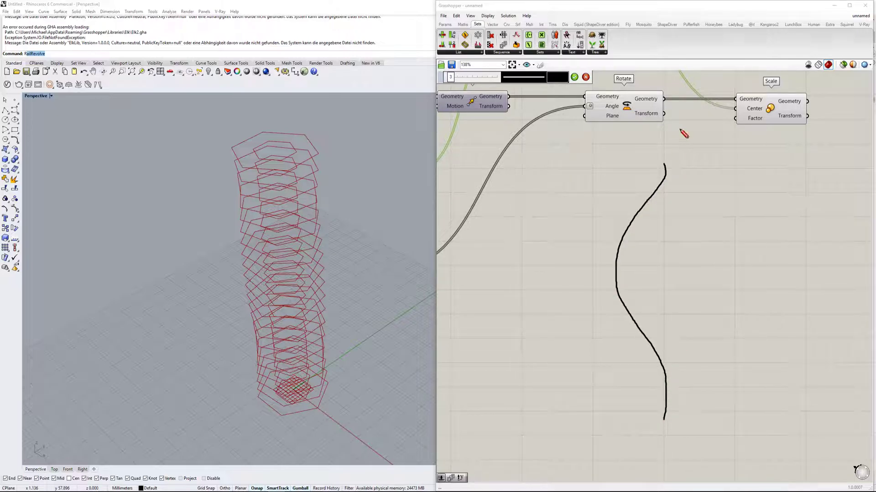
pyautogui.moveTo(747, 195)
pyautogui.mouseDown()
pyautogui.moveTo(793, 302)
pyautogui.moveTo(746, 364)
pyautogui.mouseUp()
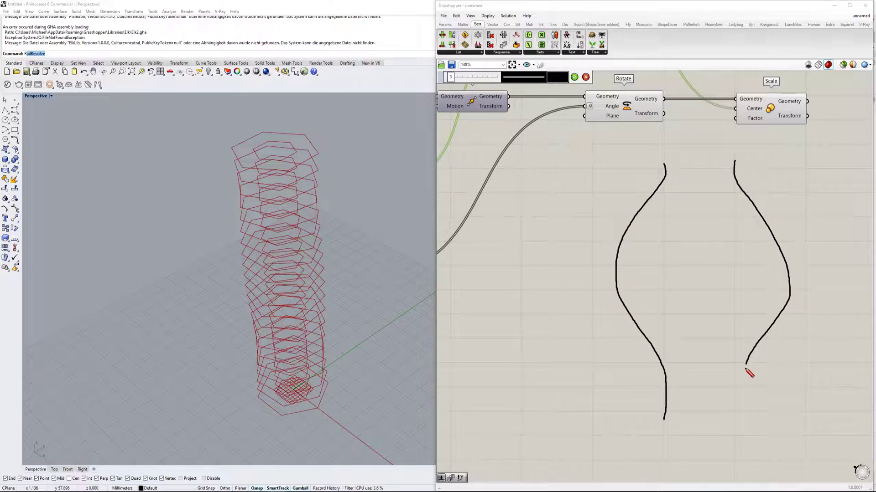
# Step: Draw horizontal floor lines across the sketched tower profile plus a long ground line at its base, and keep the sketch
pyautogui.moveTo(665, 165); pyautogui.dragTo(707, 167)
pyautogui.moveTo(663, 191); pyautogui.dragTo(752, 191)
pyautogui.moveTo(635, 214); pyautogui.dragTo(761, 219)
pyautogui.moveTo(653, 249); pyautogui.dragTo(781, 243)
pyautogui.moveTo(635, 269); pyautogui.dragTo(814, 267)
pyautogui.moveTo(587, 294); pyautogui.dragTo(780, 290)
pyautogui.moveTo(632, 323); pyautogui.dragTo(774, 323)
pyautogui.moveTo(641, 346); pyautogui.dragTo(766, 345)
pyautogui.moveTo(663, 368); pyautogui.dragTo(755, 371)
pyautogui.moveTo(673, 390); pyautogui.dragTo(741, 391)
pyautogui.moveTo(571, 417); pyautogui.dragTo(871, 409)
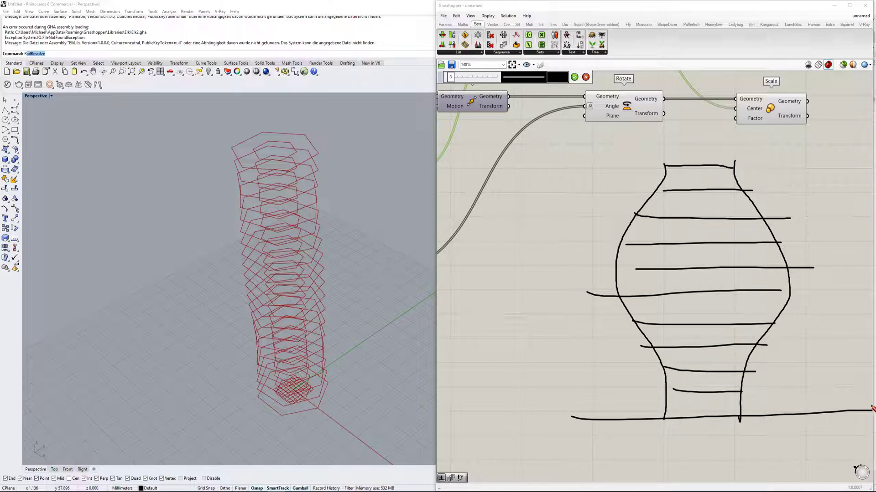
pyautogui.click(574, 77)
# Step: Move the tower sketch lower on the canvas to free the area beneath the Scale component
pyautogui.scroll(-3, 782, 190)
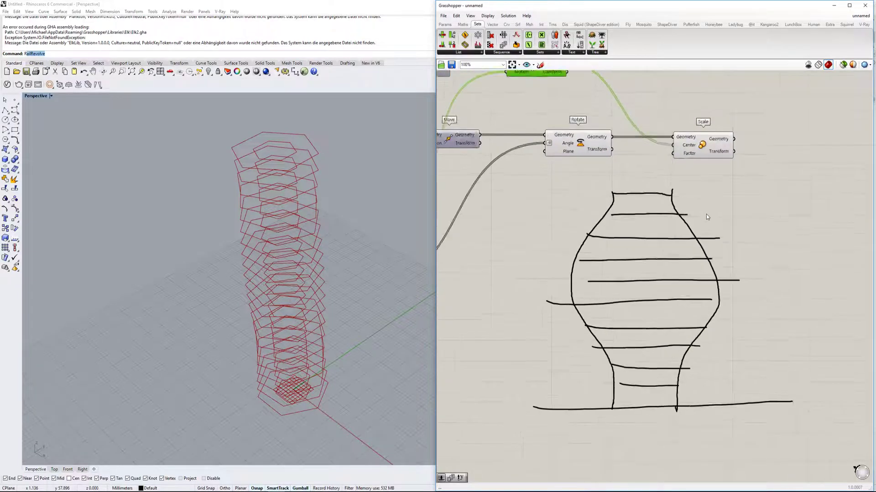
pyautogui.click(726, 248)
pyautogui.moveTo(731, 245)
pyautogui.mouseDown()
pyautogui.moveTo(663, 370)
pyautogui.moveTo(668, 380)
pyautogui.mouseUp()
# Step: Add a Graph Mapper above the tower sketch and set its graph type to Sinc
pyautogui.doubleClick(672, 268)
pyautogui.write('graph')
pyautogui.click(662, 248)
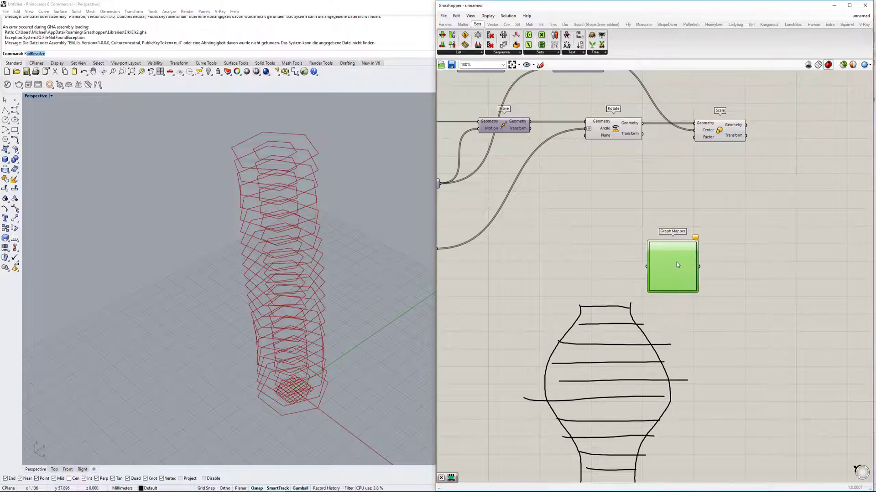
pyautogui.scroll(3, 677, 264)
pyautogui.rightClick(674, 222)
pyautogui.moveTo(717, 312)
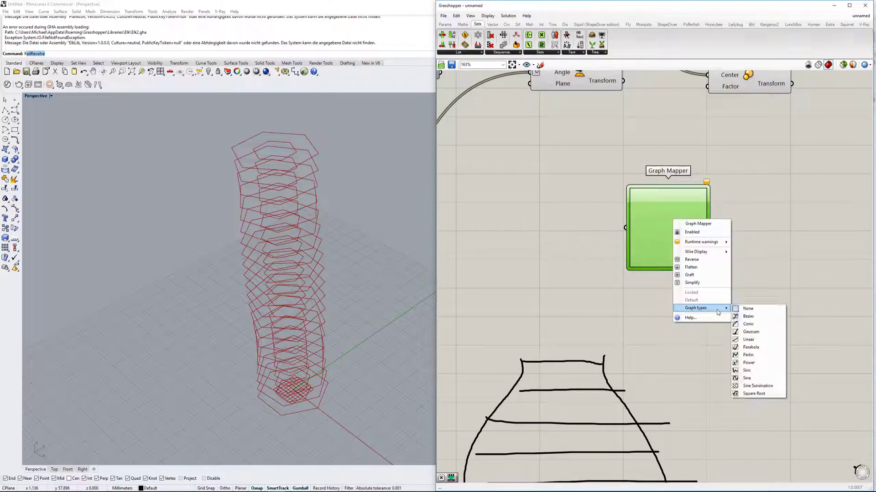
pyautogui.click(765, 372)
# Step: Reposition the Graph Mapper beneath the Scale component, leaving free canvas between it and the Series component
pyautogui.scroll(2, 674, 269)
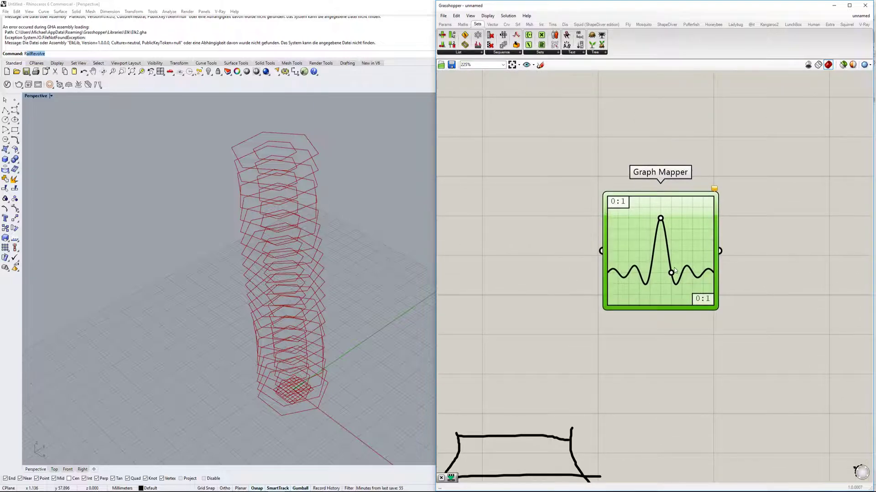
pyautogui.moveTo(662, 232); pyautogui.dragTo(628, 226)
pyautogui.moveTo(638, 283); pyautogui.dragTo(645, 282)
pyautogui.scroll(-5, 645, 283)
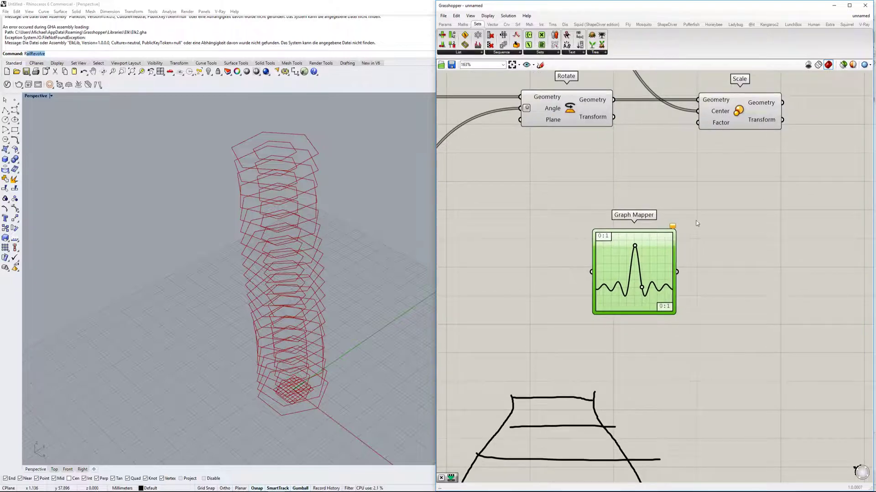
pyautogui.moveTo(703, 258); pyautogui.dragTo(569, 223, button='right')
pyautogui.scroll(-1, 570, 222)
pyautogui.moveTo(657, 295); pyautogui.dragTo(756, 319, button='right')
pyautogui.scroll(4, 654, 220)
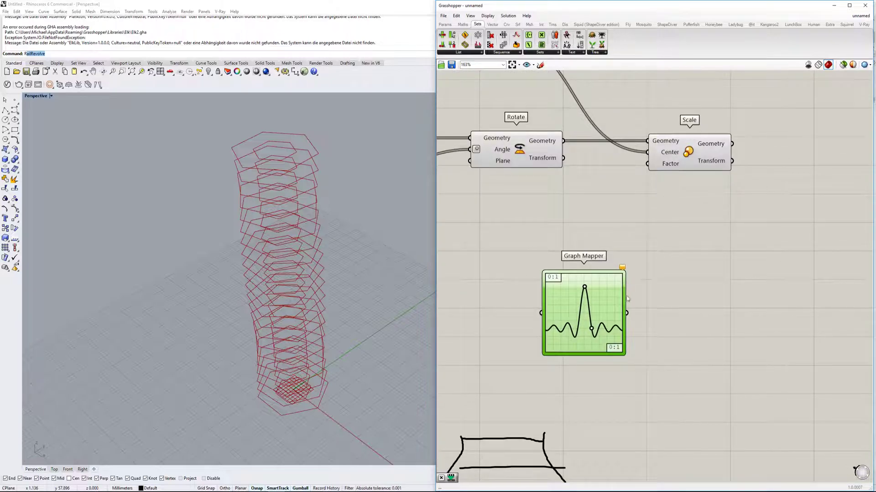
pyautogui.moveTo(614, 299); pyautogui.dragTo(736, 327)
# Step: Examine the Graph Mapper's input and output domains and its curve
pyautogui.scroll(-2, 736, 327)
pyautogui.scroll(2, 684, 336)
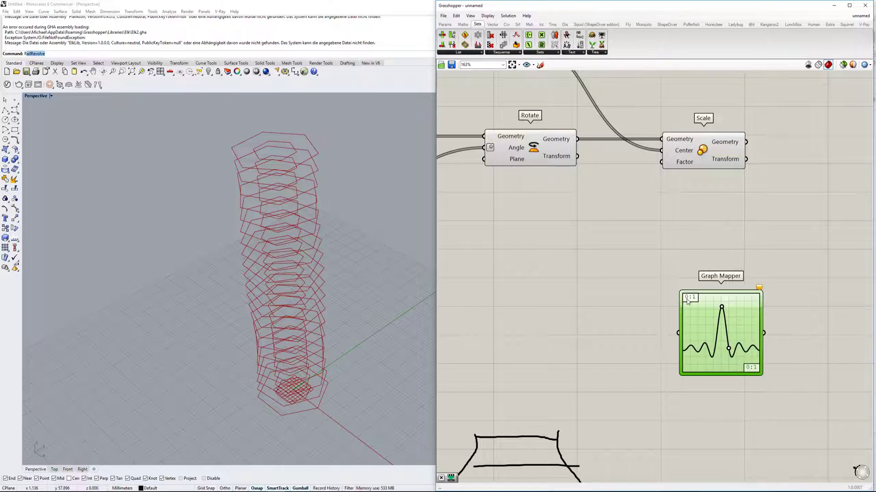
pyautogui.scroll(2, 760, 337)
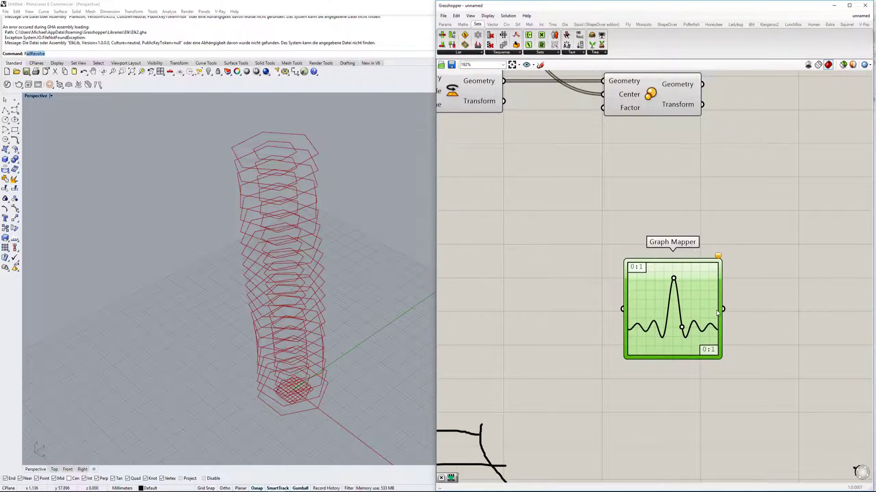
pyautogui.scroll(-1, 716, 313)
pyautogui.scroll(1, 677, 343)
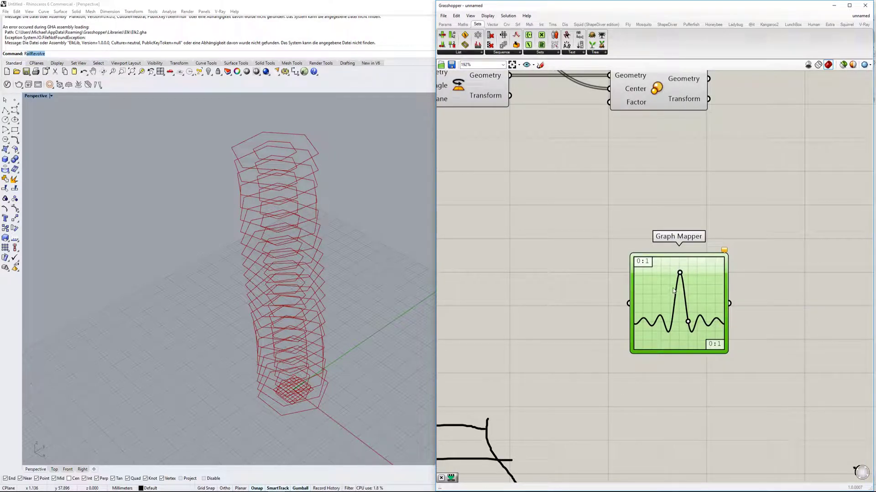
pyautogui.scroll(-4, 813, 281)
pyautogui.scroll(3, 772, 270)
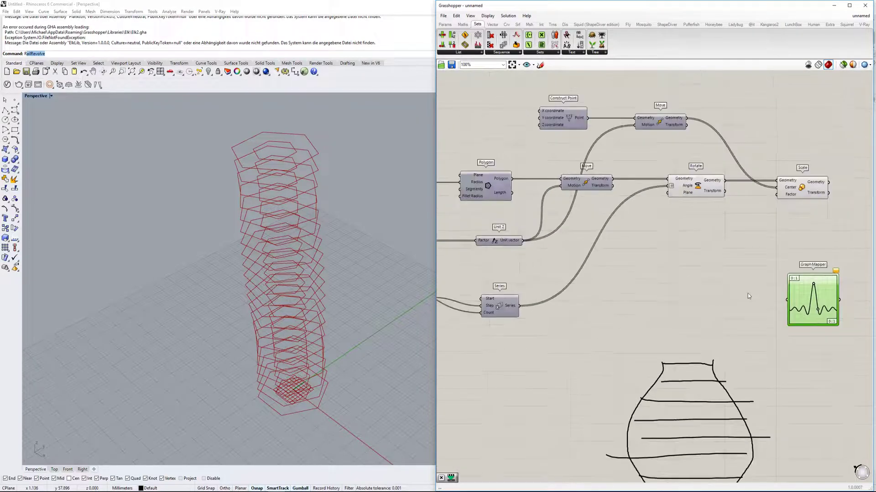
# Step: Add a Remap Numbers component between the rotation Series and the Graph Mapper
pyautogui.moveTo(692, 245); pyautogui.dragTo(656, 234, button='right')
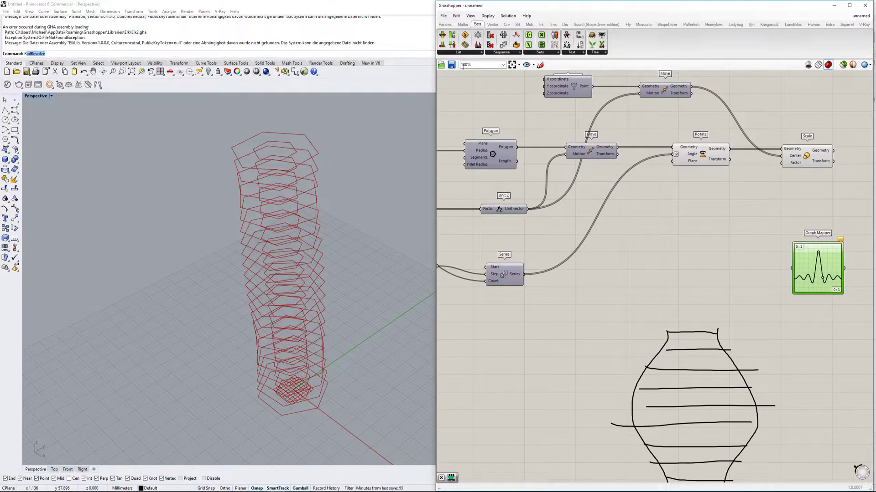
pyautogui.click(445, 24)
pyautogui.click(463, 24)
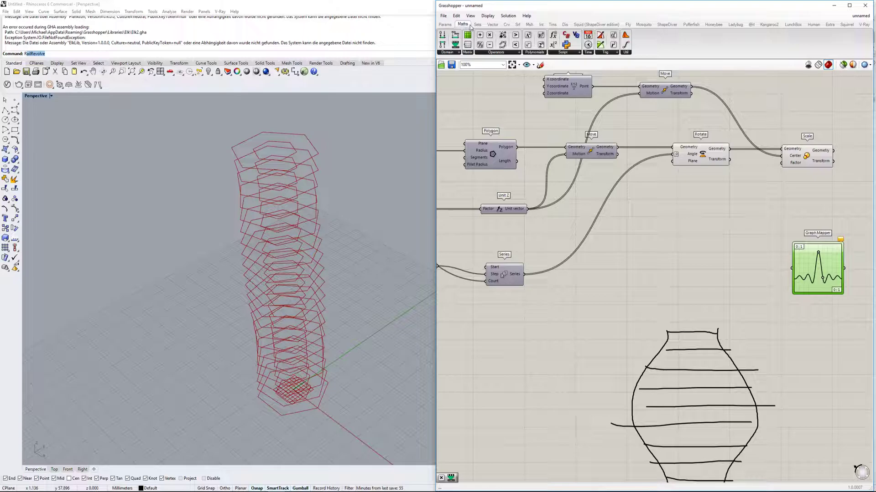
pyautogui.click(456, 52)
pyautogui.click(465, 133)
pyautogui.click(682, 239)
# Step: Examine the Remap Numbers component's Value, Source and Target inputs
pyautogui.scroll(7, 705, 250)
pyautogui.scroll(4, 638, 219)
pyautogui.scroll(-2, 638, 220)
pyautogui.moveTo(638, 219); pyautogui.dragTo(699, 221, button='right')
pyautogui.scroll(-2, 715, 239)
pyautogui.moveTo(649, 269)
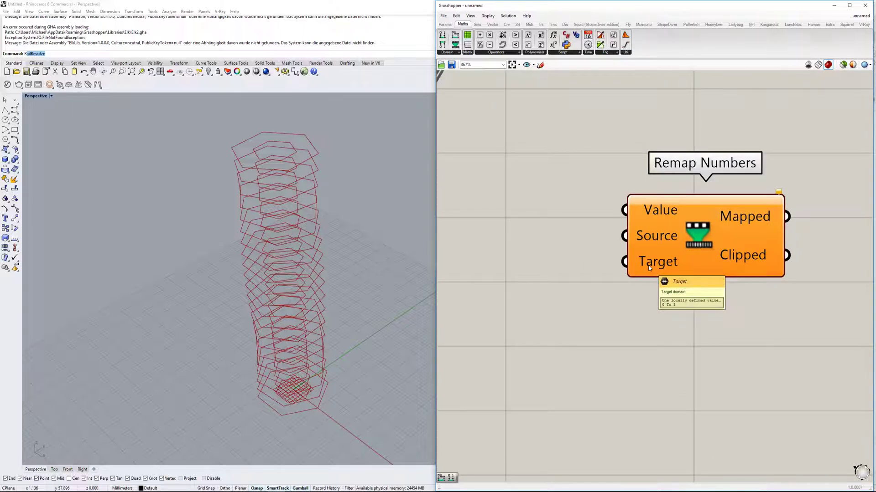
pyautogui.scroll(-4, 649, 269)
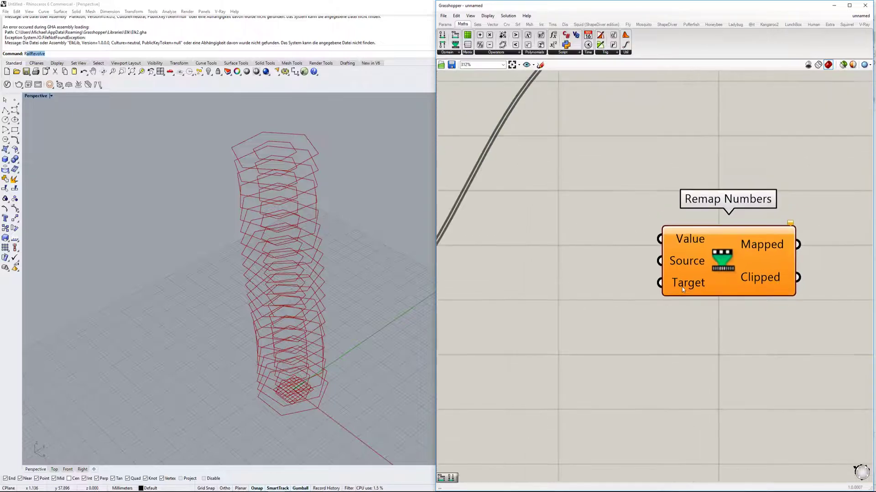
pyautogui.moveTo(713, 269)
pyautogui.scroll(-2, 765, 274)
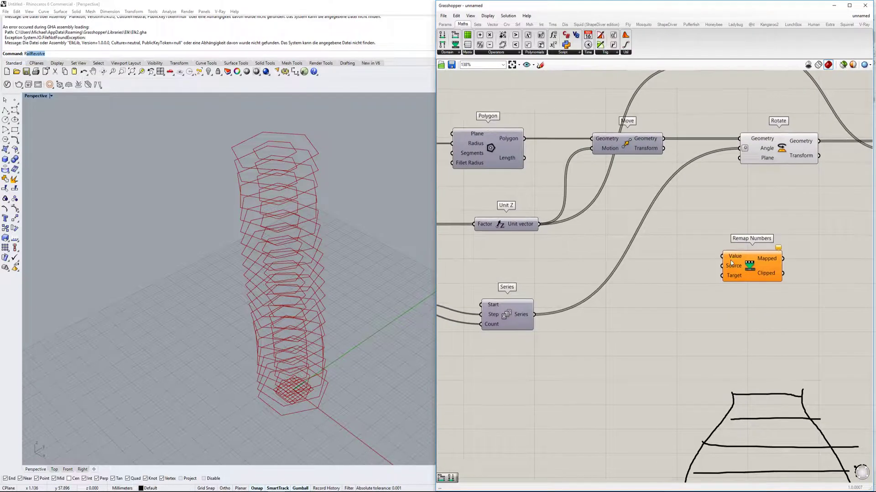
# Step: Shift Remap Numbers lower on the canvas, closer to the level of the rotation Series component
pyautogui.scroll(2, 728, 271)
pyautogui.moveTo(742, 268)
pyautogui.mouseDown()
pyautogui.moveTo(781, 279)
pyautogui.moveTo(750, 261)
pyautogui.mouseUp()
pyautogui.scroll(-1, 781, 279)
pyautogui.scroll(-2, 747, 268)
pyautogui.moveTo(746, 270); pyautogui.dragTo(794, 238, button='right')
pyautogui.moveTo(795, 237); pyautogui.dragTo(798, 271)
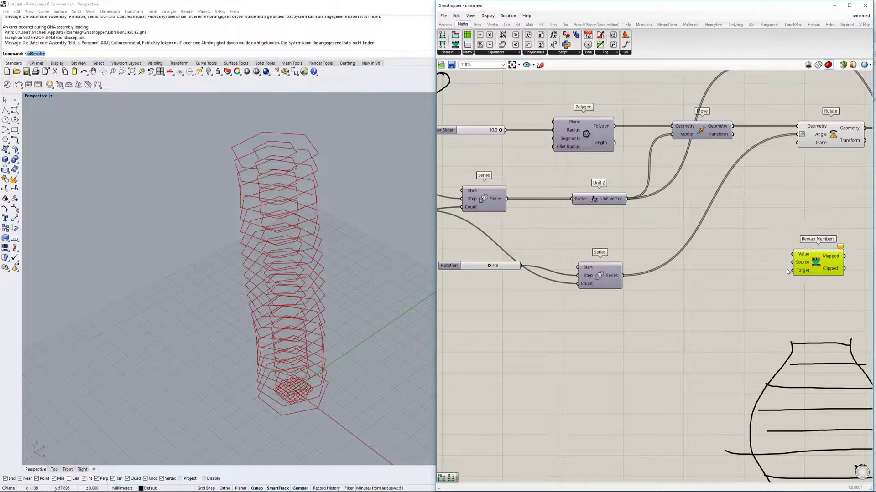
# Step: Add a Bounds component between the rotation Series and Remap Numbers
pyautogui.doubleClick(705, 278)
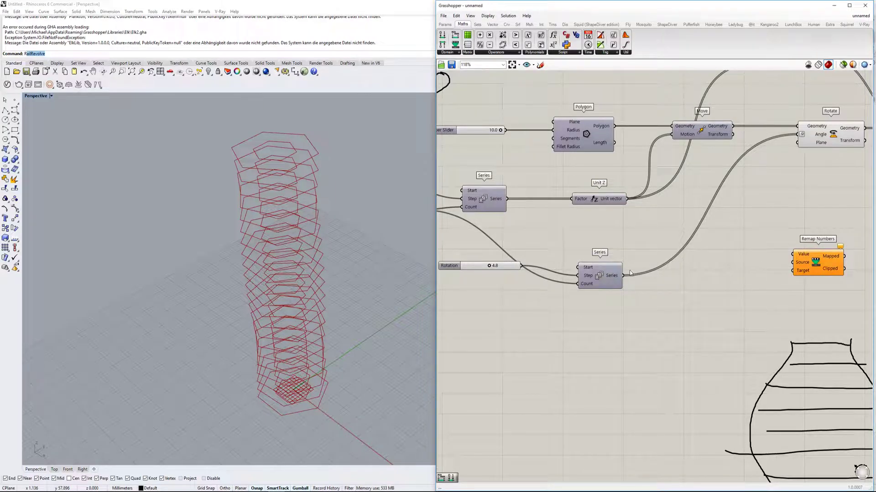
pyautogui.doubleClick(724, 287)
pyautogui.write('bound')
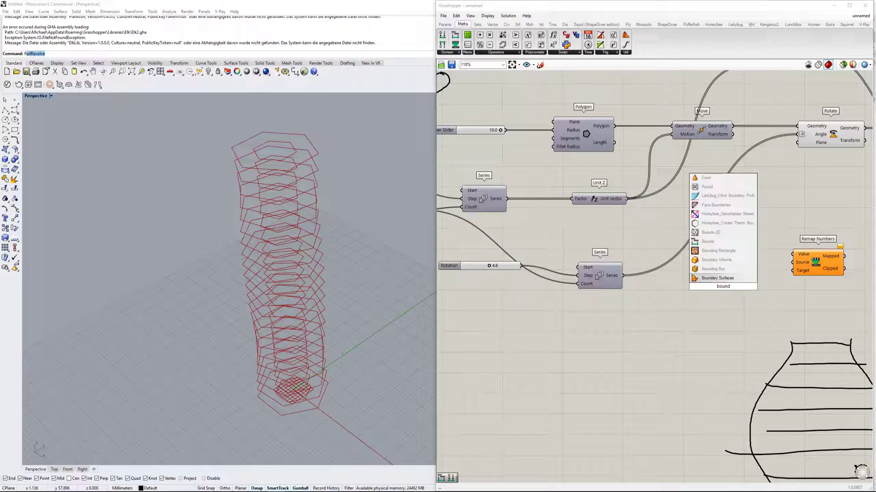
pyautogui.click(707, 241)
pyautogui.scroll(3, 713, 290)
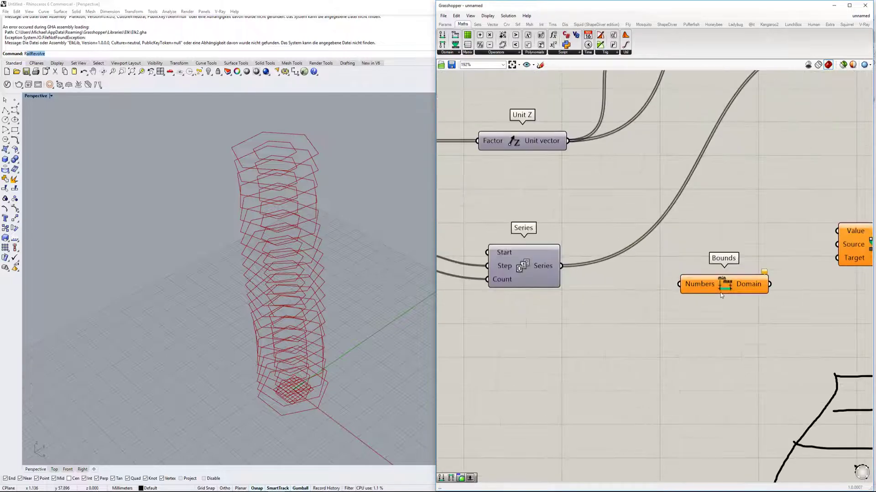
pyautogui.scroll(-2, 680, 281)
# Step: Wire the rotation Series into Bounds' Numbers and Remap Numbers' Value, and Bounds' Domain into Remap Numbers' Source
pyautogui.moveTo(594, 270); pyautogui.dragTo(693, 284)
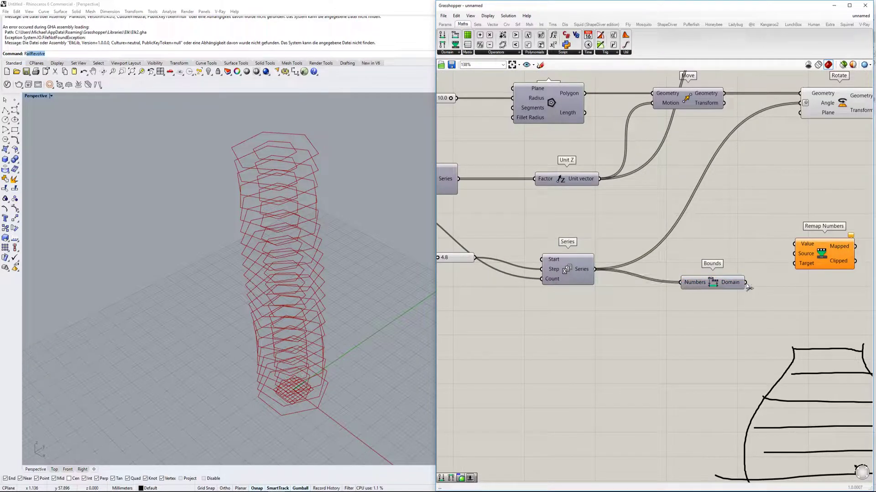
pyautogui.moveTo(735, 285)
pyautogui.moveTo(735, 285); pyautogui.dragTo(665, 290, button='right')
pyautogui.moveTo(660, 287); pyautogui.dragTo(507, 274)
# Step: Connect Remap Numbers' Mapped output to the Graph Mapper's input
pyautogui.moveTo(733, 272); pyautogui.dragTo(594, 272, button='right')
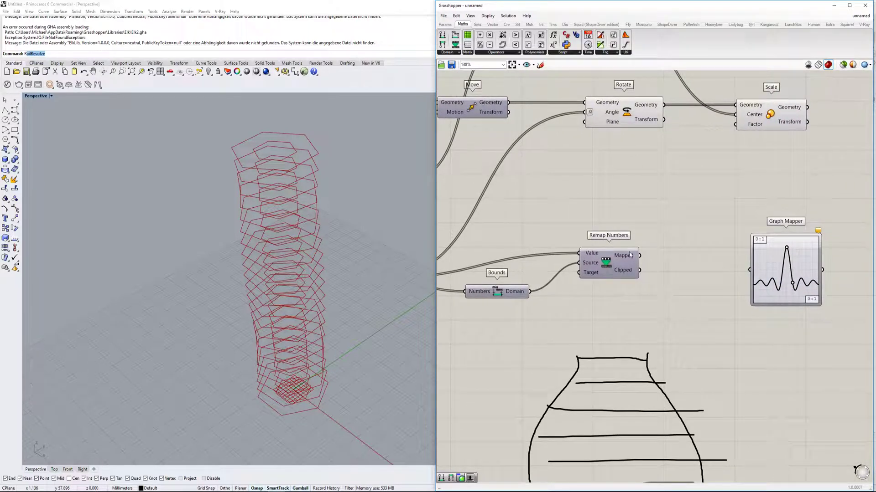
pyautogui.moveTo(639, 256); pyautogui.dragTo(754, 280)
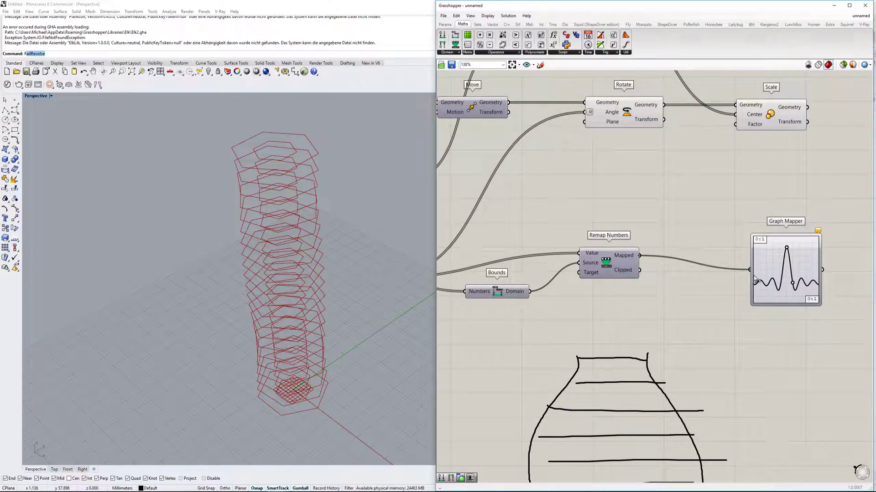
pyautogui.moveTo(740, 272); pyautogui.dragTo(598, 275, button='right')
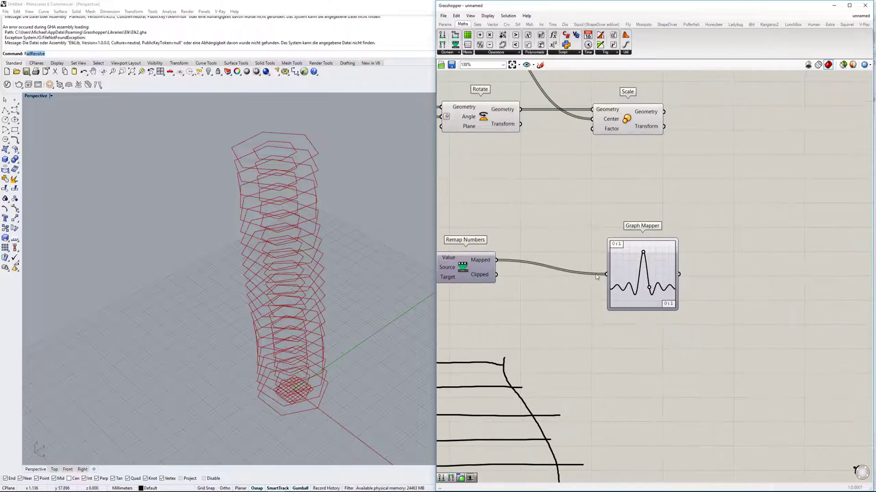
# Step: Check the Graph Mapper's output values and move the Scale component past the Graph Mapper, away from Rotate
pyautogui.scroll(-1, 627, 174)
pyautogui.moveTo(627, 174); pyautogui.dragTo(599, 204, button='right')
pyautogui.moveTo(639, 290)
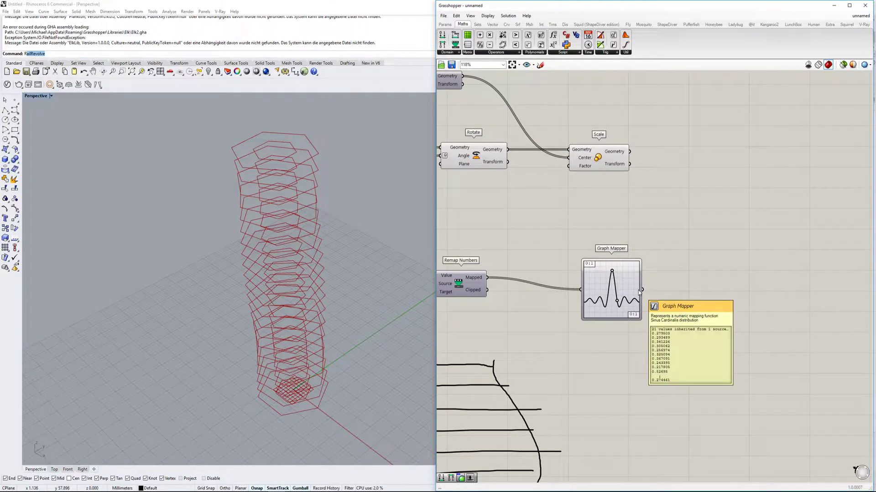
pyautogui.moveTo(598, 160); pyautogui.dragTo(692, 161)
pyautogui.moveTo(647, 291); pyautogui.dragTo(668, 317, button='right')
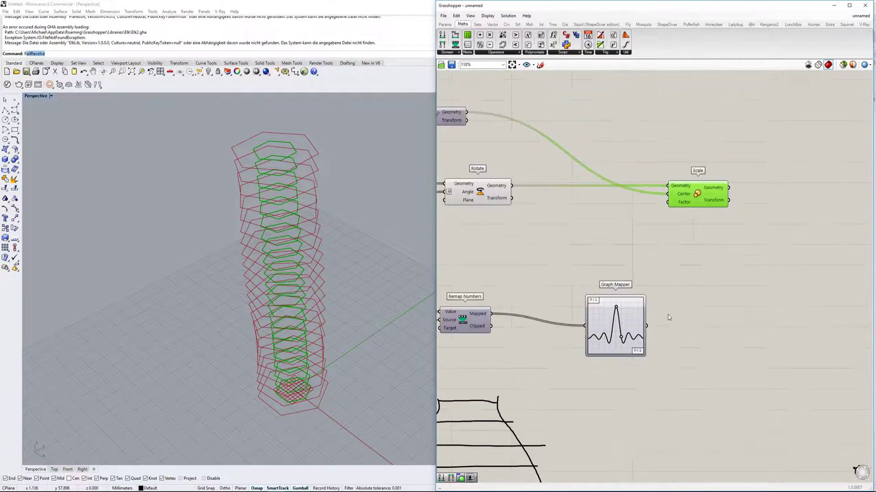
# Step: Connect the Graph Mapper's output to Scale's Factor input and turn off the Rotate component's preview
pyautogui.moveTo(647, 327); pyautogui.dragTo(669, 204)
pyautogui.moveTo(605, 275); pyautogui.dragTo(779, 272, button='right')
pyautogui.click(656, 192)
pyautogui.middleClick(654, 186)
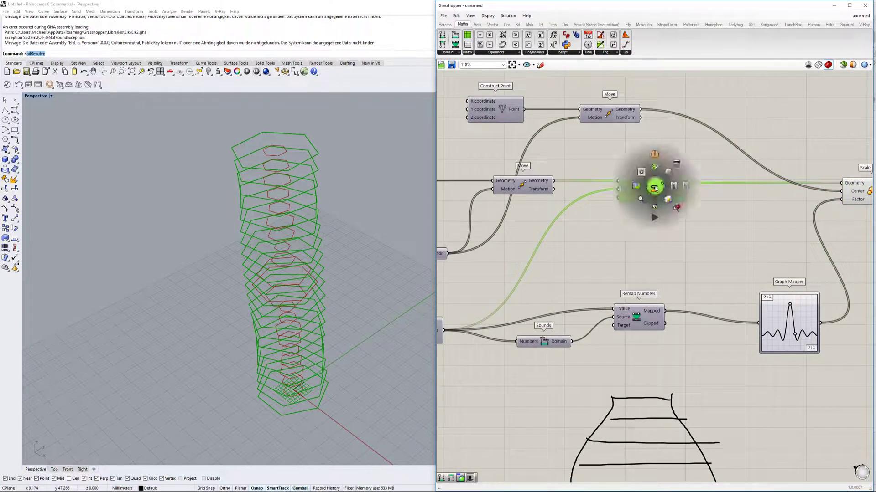
pyautogui.click(677, 165)
# Step: Reshape the Graph Mapper curve with its two handles into one wide peak near the start that falls toward the end
pyautogui.moveTo(802, 326); pyautogui.dragTo(730, 322, button='right')
pyautogui.scroll(3, 727, 324)
pyautogui.moveTo(718, 329); pyautogui.dragTo(739, 327)
pyautogui.moveTo(710, 281)
pyautogui.mouseDown()
pyautogui.moveTo(705, 293)
pyautogui.moveTo(708, 280)
pyautogui.mouseUp()
pyautogui.moveTo(320, 315); pyautogui.dragTo(342, 260, button='right')
pyautogui.scroll(-6, 342, 260)
pyautogui.moveTo(333, 289); pyautogui.dragTo(324, 351, button='right')
pyautogui.moveTo(739, 329); pyautogui.dragTo(730, 334)
pyautogui.moveTo(708, 281); pyautogui.dragTo(687, 289)
pyautogui.moveTo(730, 333)
pyautogui.mouseDown()
pyautogui.moveTo(743, 331)
pyautogui.moveTo(735, 328)
pyautogui.mouseUp()
pyautogui.scroll(6, 374, 299)
pyautogui.scroll(-5, 324, 341)
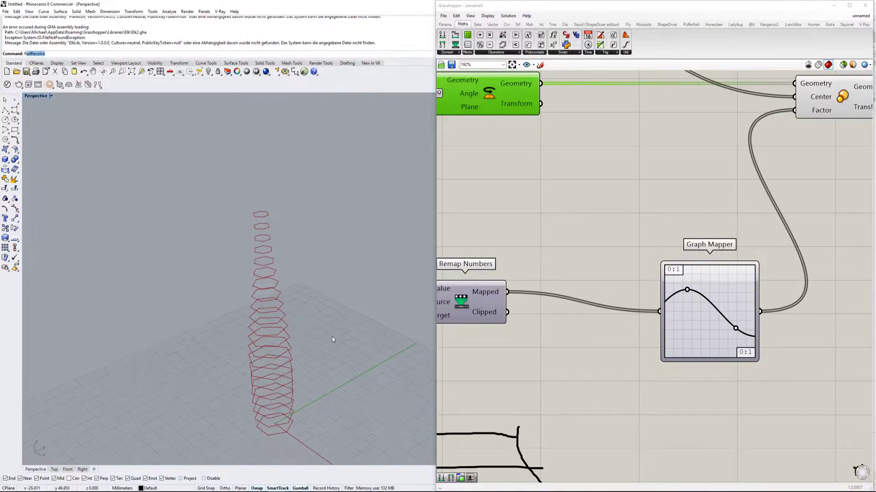
pyautogui.scroll(-3, 702, 287)
pyautogui.moveTo(698, 269); pyautogui.dragTo(610, 286, button='right')
pyautogui.scroll(3, 670, 272)
pyautogui.scroll(-2, 684, 280)
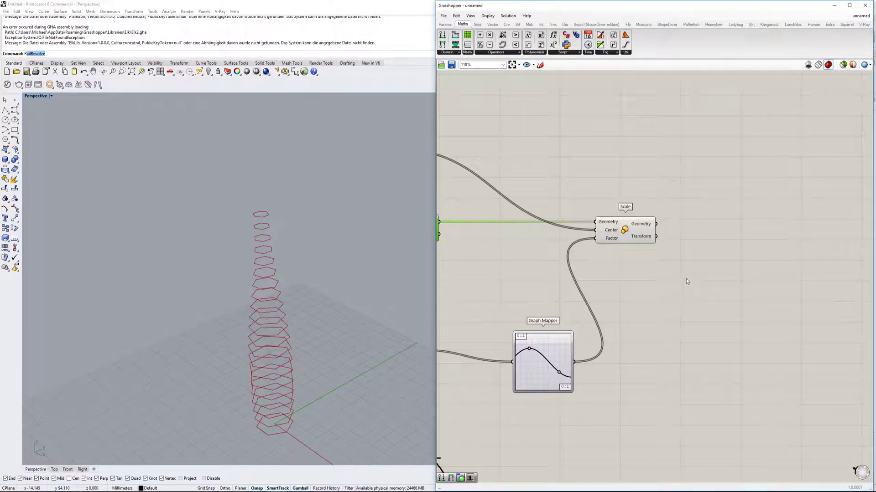
pyautogui.doubleClick(693, 273)
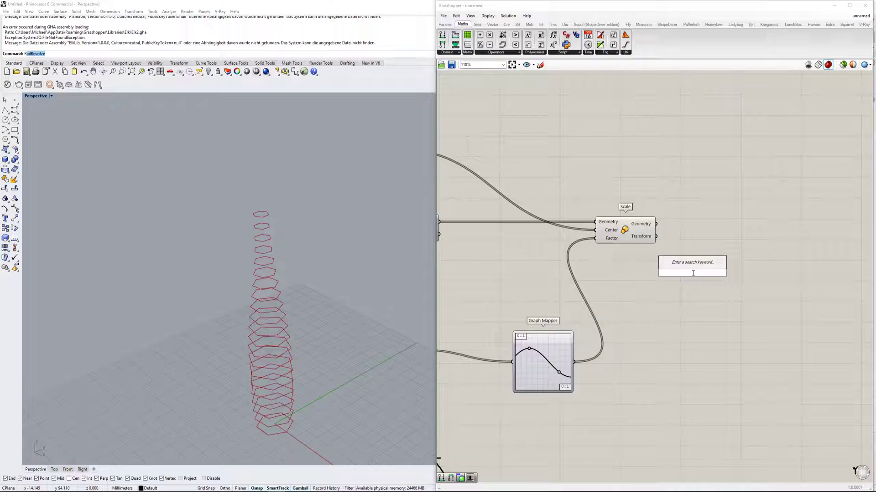
pyautogui.scroll(5, 274, 292)
pyautogui.scroll(-4, 273, 312)
pyautogui.scroll(2, 286, 361)
pyautogui.moveTo(701, 298); pyautogui.dragTo(699, 331, button='right')
pyautogui.moveTo(359, 307); pyautogui.dragTo(303, 302, button='right')
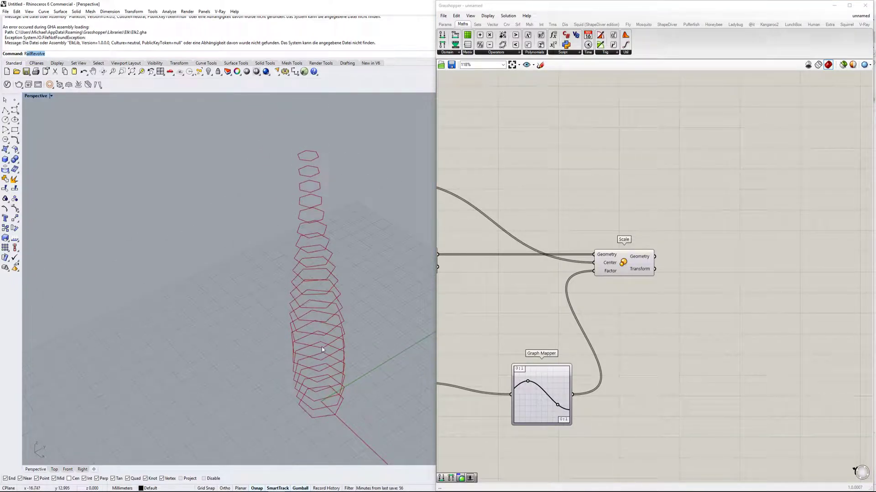
pyautogui.moveTo(683, 275); pyautogui.dragTo(732, 274, button='right')
pyautogui.doubleClick(763, 277)
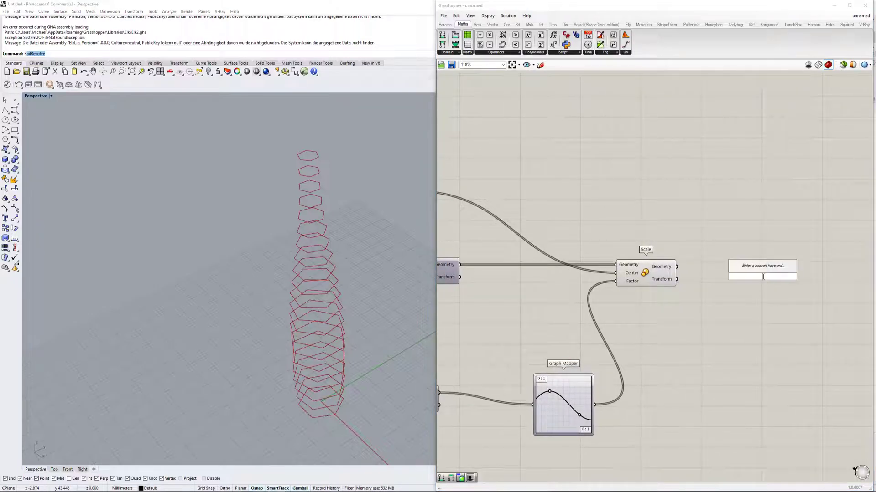
pyautogui.press('Escape')
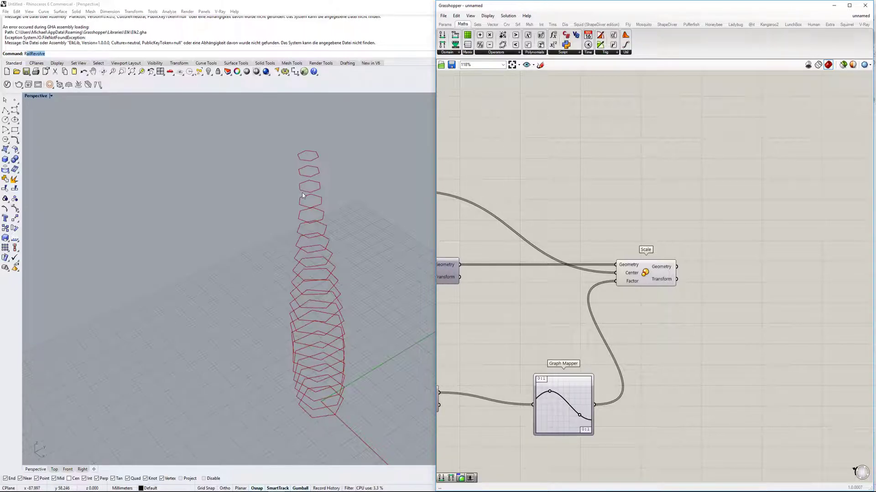
# Step: Add a Loft component after Scale and wire Scale's Geometry output into Loft's Curves input
pyautogui.moveTo(693, 347); pyautogui.dragTo(663, 326, button='right')
pyautogui.doubleClick(689, 305)
pyautogui.write('loft')
pyautogui.press('Return')
pyautogui.moveTo(691, 311); pyautogui.dragTo(718, 264)
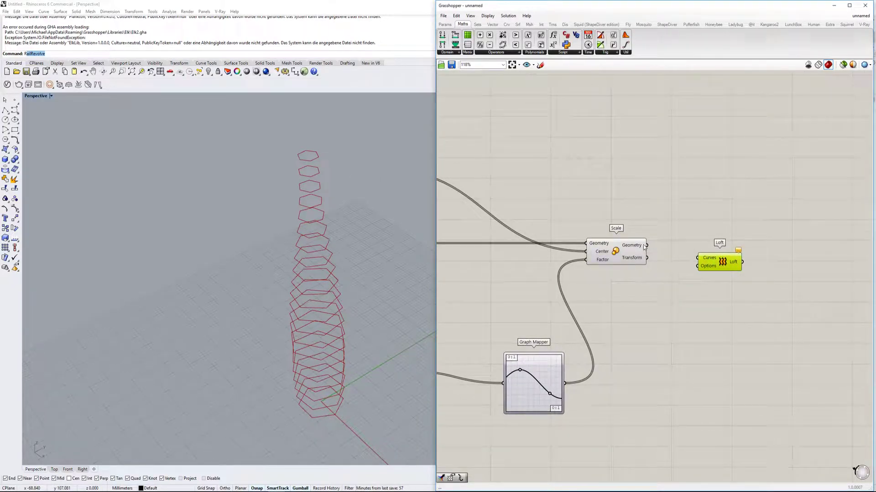
pyautogui.moveTo(646, 245); pyautogui.dragTo(720, 245)
pyautogui.scroll(1, 388, 319)
pyautogui.keyDown('shift'); pyautogui.moveTo(390, 324); pyautogui.dragTo(385, 290, button='right'); pyautogui.keyUp('shift')
pyautogui.click(636, 324)
# Step: Pull the Graph Mapper curve's second handle lower and toward the start to deepen the dip near the end
pyautogui.moveTo(378, 351); pyautogui.dragTo(379, 293, button='right')
pyautogui.scroll(1, 530, 378)
pyautogui.scroll(1, 531, 378)
pyautogui.moveTo(556, 400)
pyautogui.mouseDown()
pyautogui.moveTo(554, 418)
pyautogui.moveTo(546, 407)
pyautogui.mouseUp()
# Step: Examine the lofted surface's facets near the tower base and the scaled polygons they span
pyautogui.moveTo(691, 301); pyautogui.dragTo(668, 320, button='right')
pyautogui.moveTo(405, 342); pyautogui.dragTo(383, 315, button='right')
pyautogui.scroll(5, 362, 324)
pyautogui.scroll(2, 367, 337)
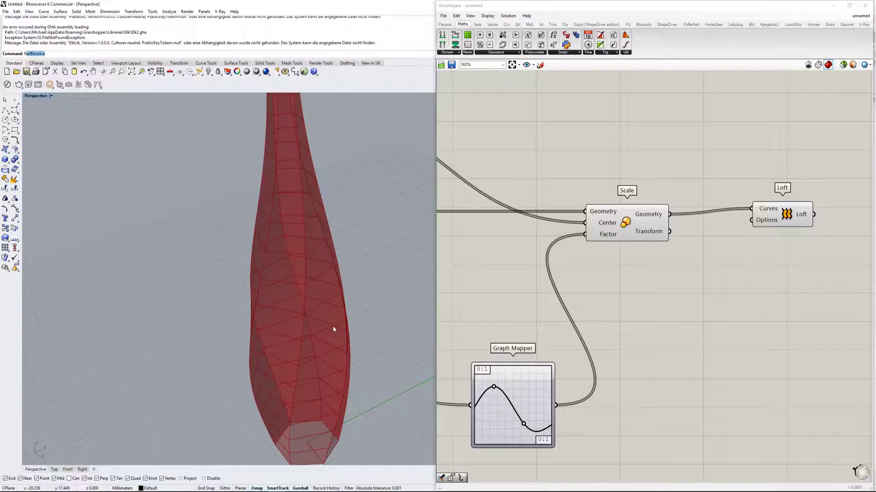
pyautogui.scroll(3, 328, 329)
pyautogui.scroll(-2, 306, 308)
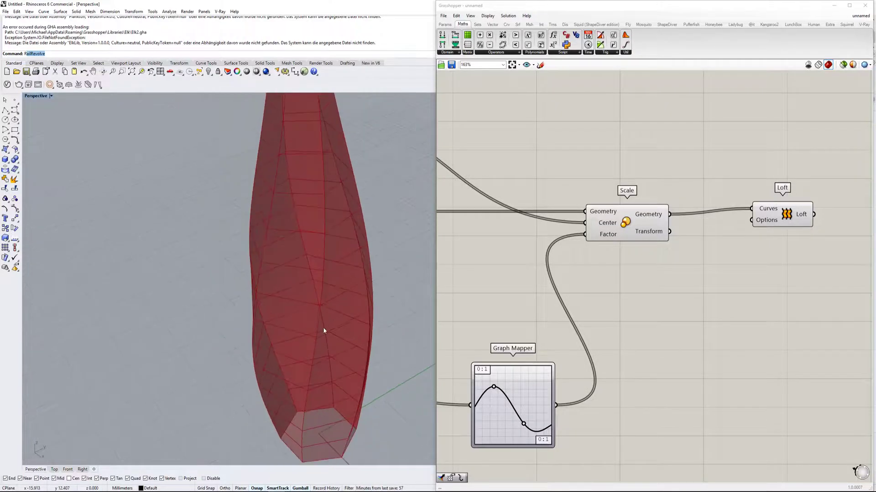
pyautogui.moveTo(289, 347); pyautogui.dragTo(301, 352, button='right')
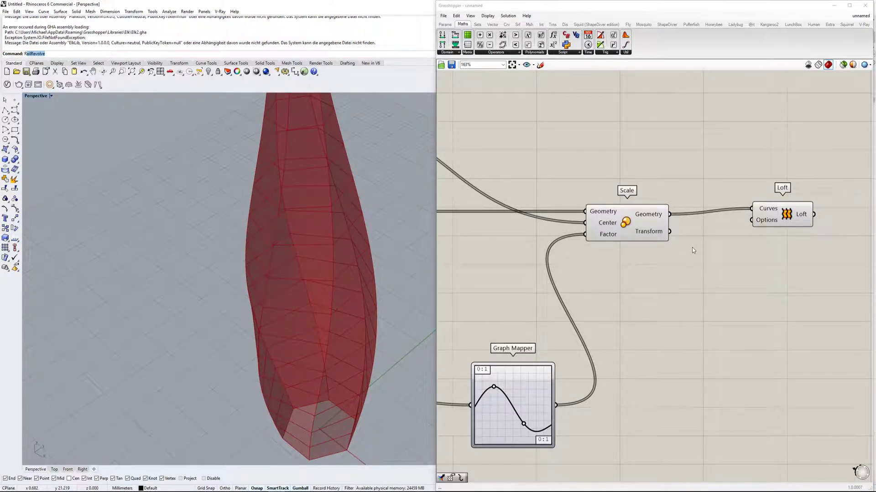
pyautogui.scroll(-2, 692, 248)
pyautogui.click(579, 264)
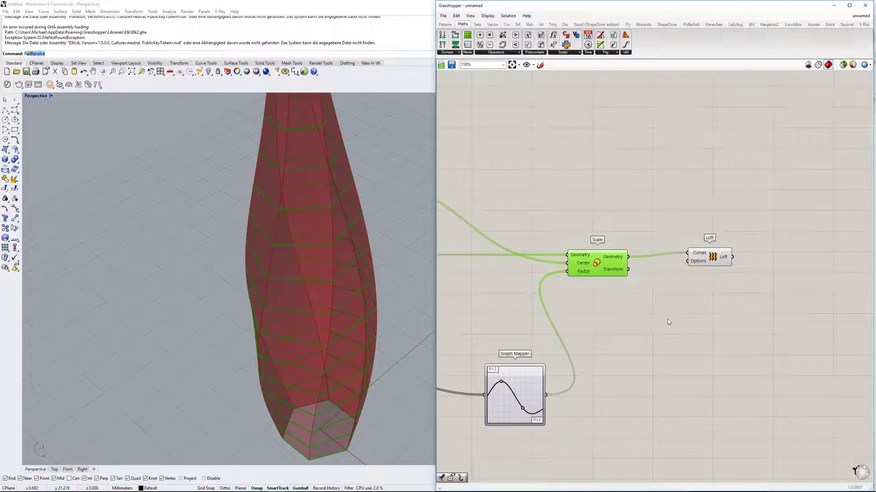
pyautogui.click(637, 323)
pyautogui.scroll(-5, 721, 301)
# Step: Sketch two partial polygon outlines, one above the other, on the empty canvas below the Loft component
pyautogui.moveTo(735, 392); pyautogui.dragTo(652, 306, button='right')
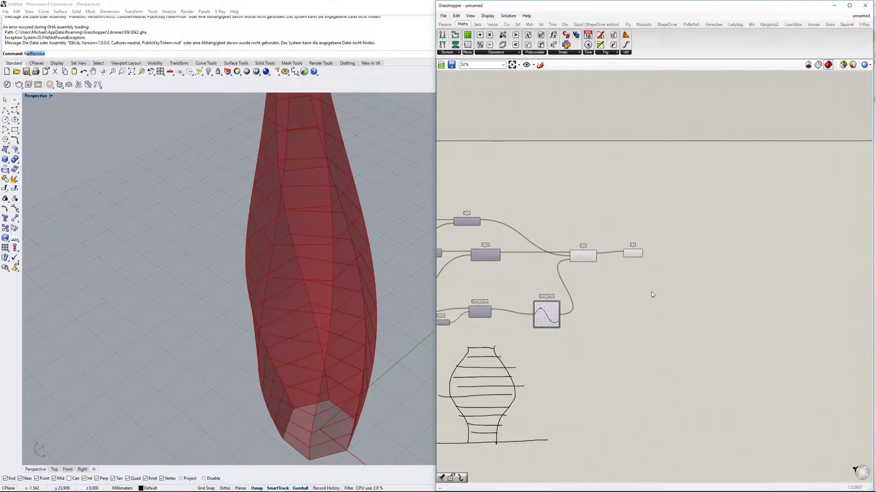
pyautogui.scroll(3, 621, 235)
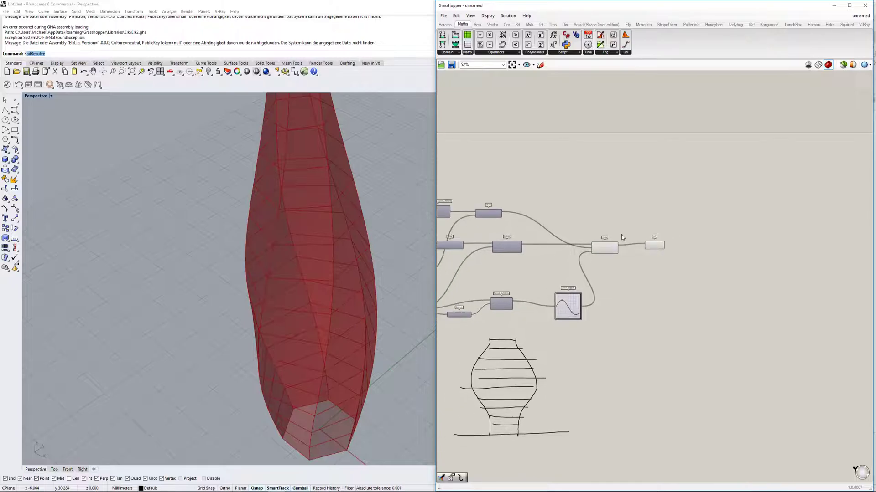
pyautogui.moveTo(619, 291); pyautogui.dragTo(662, 219, button='right')
pyautogui.scroll(-1, 662, 219)
pyautogui.moveTo(594, 297); pyautogui.dragTo(669, 241, button='right')
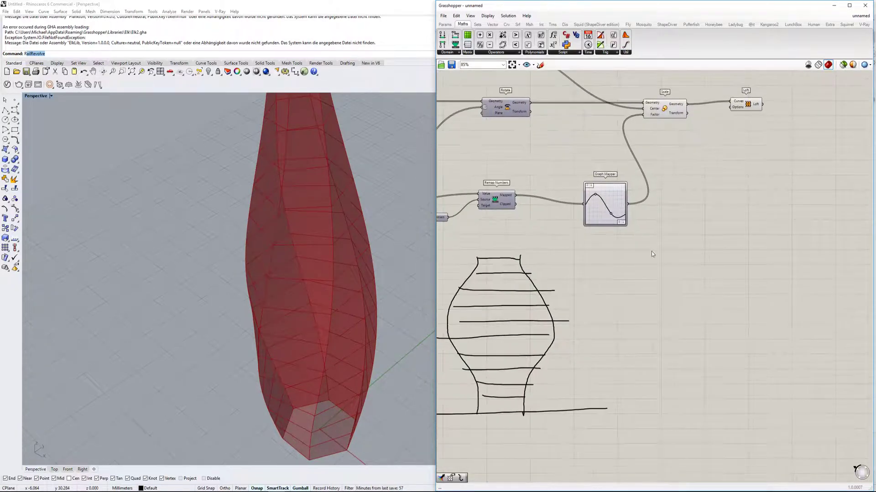
pyautogui.click(540, 64)
pyautogui.scroll(2, 755, 277)
pyautogui.moveTo(628, 280)
pyautogui.mouseDown()
pyautogui.moveTo(707, 288)
pyautogui.moveTo(760, 258)
pyautogui.moveTo(715, 197)
pyautogui.mouseUp()
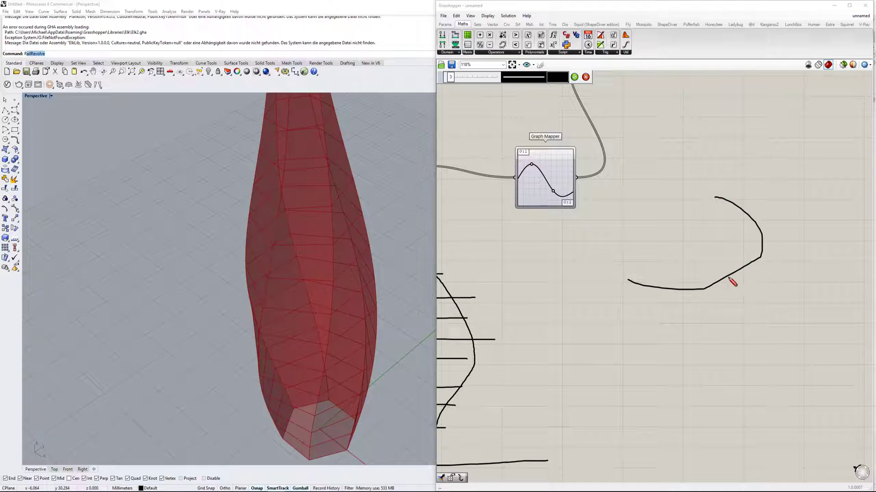
pyautogui.moveTo(632, 226)
pyautogui.mouseDown()
pyautogui.moveTo(709, 228)
pyautogui.moveTo(748, 195)
pyautogui.moveTo(712, 139)
pyautogui.mouseUp()
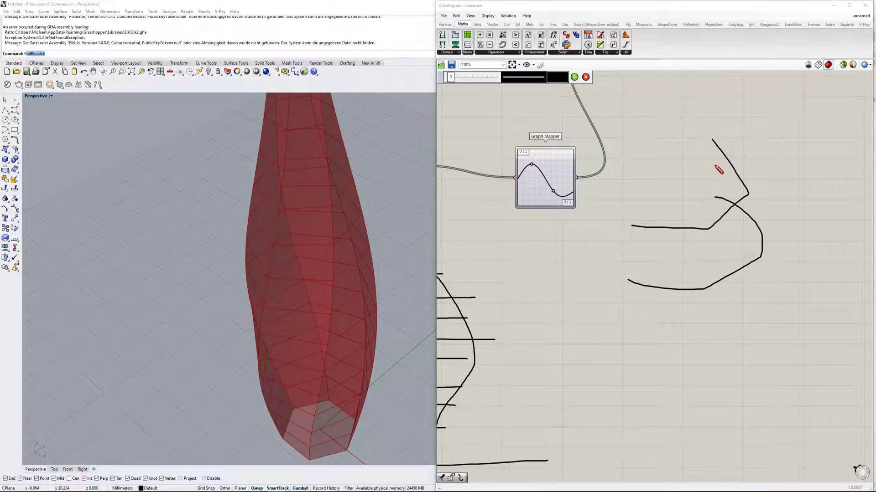
# Step: Sketch vertical lines joining the two outlines, mark their corner points with small circles, and finish the sketch
pyautogui.moveTo(707, 229); pyautogui.dragTo(706, 289)
pyautogui.moveTo(706, 229)
pyautogui.mouseDown()
pyautogui.moveTo(697, 296)
pyautogui.moveTo(704, 286)
pyautogui.mouseUp()
pyautogui.moveTo(724, 211); pyautogui.dragTo(730, 265)
pyautogui.moveTo(749, 193)
pyautogui.mouseDown()
pyautogui.moveTo(752, 252)
pyautogui.moveTo(761, 257)
pyautogui.mouseUp()
pyautogui.moveTo(748, 193); pyautogui.dragTo(746, 198)
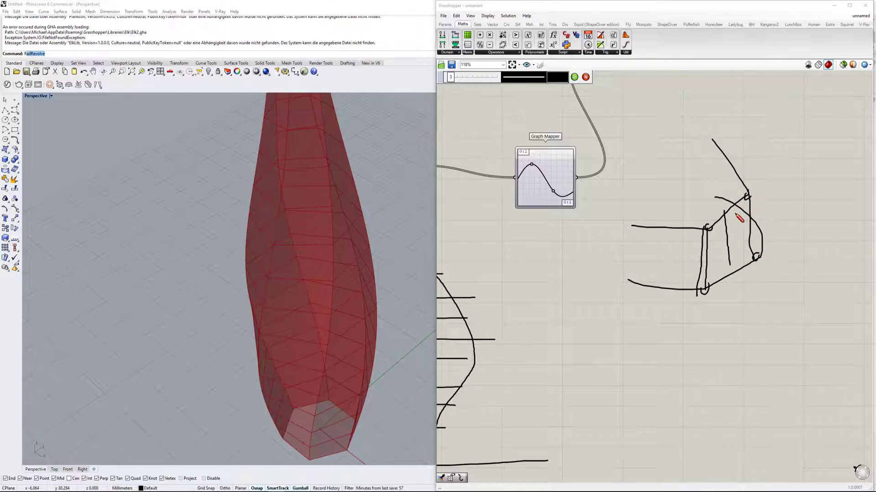
pyautogui.click(575, 77)
# Step: Select the corner sketch and move it down, farther from the Scale and Loft components
pyautogui.scroll(-5, 713, 162)
pyautogui.moveTo(713, 162); pyautogui.dragTo(658, 232, button='right')
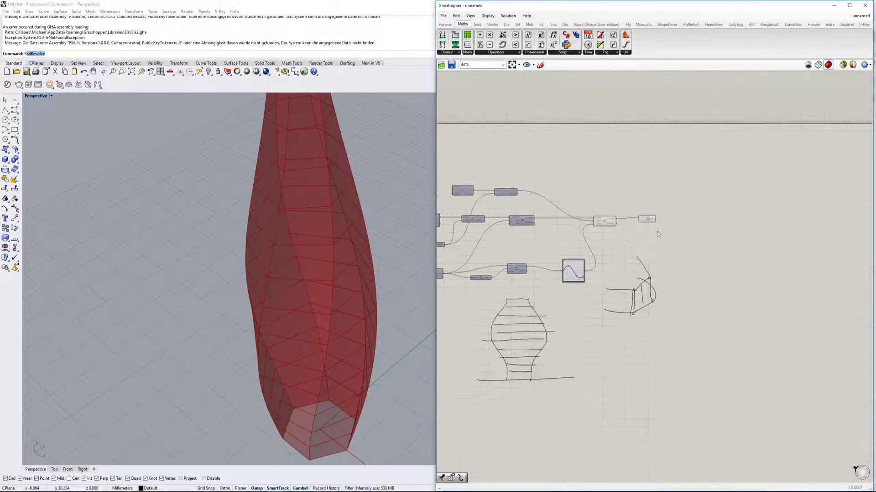
pyautogui.scroll(3, 658, 230)
pyautogui.click(647, 211)
pyautogui.moveTo(648, 210); pyautogui.dragTo(649, 209)
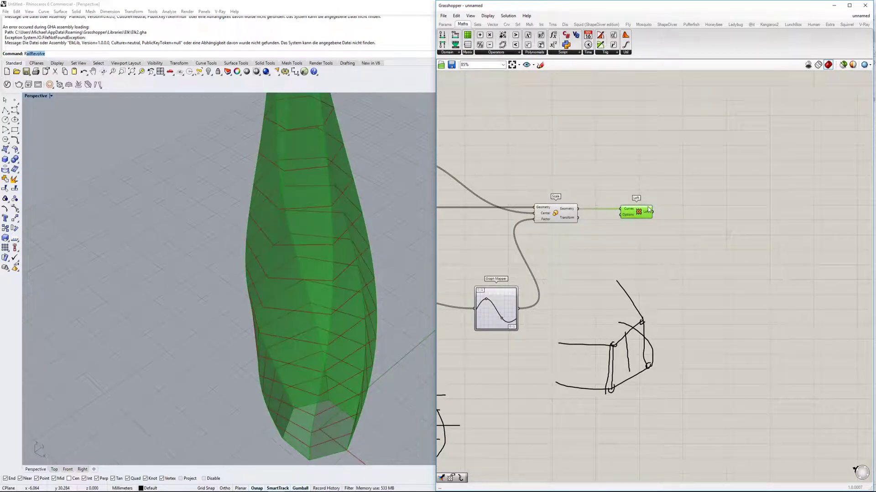
pyautogui.scroll(-2, 625, 275)
pyautogui.click(705, 395)
pyautogui.moveTo(703, 395); pyautogui.dragTo(622, 316)
pyautogui.scroll(3, 677, 351)
pyautogui.moveTo(676, 350); pyautogui.dragTo(667, 311, button='right')
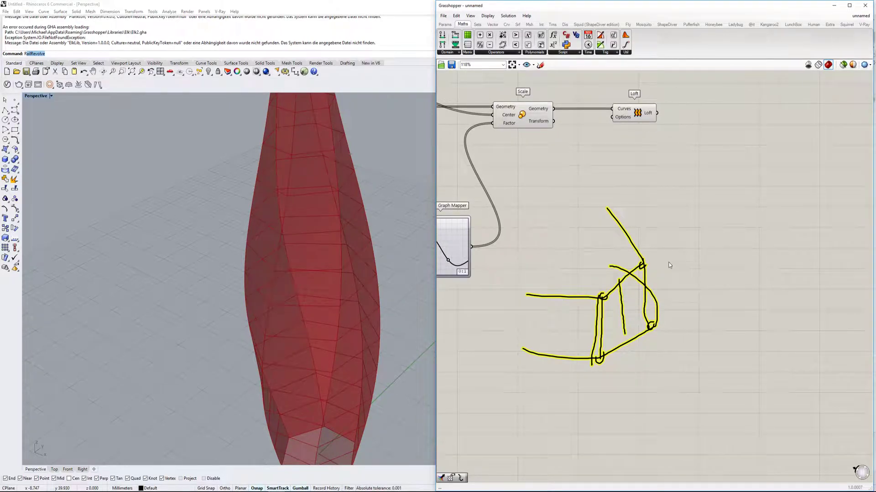
pyautogui.moveTo(641, 264); pyautogui.dragTo(656, 301)
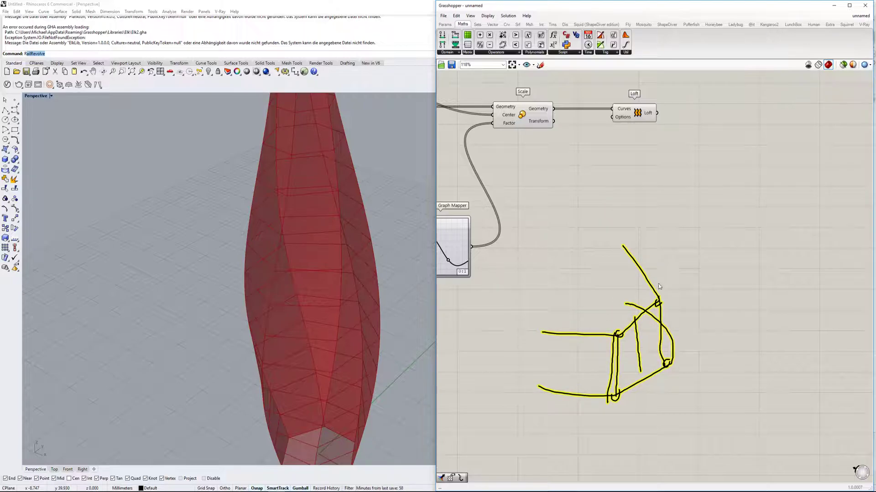
# Step: Move Loft up, add an Explode component below it, and wire Scale's Geometry into Explode's Curve input
pyautogui.moveTo(641, 145); pyautogui.dragTo(638, 223, button='right')
pyautogui.moveTo(632, 194); pyautogui.dragTo(675, 169)
pyautogui.doubleClick(665, 223)
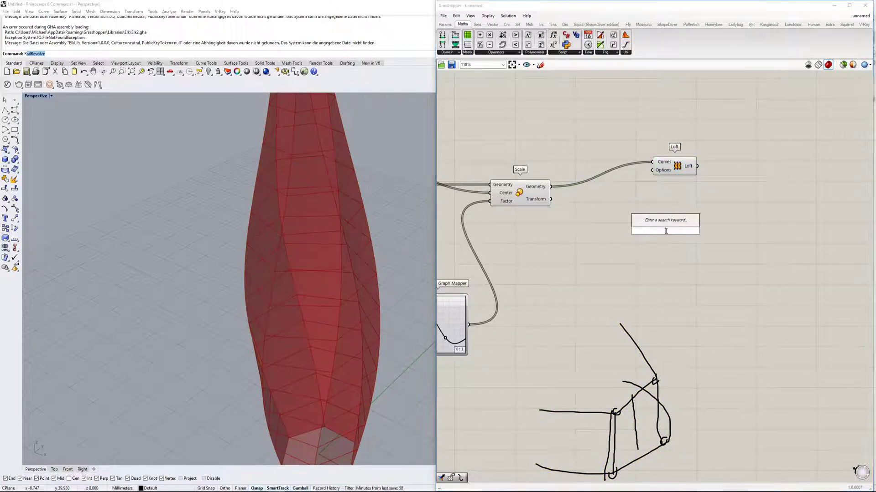
pyautogui.write('explode')
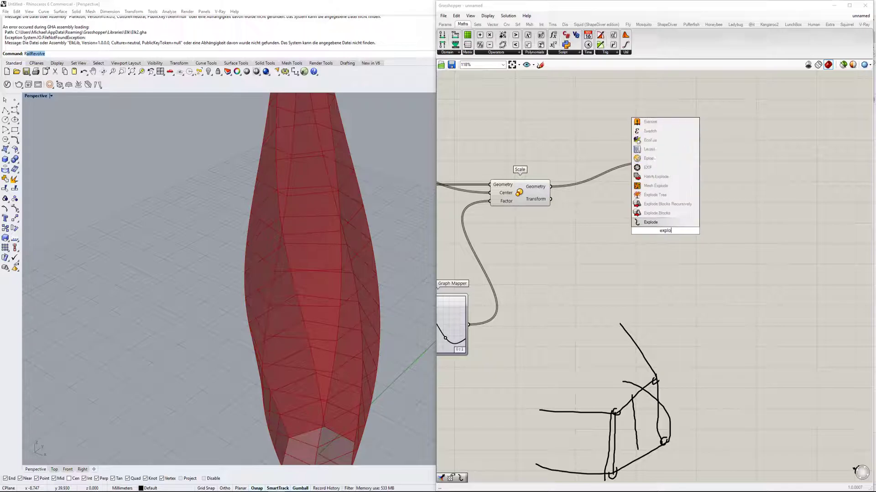
pyautogui.press('Return')
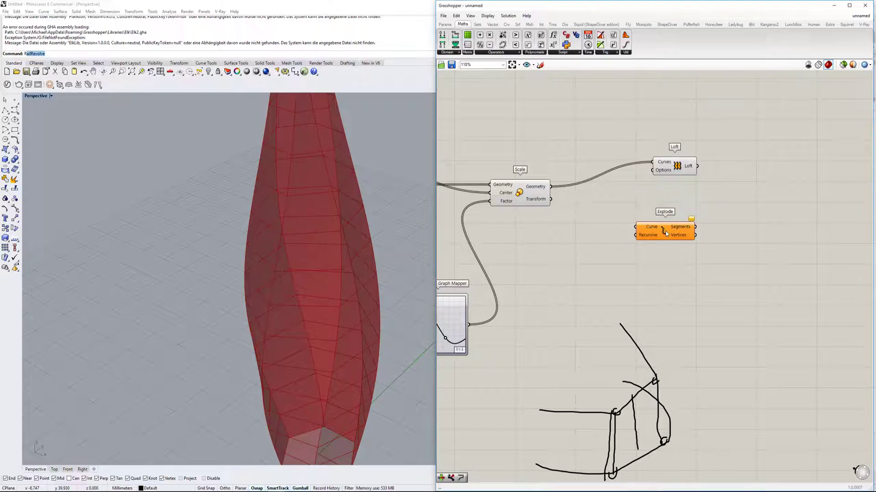
pyautogui.click(543, 188)
pyautogui.moveTo(552, 187); pyautogui.dragTo(636, 227)
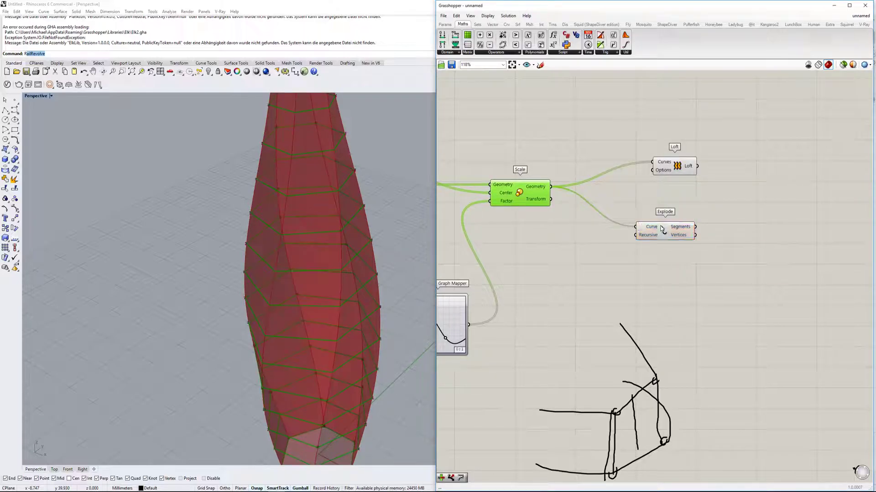
pyautogui.click(687, 230)
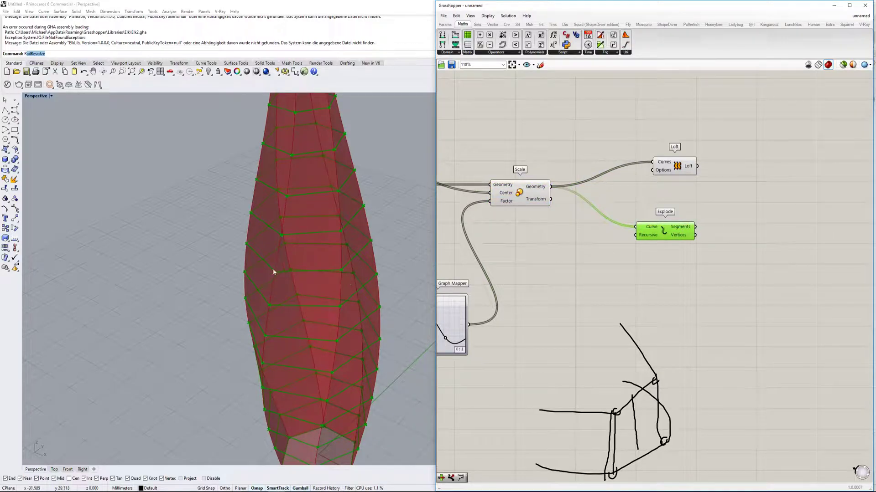
# Step: Add a PolyLine component after Explode and wire Explode's Vertices output into PolyLine's Vertices input
pyautogui.moveTo(697, 238); pyautogui.dragTo(638, 243, button='right')
pyautogui.doubleClick(681, 248)
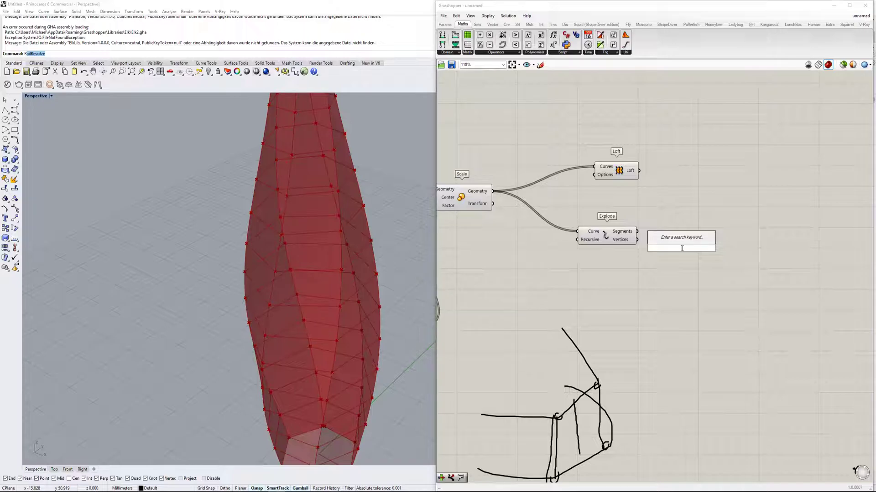
pyautogui.write('polyl')
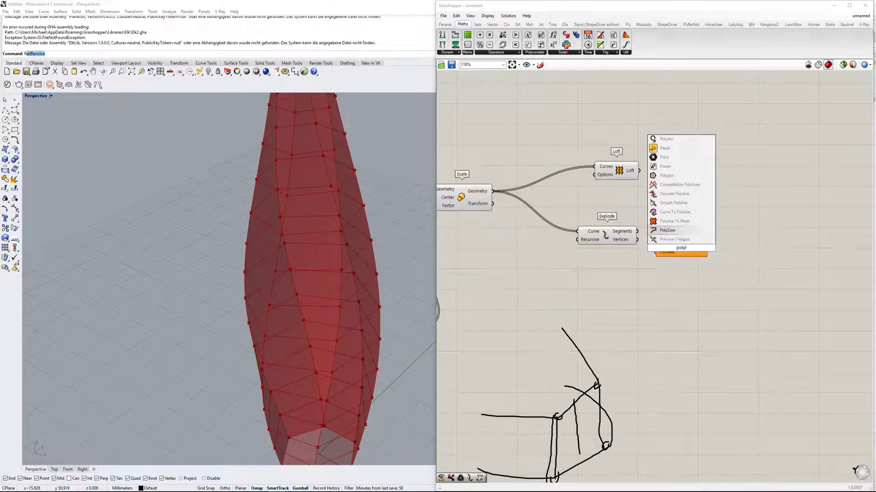
pyautogui.press('Return')
pyautogui.moveTo(670, 246); pyautogui.dragTo(720, 236)
pyautogui.moveTo(637, 232); pyautogui.dragTo(693, 232)
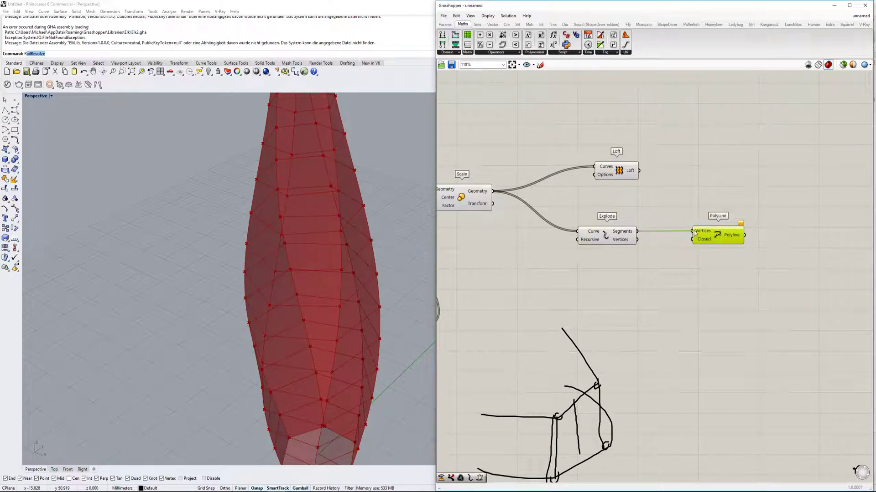
pyautogui.scroll(1, 684, 238)
pyautogui.moveTo(625, 240); pyautogui.dragTo(709, 234)
pyautogui.moveTo(585, 247); pyautogui.dragTo(630, 249, button='right')
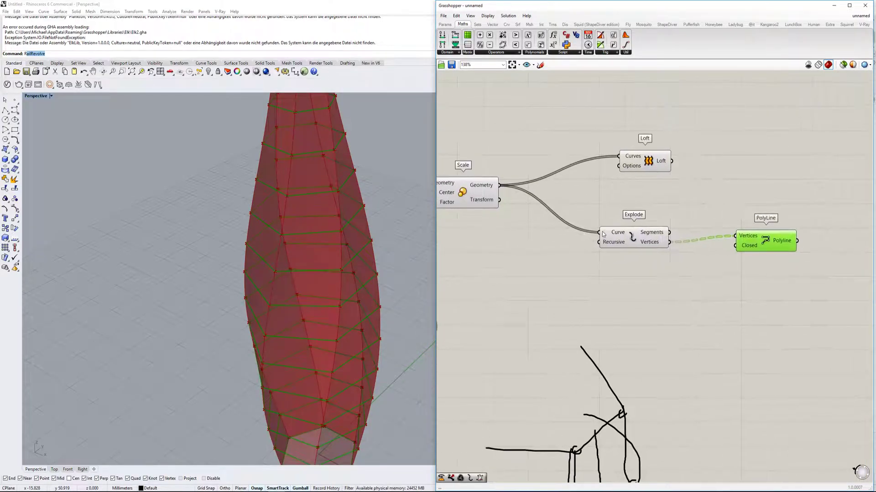
# Step: Examine in the viewport how the polylines run through the vertices of each tower level
pyautogui.moveTo(753, 251); pyautogui.dragTo(652, 243, button='right')
pyautogui.scroll(1, 657, 246)
pyautogui.scroll(-2, 655, 243)
pyautogui.moveTo(365, 259); pyautogui.dragTo(333, 266, button='right')
pyautogui.scroll(1, 333, 265)
pyautogui.scroll(-6, 351, 266)
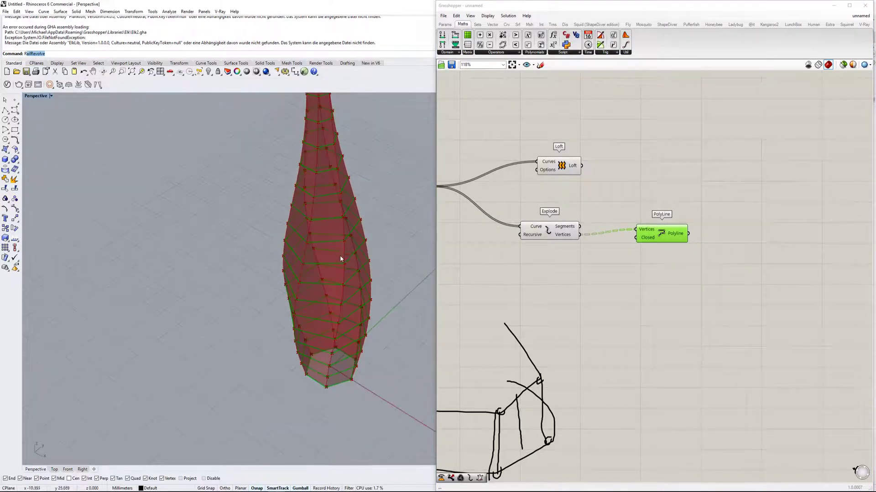
pyautogui.moveTo(337, 218); pyautogui.dragTo(340, 252, button='right')
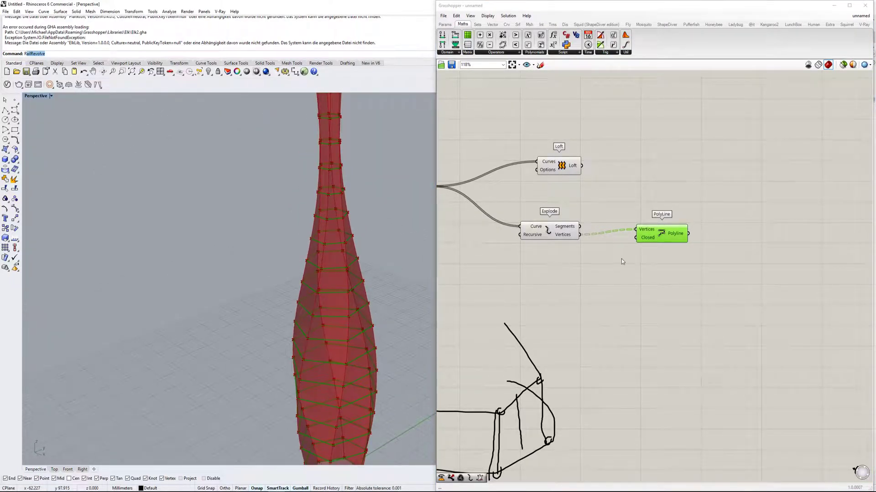
# Step: Add a Flip Matrix component below the wire between Explode and PolyLine
pyautogui.scroll(1, 621, 262)
pyautogui.doubleClick(614, 277)
pyautogui.write('flip')
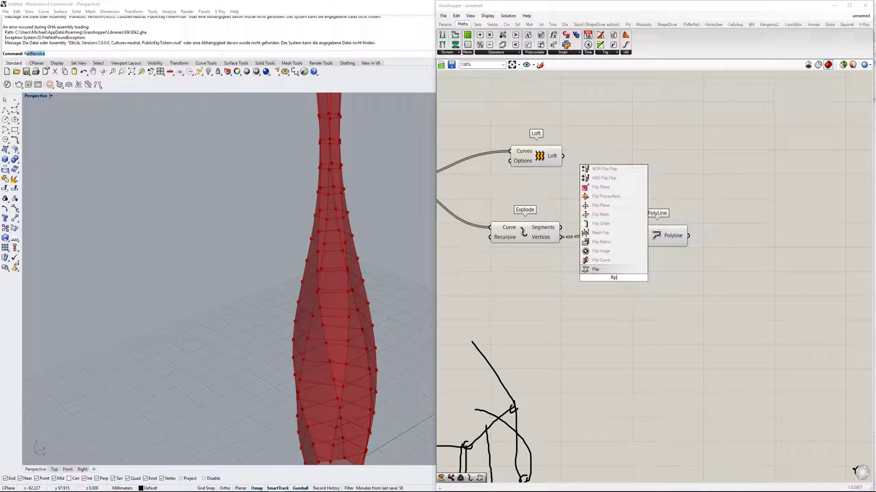
pyautogui.click(601, 242)
pyautogui.scroll(8, 603, 294)
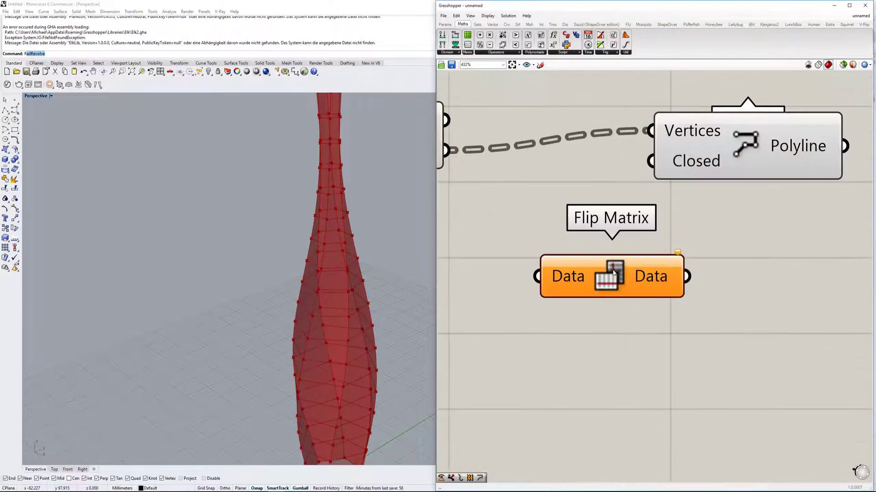
# Step: Wire Explode's Vertices through Flip Matrix into PolyLine's Vertices input, and line Flip Matrix up between the two components
pyautogui.scroll(-5, 662, 259)
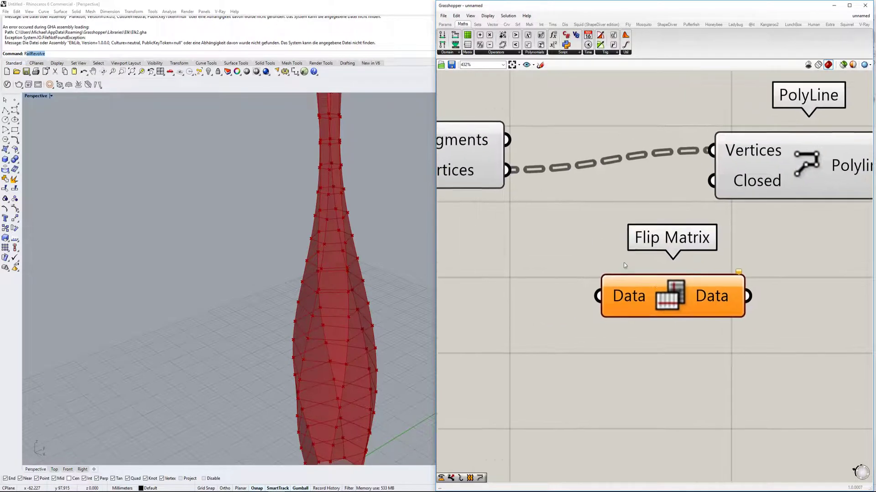
pyautogui.moveTo(534, 207)
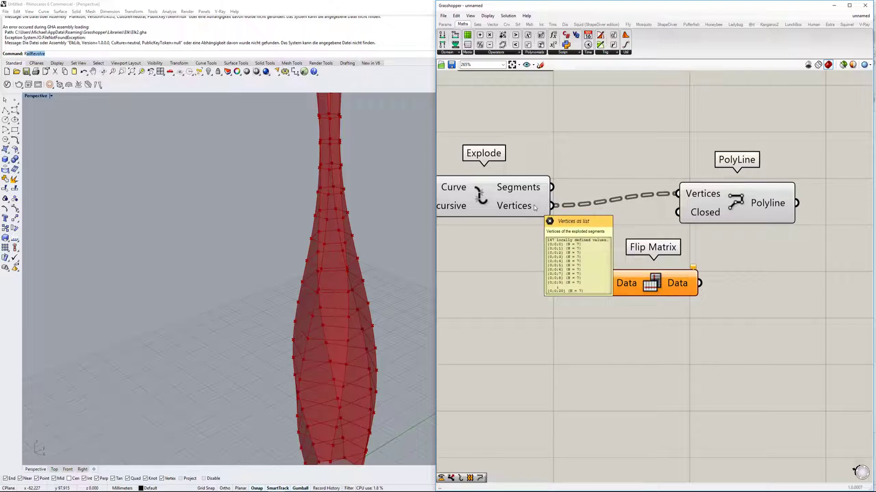
pyautogui.moveTo(552, 206); pyautogui.dragTo(609, 283)
pyautogui.moveTo(686, 285)
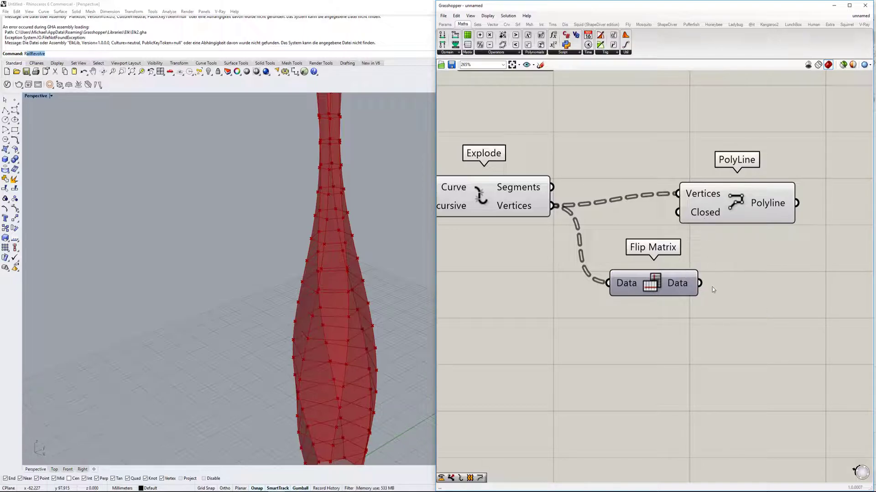
pyautogui.moveTo(706, 250); pyautogui.dragTo(784, 206)
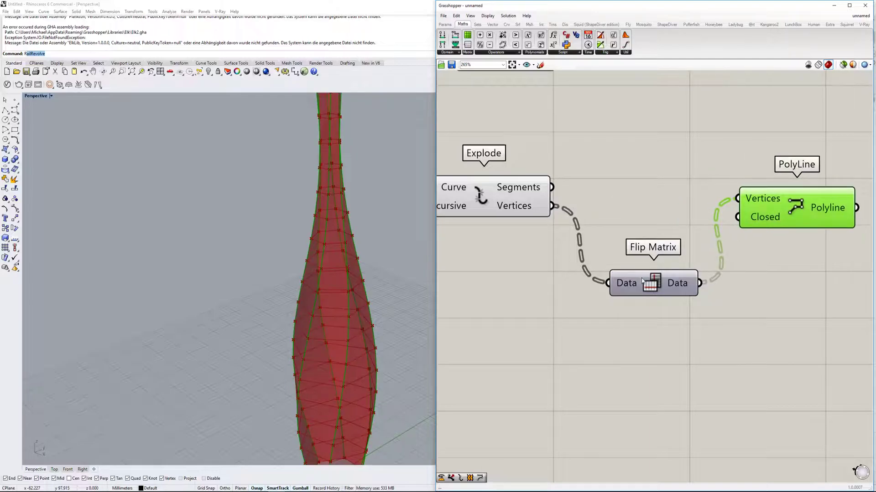
pyautogui.moveTo(643, 280); pyautogui.dragTo(644, 203)
pyautogui.moveTo(785, 208); pyautogui.dragTo(788, 216)
# Step: Examine how the polylines run vertically along the tower and review the component chain after Scale
pyautogui.scroll(-3, 363, 293)
pyautogui.moveTo(364, 293); pyautogui.dragTo(303, 212, button='right')
pyautogui.scroll(-6, 600, 269)
pyautogui.moveTo(524, 369)
pyautogui.mouseDown(button='right')
pyautogui.moveTo(678, 242)
pyautogui.moveTo(633, 293)
pyautogui.mouseUp(button='right')
pyautogui.scroll(3, 490, 301)
pyautogui.scroll(1, 492, 305)
pyautogui.moveTo(688, 259); pyautogui.dragTo(604, 273, button='right')
pyautogui.scroll(-2, 684, 311)
pyautogui.moveTo(766, 273); pyautogui.dragTo(654, 279, button='right')
pyautogui.scroll(2, 666, 250)
pyautogui.moveTo(711, 256); pyautogui.dragTo(674, 285, button='right')
pyautogui.scroll(-1, 665, 250)
pyautogui.scroll(-2, 670, 286)
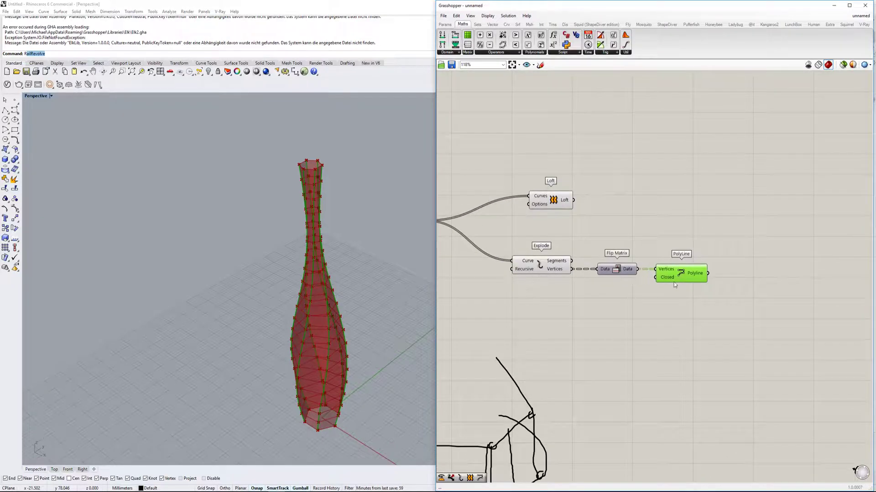
pyautogui.scroll(1, 553, 308)
pyautogui.scroll(3, 324, 328)
pyautogui.scroll(3, 324, 329)
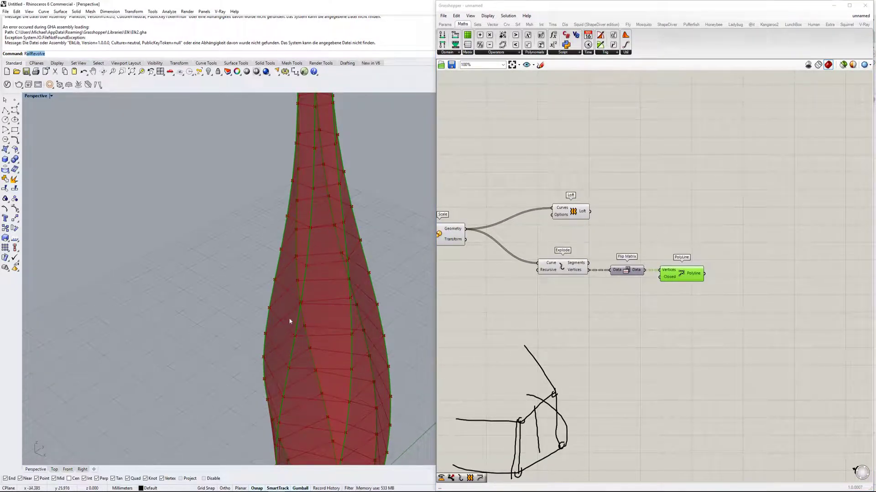
# Step: Add a Point On Curve component near the PolyLine component
pyautogui.moveTo(646, 282); pyautogui.dragTo(643, 285, button='right')
pyautogui.scroll(2, 688, 250)
pyautogui.scroll(-1, 729, 253)
pyautogui.doubleClick(728, 252)
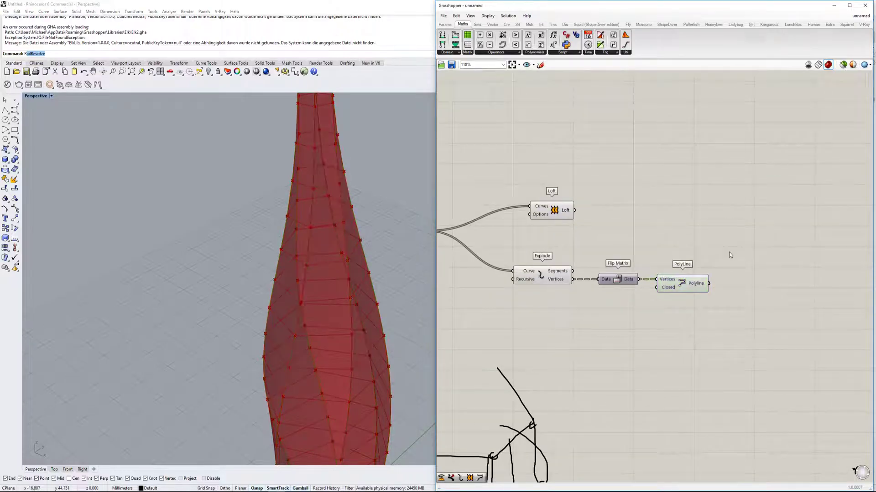
pyautogui.write('point c')
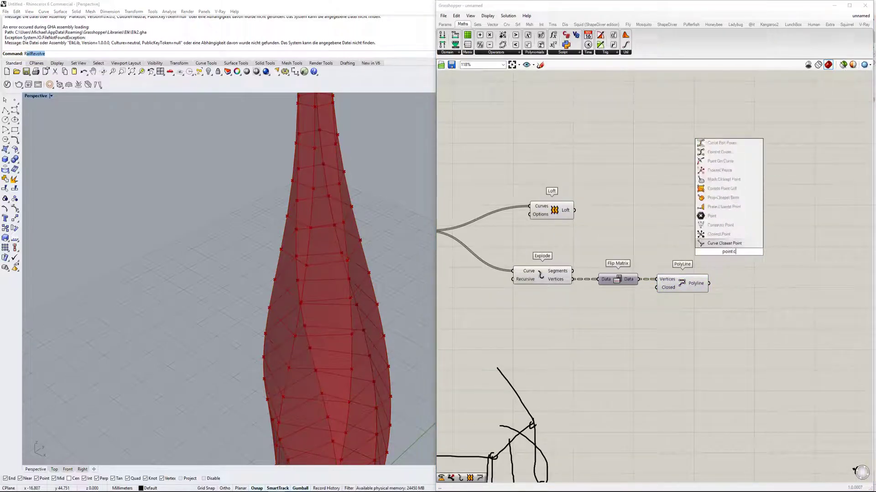
pyautogui.write('o')
pyautogui.press('BackSpace')
pyautogui.write('on curve')
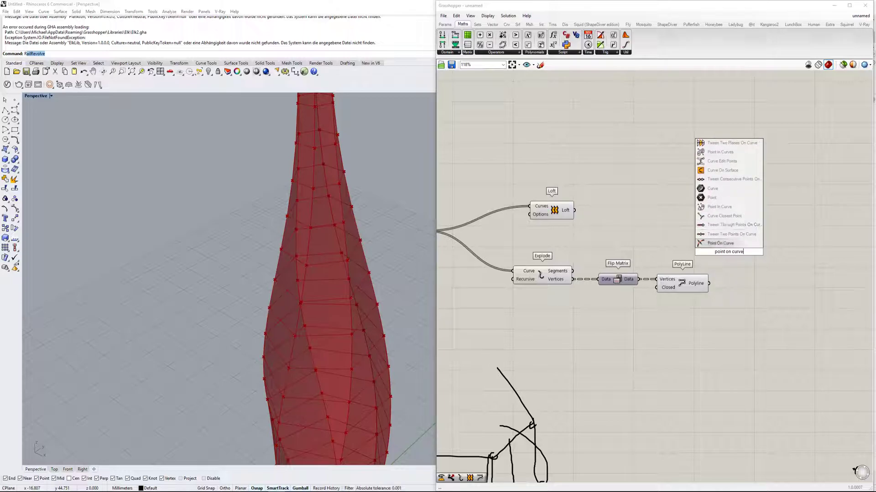
pyautogui.click(720, 244)
# Step: Look up where the Point On Curve component and its neighbouring components are located in the component palette
pyautogui.keyDown('ctrl'); pyautogui.keyDown('alt'); pyautogui.click(719, 253); pyautogui.keyUp('alt'); pyautogui.keyUp('ctrl')
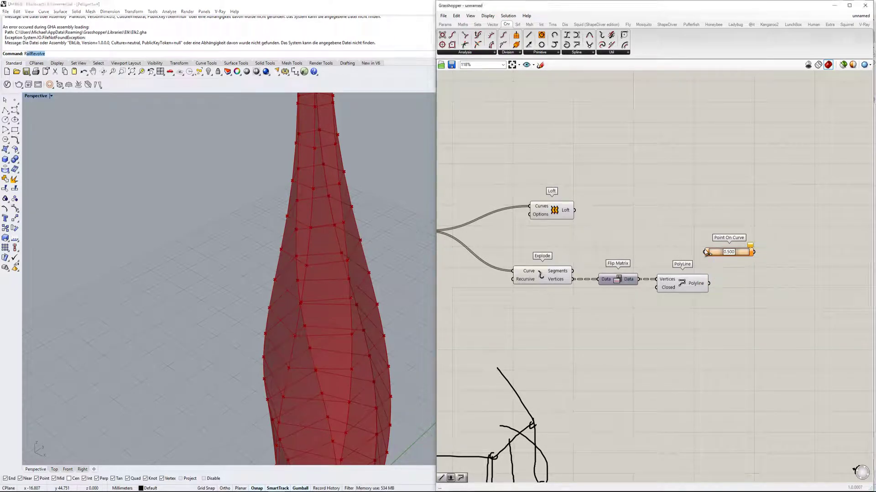
pyautogui.keyDown('ctrl'); pyautogui.keyDown('alt'); pyautogui.click(720, 253); pyautogui.keyUp('alt'); pyautogui.keyUp('ctrl')
pyautogui.keyDown('ctrl'); pyautogui.keyDown('alt'); pyautogui.click(684, 284); pyautogui.keyUp('alt'); pyautogui.keyUp('ctrl')
pyautogui.keyDown('ctrl'); pyautogui.keyDown('alt'); pyautogui.click(632, 280); pyautogui.keyUp('alt'); pyautogui.keyUp('ctrl')
pyautogui.keyDown('ctrl'); pyautogui.keyDown('alt'); pyautogui.click(548, 276); pyautogui.keyUp('alt'); pyautogui.keyUp('ctrl')
pyautogui.keyDown('ctrl'); pyautogui.keyDown('alt'); pyautogui.click(693, 282); pyautogui.keyUp('alt'); pyautogui.keyUp('ctrl')
pyautogui.keyDown('ctrl'); pyautogui.keyDown('alt'); pyautogui.click(712, 254); pyautogui.keyUp('alt'); pyautogui.keyUp('ctrl')
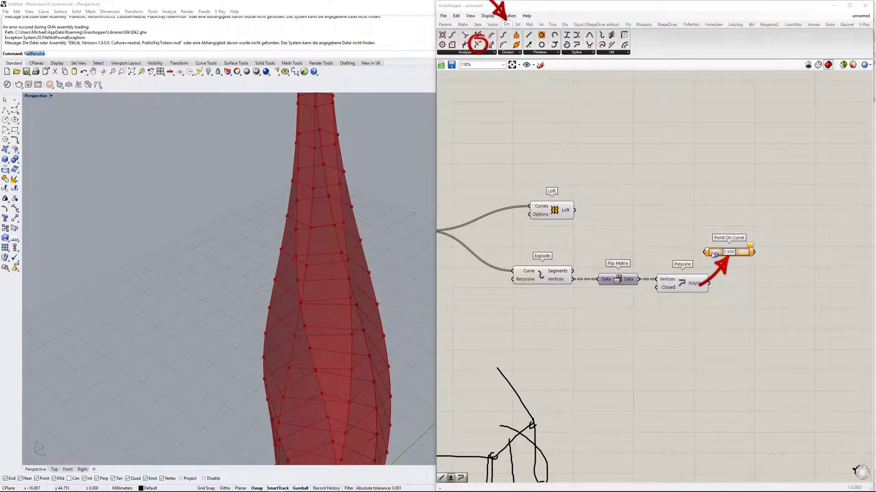
# Step: Place Point On Curve above Flip Matrix, wire Explode's Segments into it, and set its parameter to 1/2 (mid)
pyautogui.moveTo(704, 252); pyautogui.dragTo(606, 254)
pyautogui.click(550, 270)
pyautogui.moveTo(576, 252); pyautogui.dragTo(635, 271, button='right')
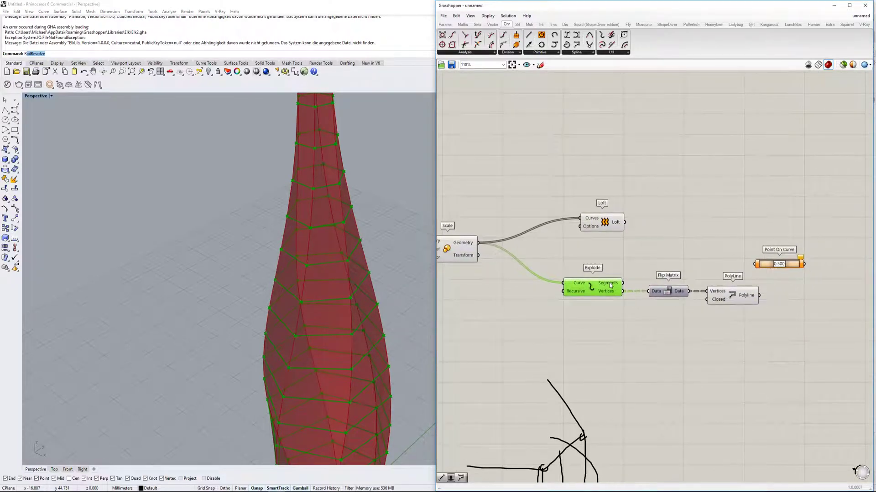
pyautogui.moveTo(622, 284); pyautogui.dragTo(742, 261)
pyautogui.scroll(3, 372, 264)
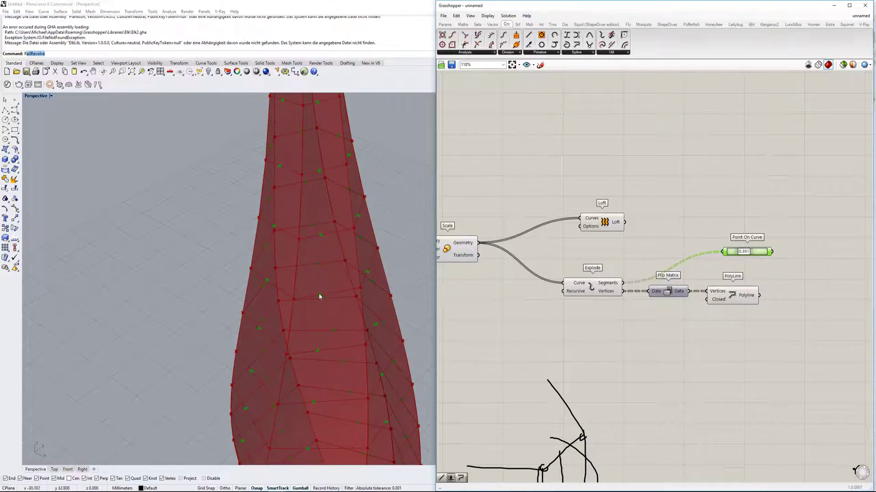
pyautogui.scroll(2, 683, 284)
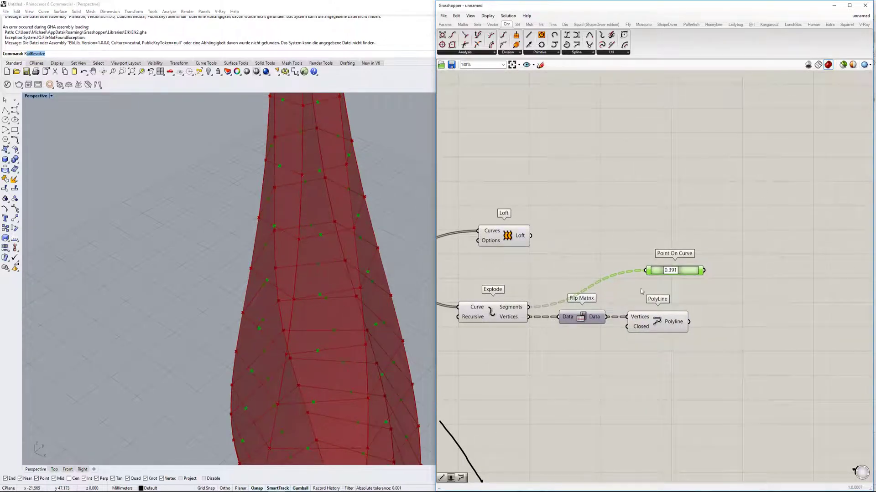
pyautogui.rightClick(671, 269)
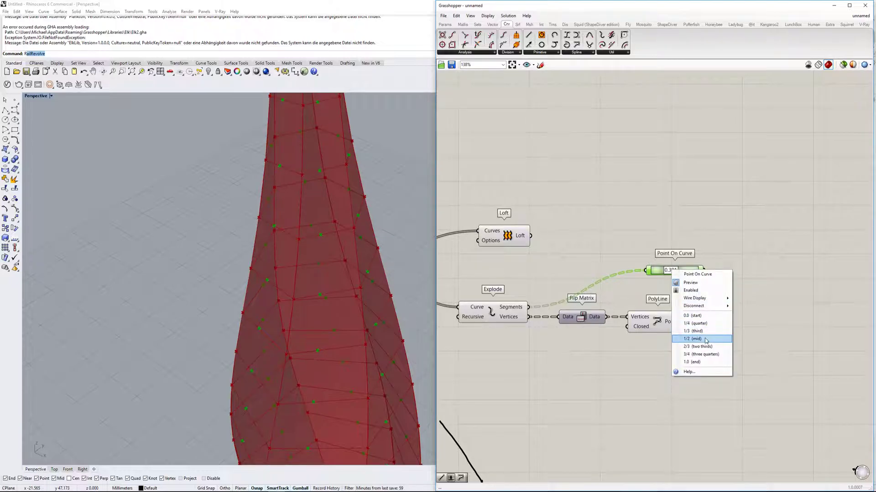
pyautogui.click(704, 339)
# Step: Duplicate the PolyLine component, place the copy after Point On Curve, and wire the points into its Vertices input
pyautogui.moveTo(716, 305); pyautogui.dragTo(671, 294, button='right')
pyautogui.doubleClick(709, 278)
pyautogui.click(670, 302)
pyautogui.click(615, 310)
pyautogui.hotkey('ctrl', 'c')
pyautogui.hotkey('ctrl', 'v')
pyautogui.moveTo(619, 322); pyautogui.dragTo(734, 257)
pyautogui.moveTo(659, 259); pyautogui.dragTo(736, 264)
# Step: Insert a second Flip Matrix component between Point On Curve and the copied PolyLine
pyautogui.doubleClick(711, 239)
pyautogui.write('flip')
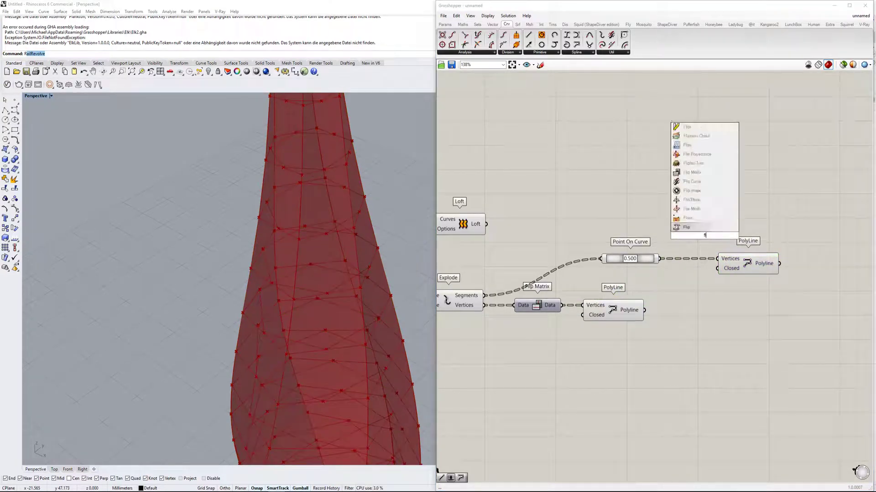
pyautogui.press('Up')
pyautogui.press('Up')
pyautogui.press('Return')
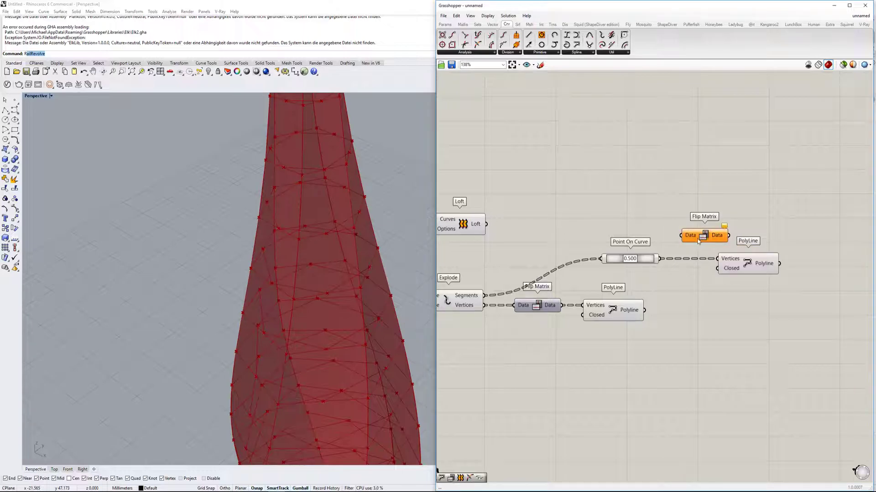
pyautogui.moveTo(687, 242); pyautogui.dragTo(687, 241)
pyautogui.moveTo(744, 264); pyautogui.dragTo(791, 266)
pyautogui.moveTo(698, 236); pyautogui.dragTo(700, 259)
pyautogui.moveTo(770, 263); pyautogui.dragTo(769, 262)
pyautogui.click(778, 264)
pyautogui.click(794, 221)
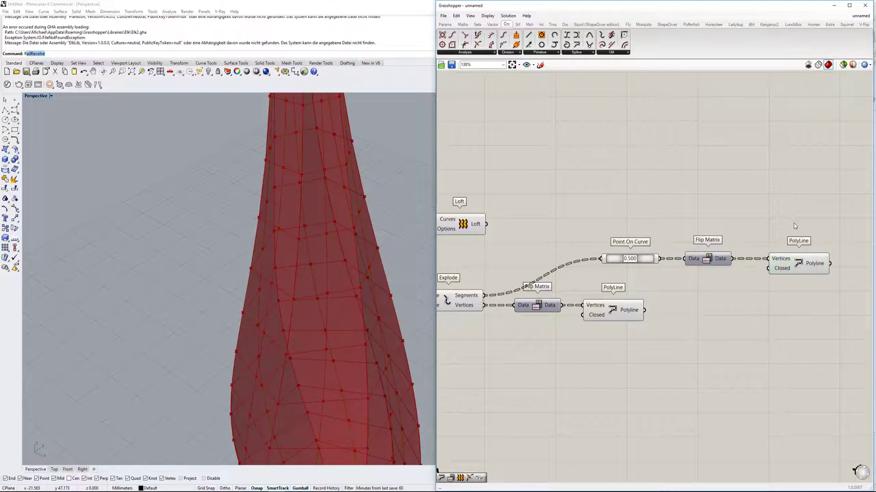
# Step: Turn off the viewport preview of the Scale and Explode components
pyautogui.scroll(-3, 784, 254)
pyautogui.scroll(2, 709, 256)
pyautogui.scroll(-3, 709, 258)
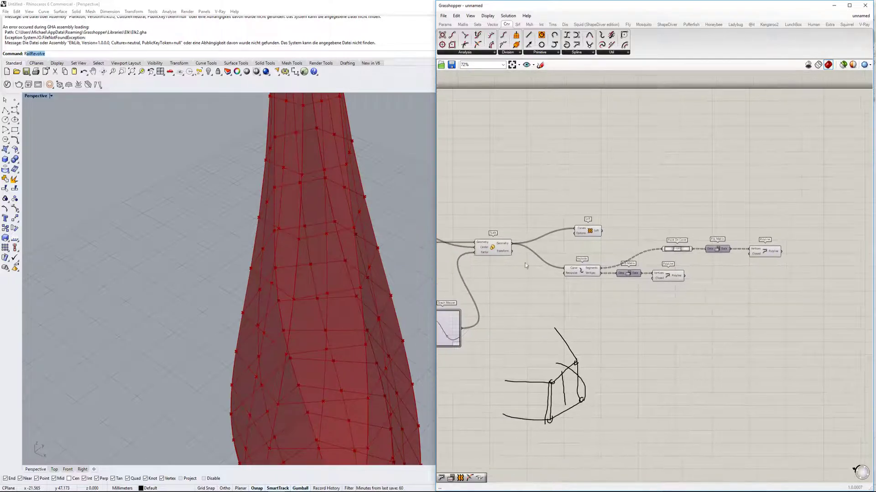
pyautogui.scroll(-4, 324, 267)
pyautogui.scroll(2, 581, 290)
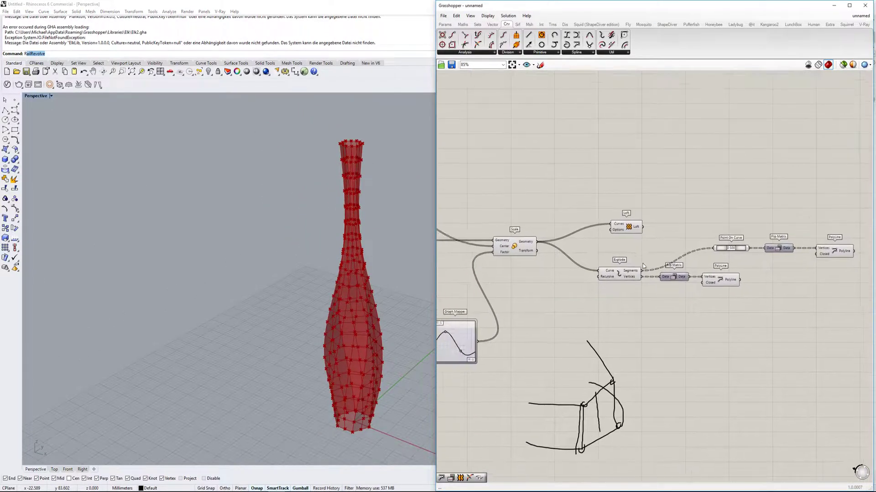
pyautogui.click(641, 271)
pyautogui.keyDown('shift'); pyautogui.click(548, 243); pyautogui.keyUp('shift')
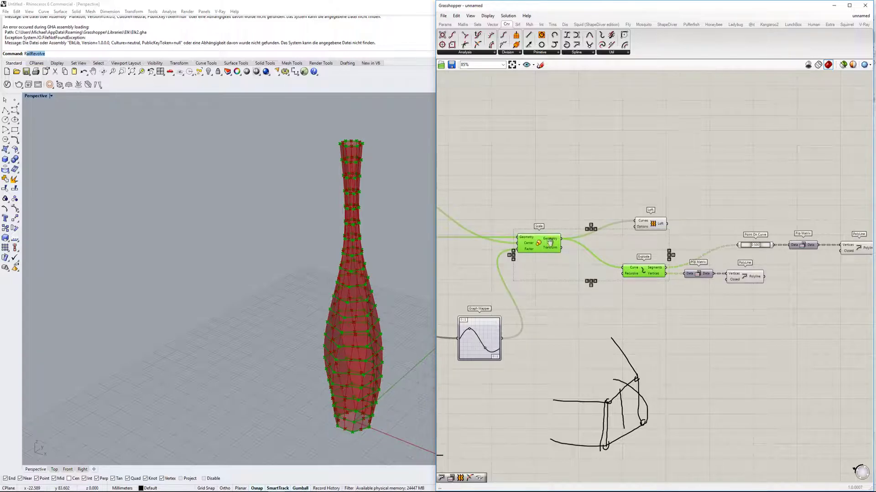
pyautogui.moveTo(546, 242); pyautogui.dragTo(605, 244, button='right')
pyautogui.middleClick(603, 244)
pyautogui.click(626, 223)
# Step: Turn off the viewport preview of the Point On Curve component
pyautogui.scroll(-3, 625, 222)
pyautogui.moveTo(551, 230); pyautogui.dragTo(663, 236, button='right')
pyautogui.moveTo(860, 250); pyautogui.dragTo(675, 243, button='right')
pyautogui.scroll(5, 675, 242)
pyautogui.click(627, 265)
pyautogui.click(652, 221)
pyautogui.middleClick(645, 215)
pyautogui.scroll(3, 413, 253)
pyautogui.click(707, 222)
pyautogui.click(785, 225)
# Step: Move the lower PolyLine directly beneath the upper PolyLine and inspect the tower's lines from below
pyautogui.moveTo(620, 270); pyautogui.dragTo(788, 270)
pyautogui.moveTo(795, 291); pyautogui.dragTo(686, 301, button='right')
pyautogui.doubleClick(761, 294)
pyautogui.moveTo(270, 301); pyautogui.dragTo(292, 348, button='right')
pyautogui.scroll(4, 306, 345)
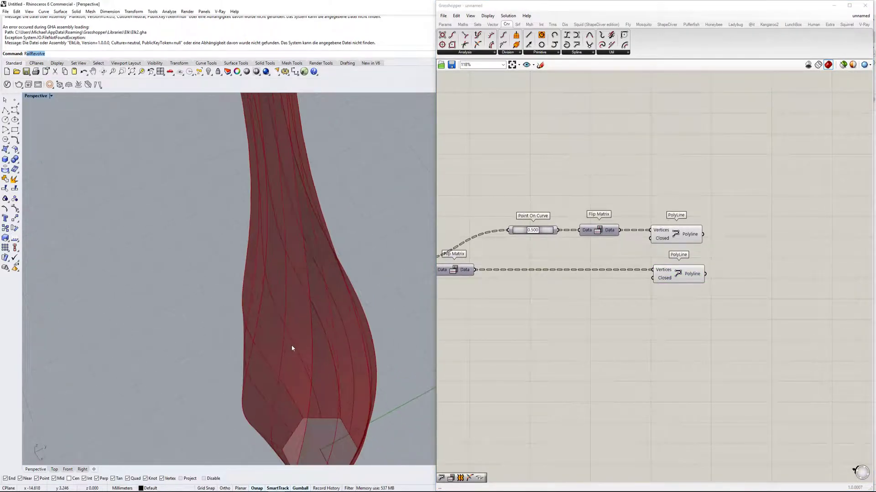
pyautogui.doubleClick(726, 257)
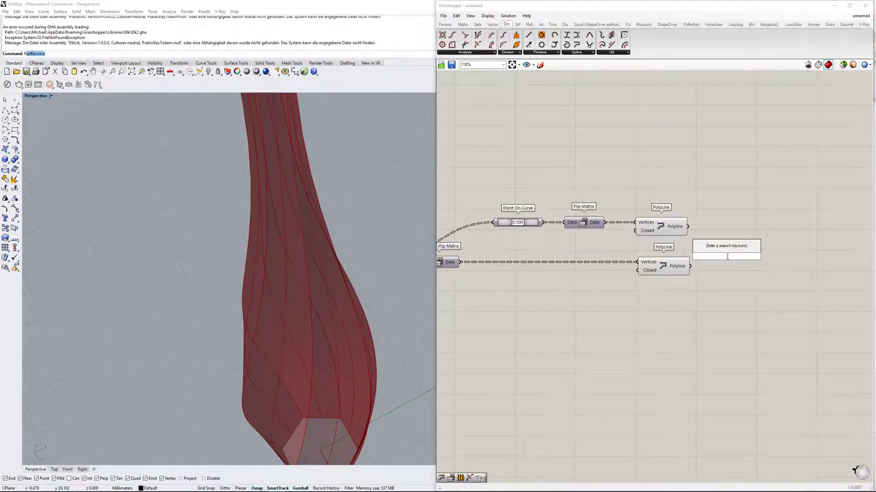
pyautogui.write('pipe')
pyautogui.press('Escape')
# Step: Add a Pipe component and wire the lower PolyLine's output into its Curve input
pyautogui.moveTo(315, 286); pyautogui.dragTo(320, 296, button='right')
pyautogui.scroll(-2, 621, 285)
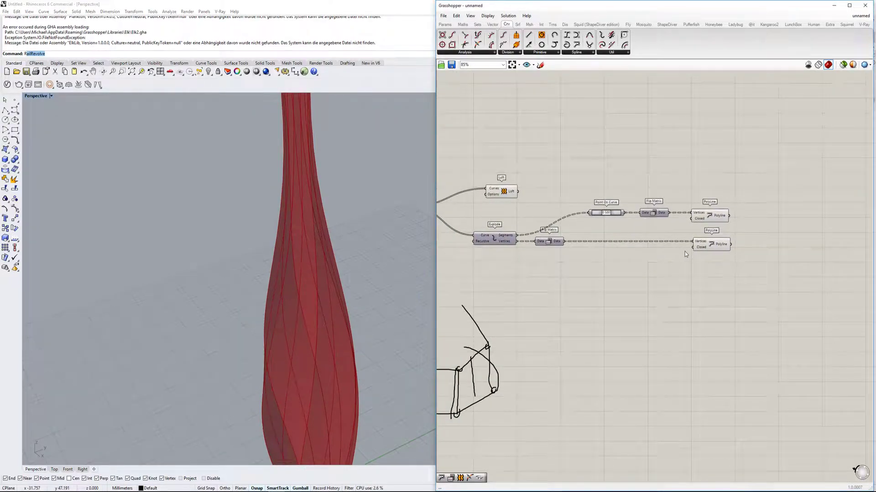
pyautogui.scroll(3, 664, 247)
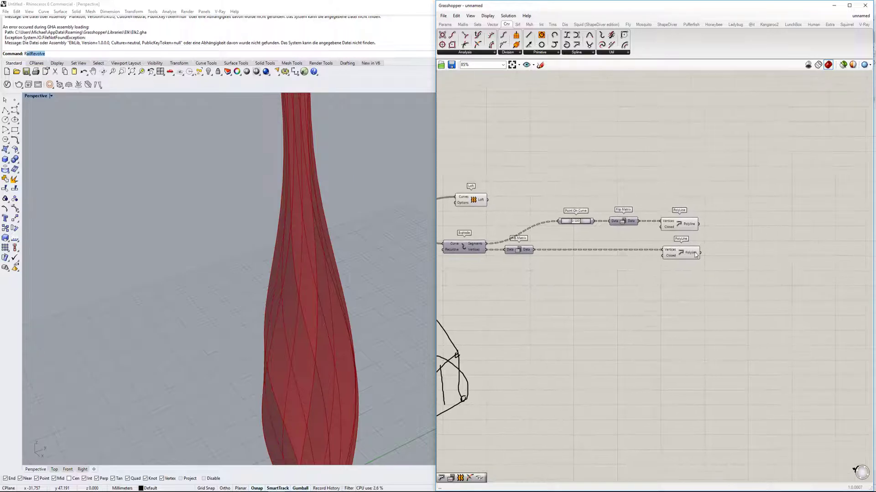
pyautogui.doubleClick(719, 257)
pyautogui.write('pipe')
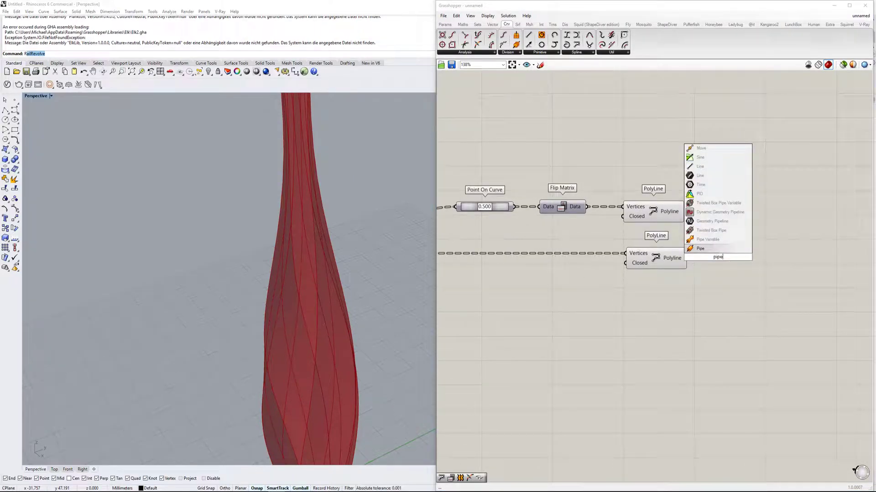
pyautogui.press('Return')
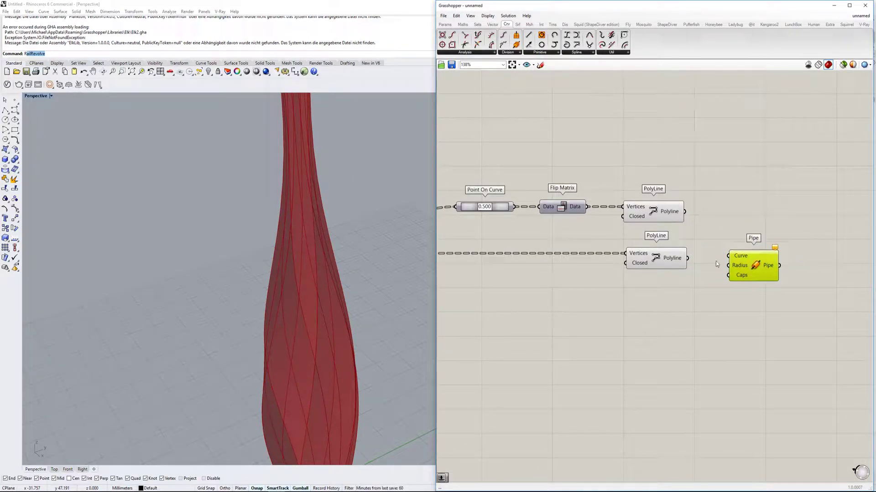
pyautogui.moveTo(756, 263); pyautogui.dragTo(757, 268)
pyautogui.moveTo(687, 262); pyautogui.dragTo(768, 269)
# Step: Add a number slider starting at 1.00, wire it into Pipe's Radius, set it to 0.10, and place it beside Pipe
pyautogui.doubleClick(671, 310)
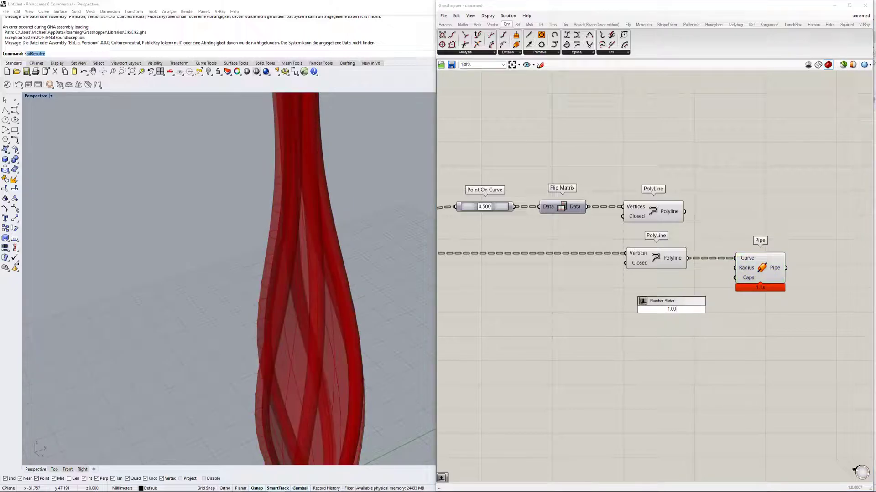
pyautogui.write('1.00')
pyautogui.press('Return')
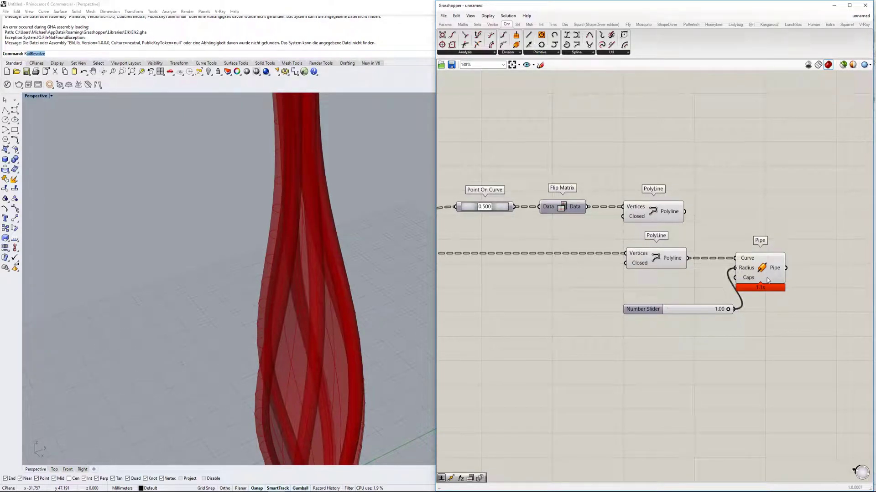
pyautogui.doubleClick(688, 311)
pyautogui.write('0.')
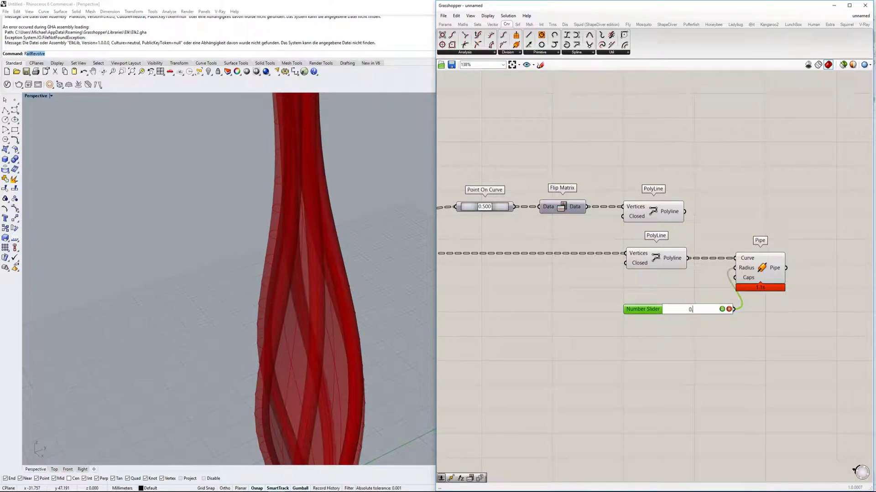
pyautogui.press('Return')
pyautogui.moveTo(645, 310); pyautogui.dragTo(620, 283)
# Step: Also wire the upper PolyLine's output into Pipe's Curve input, keeping the existing connection
pyautogui.click(788, 278)
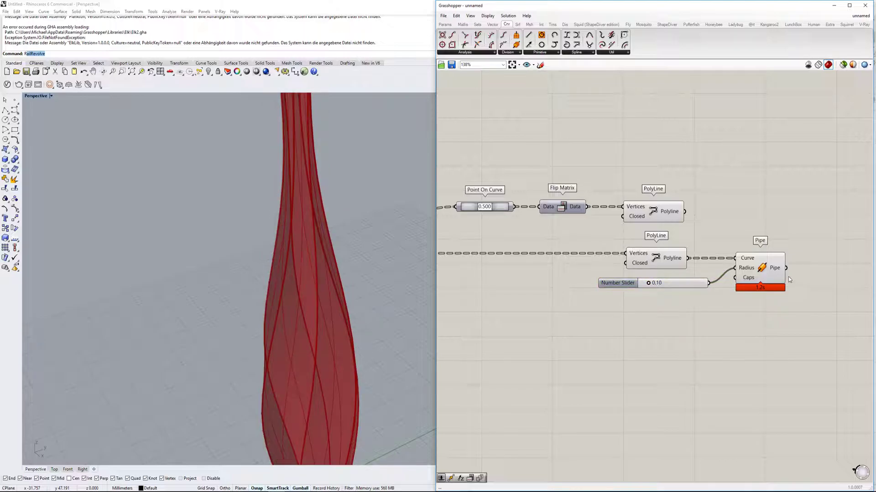
pyautogui.moveTo(789, 279); pyautogui.dragTo(690, 225)
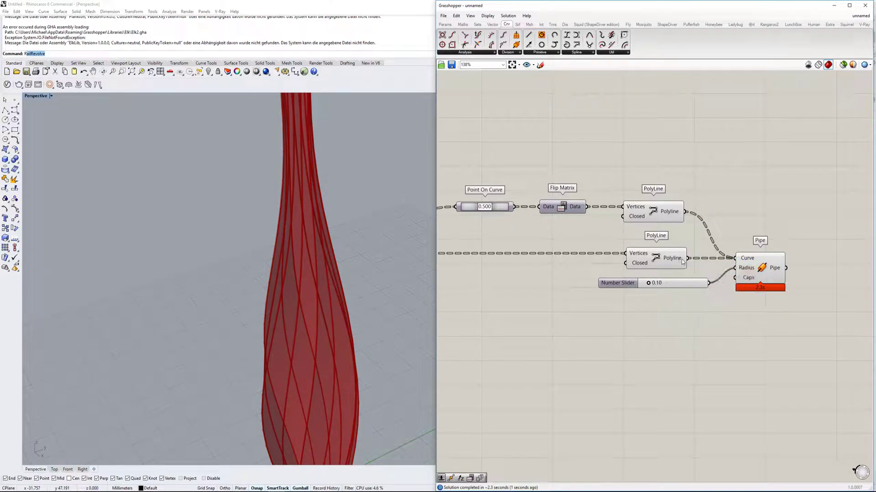
pyautogui.moveTo(367, 338); pyautogui.dragTo(382, 269, button='right')
# Step: Move Pipe further along and insert a Data Dam between both PolyLine outputs and Pipe's Curve input
pyautogui.moveTo(612, 276); pyautogui.dragTo(564, 280, button='right')
pyautogui.scroll(-1, 669, 270)
pyautogui.moveTo(709, 272); pyautogui.dragTo(778, 272)
pyautogui.doubleClick(756, 247)
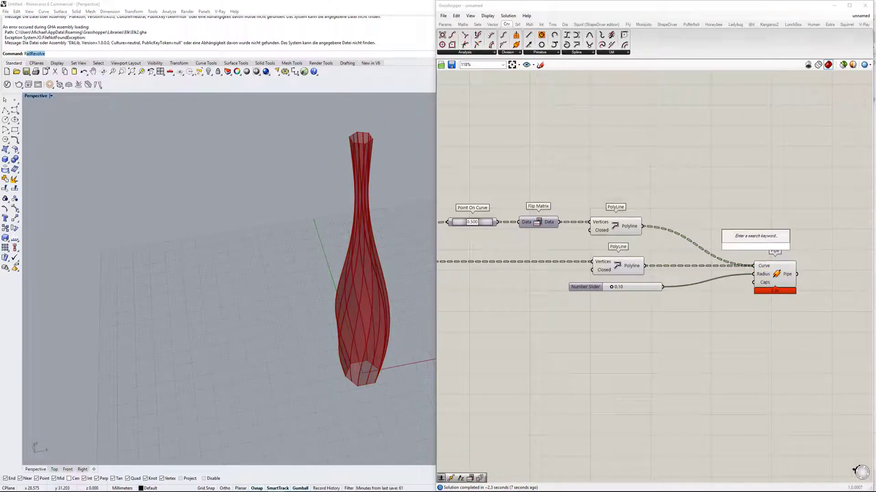
pyautogui.write('data')
pyautogui.press('Up')
pyautogui.press('Up')
pyautogui.press('Up')
pyautogui.press('Return')
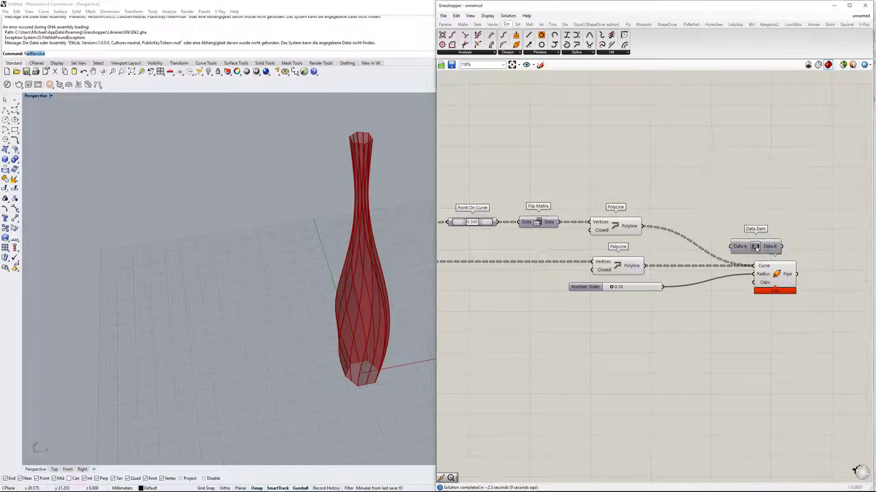
pyautogui.keyDown('ctrl'); pyautogui.keyDown('shift'); pyautogui.moveTo(753, 266); pyautogui.dragTo(723, 270); pyautogui.keyUp('shift'); pyautogui.keyUp('ctrl')
pyautogui.click(734, 264)
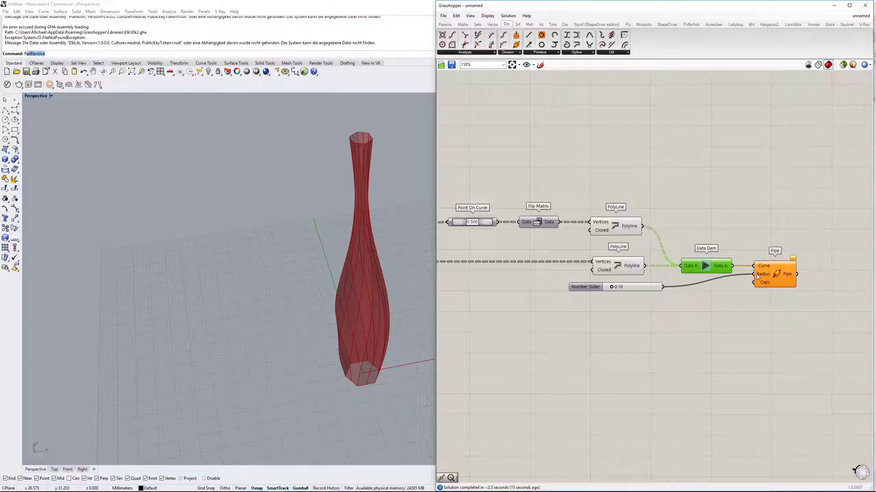
# Step: Reshape the Graph Mapper curve by moving its handles to give the tower a gentler scaling profile
pyautogui.scroll(5, 779, 286)
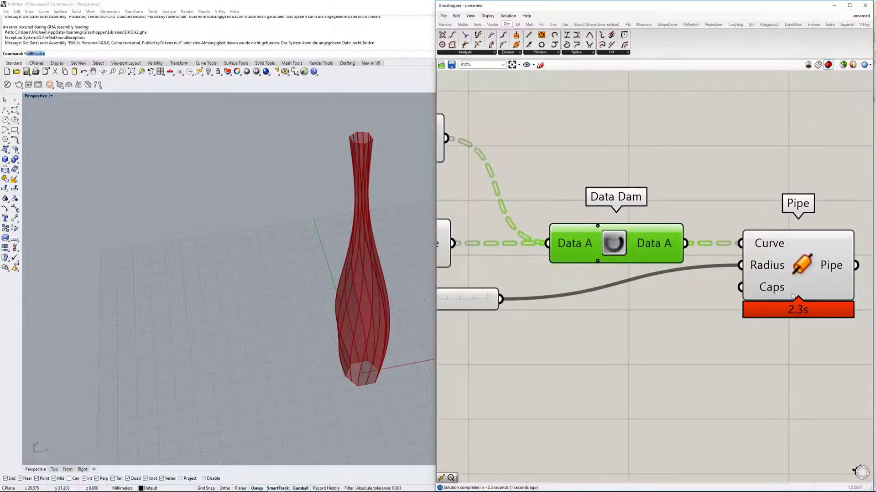
pyautogui.scroll(-5, 788, 305)
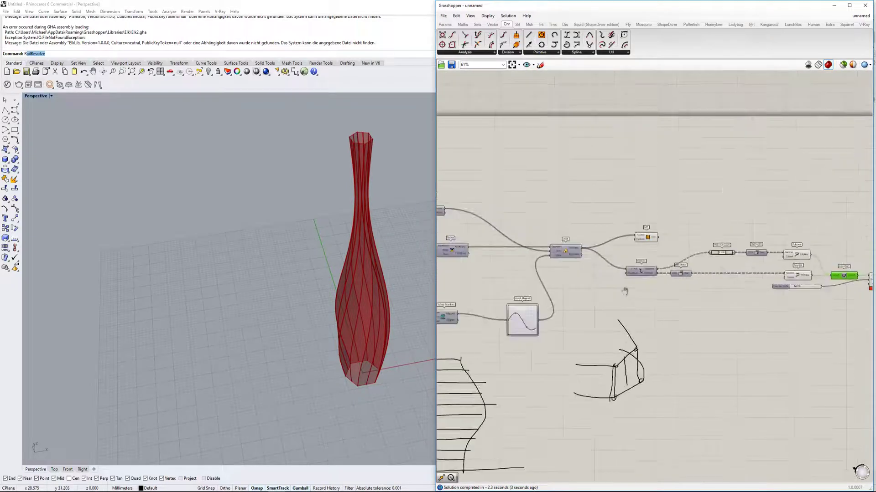
pyautogui.scroll(5, 674, 327)
pyautogui.moveTo(673, 352); pyautogui.dragTo(690, 355)
pyautogui.moveTo(628, 290)
pyautogui.mouseDown()
pyautogui.moveTo(648, 289)
pyautogui.moveTo(622, 299)
pyautogui.mouseUp()
pyautogui.moveTo(690, 354); pyautogui.dragTo(690, 340)
# Step: Release the updated polylines through the Data Dam and select Pipe to highlight its geometry
pyautogui.scroll(-5, 690, 336)
pyautogui.moveTo(803, 281); pyautogui.dragTo(532, 279, button='right')
pyautogui.moveTo(784, 257); pyautogui.dragTo(588, 270, button='right')
pyautogui.scroll(4, 778, 259)
pyautogui.click(689, 272)
pyautogui.scroll(-3, 694, 304)
pyautogui.scroll(3, 730, 282)
pyautogui.click(755, 280)
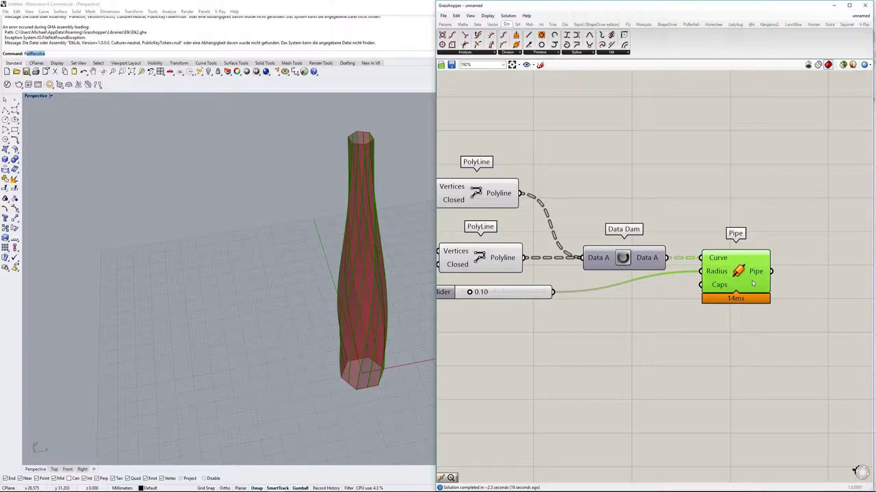
# Step: Set the number slider feeding Pipe's Radius to 0.17
pyautogui.scroll(-1, 666, 280)
pyautogui.moveTo(665, 280); pyautogui.dragTo(734, 268, button='right')
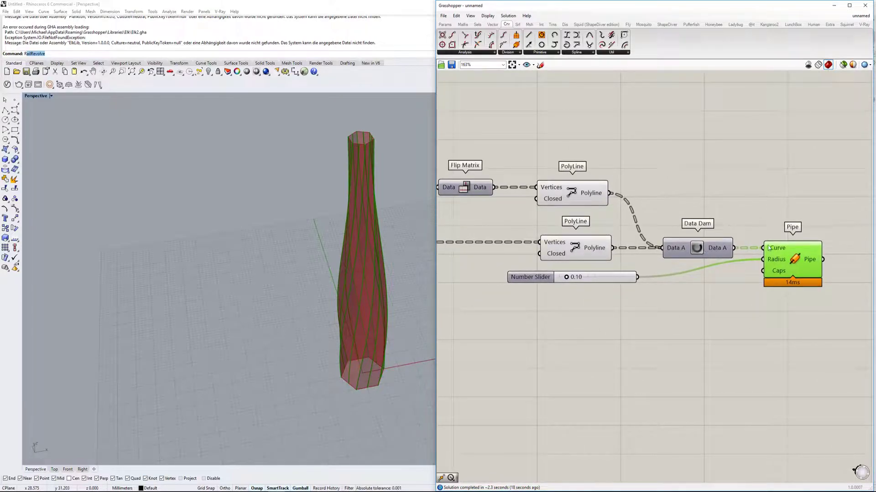
pyautogui.moveTo(771, 247)
pyautogui.scroll(-2, 770, 247)
pyautogui.scroll(4, 640, 258)
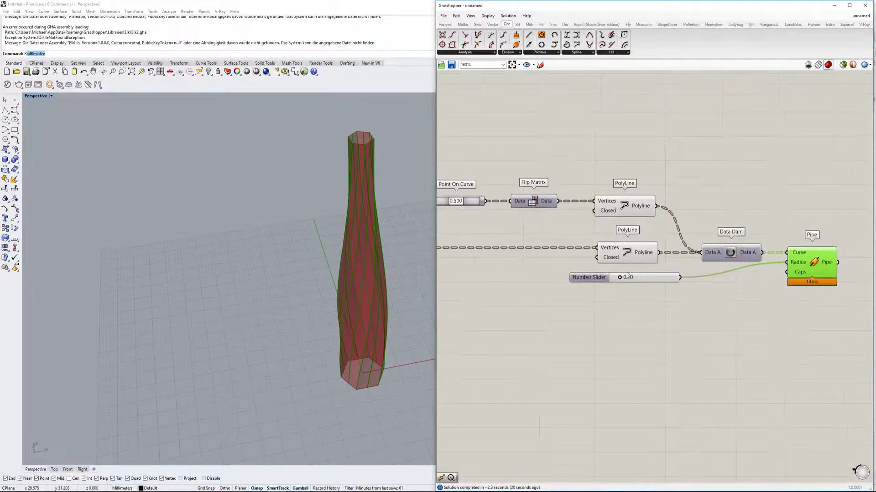
pyautogui.moveTo(620, 280); pyautogui.dragTo(621, 283)
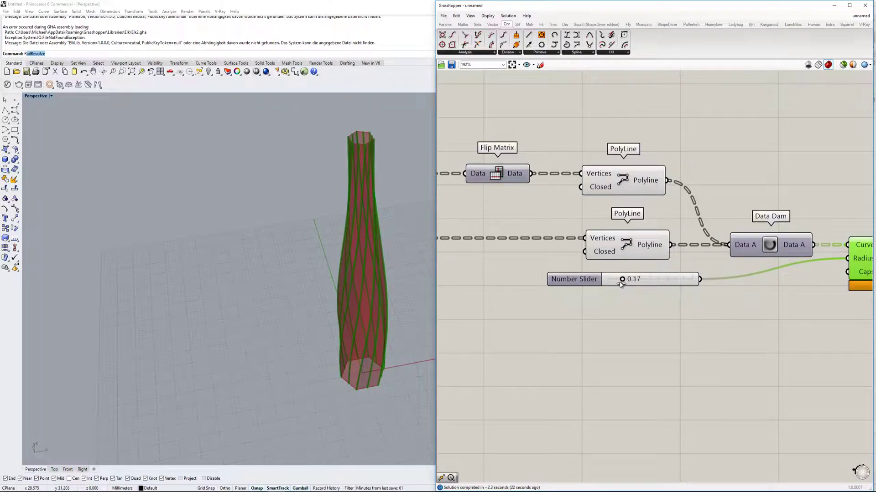
# Step: Examine the thicker pipes around the tower from several angles and close up
pyautogui.moveTo(367, 243); pyautogui.dragTo(395, 306, button='right')
pyautogui.scroll(5, 379, 254)
pyautogui.scroll(-4, 385, 254)
pyautogui.scroll(-3, 663, 230)
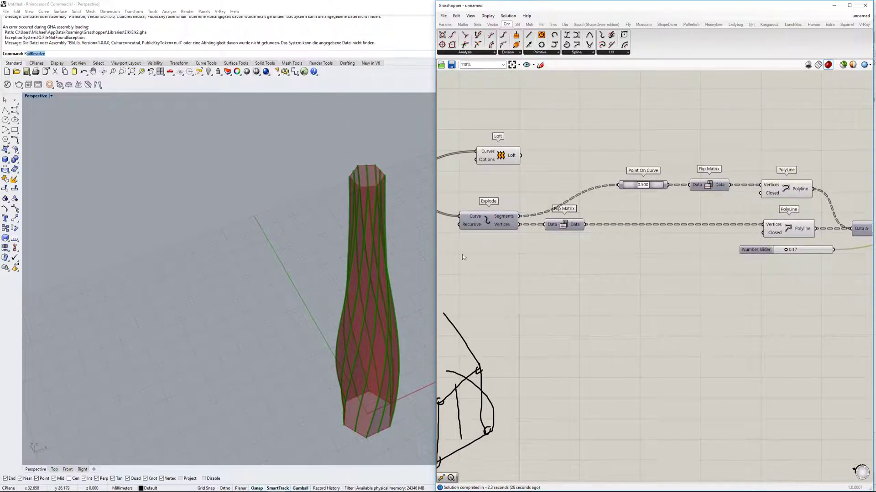
pyautogui.scroll(3, 368, 266)
pyautogui.scroll(-3, 360, 258)
pyautogui.moveTo(373, 242)
pyautogui.mouseDown(button='right')
pyautogui.moveTo(360, 258)
pyautogui.moveTo(362, 303)
pyautogui.moveTo(375, 243)
pyautogui.mouseUp(button='right')
pyautogui.scroll(-3, 375, 242)
pyautogui.keyDown('shift'); pyautogui.moveTo(374, 243); pyautogui.dragTo(383, 240, button='right'); pyautogui.keyUp('shift')
pyautogui.moveTo(441, 255); pyautogui.dragTo(492, 253, button='right')
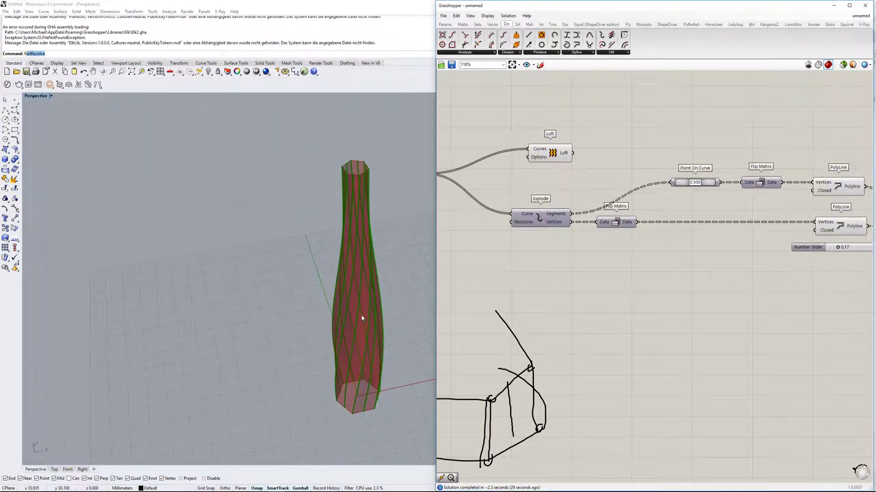
pyautogui.scroll(5, 372, 312)
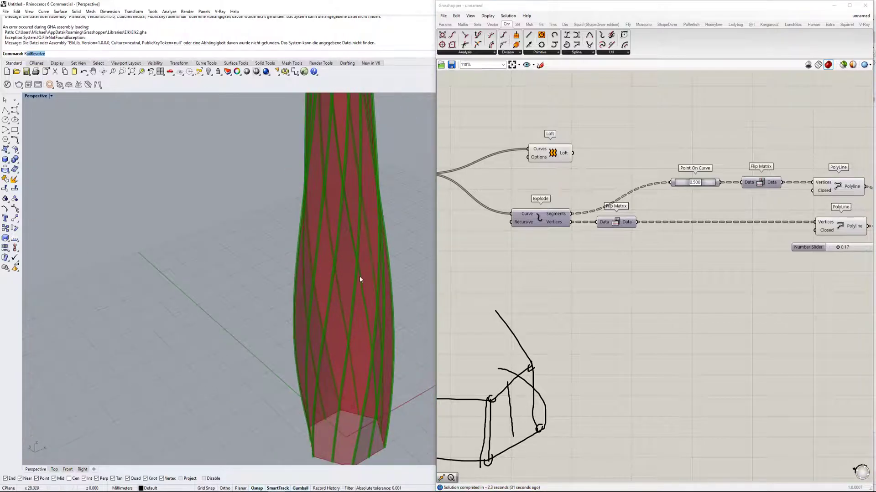
pyautogui.scroll(2, 568, 199)
# Step: Move the Loft component to the end of the definition, above Pipe
pyautogui.moveTo(604, 219); pyautogui.dragTo(818, 178)
pyautogui.scroll(-5, 597, 181)
pyautogui.moveTo(747, 178); pyautogui.dragTo(562, 196, button='right')
pyautogui.scroll(3, 659, 230)
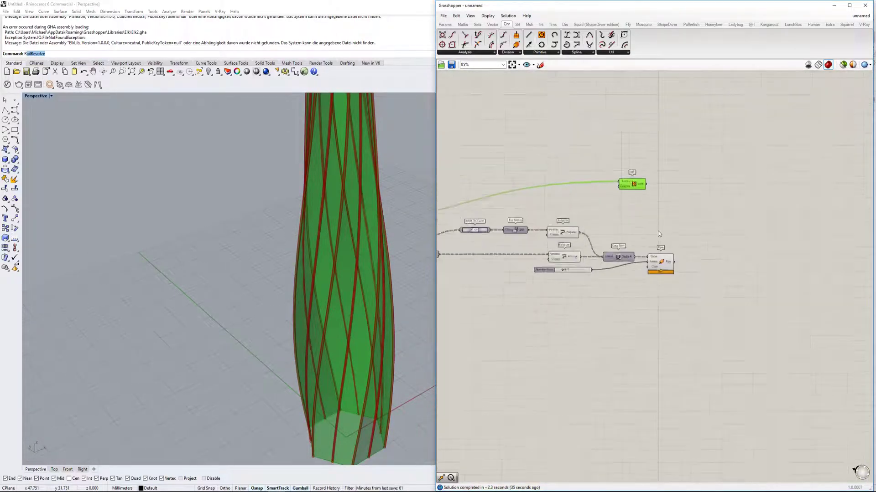
pyautogui.click(661, 268)
pyautogui.moveTo(615, 165); pyautogui.dragTo(663, 165)
pyautogui.click(663, 268)
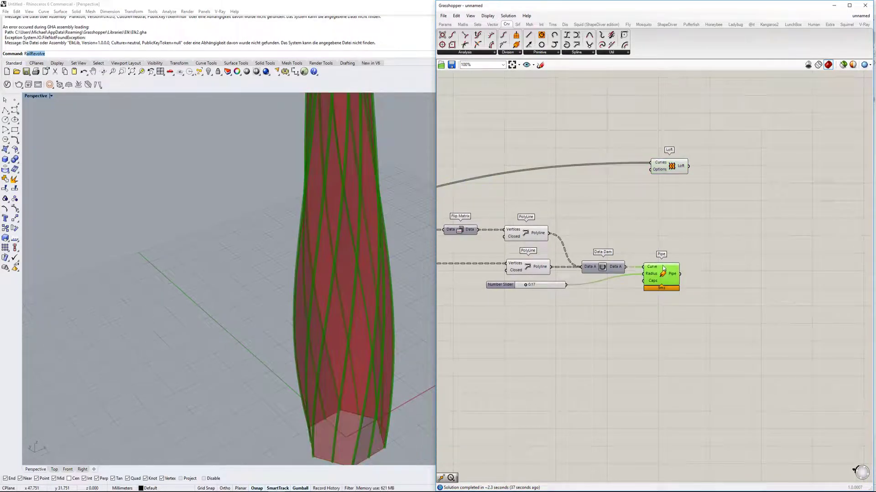
pyautogui.moveTo(679, 227); pyautogui.dragTo(679, 242, button='right')
# Step: Turn off the preview of the Loft component
pyautogui.click(670, 181)
pyautogui.middleClick(668, 181)
pyautogui.click(702, 165)
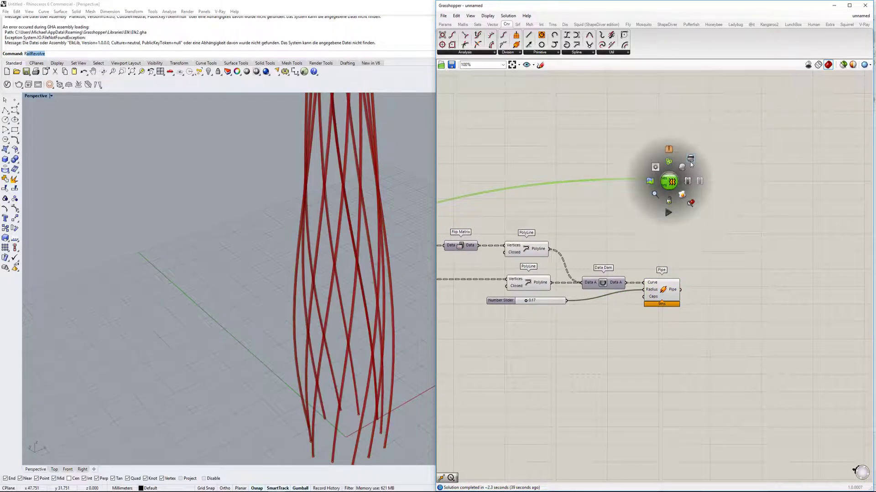
# Step: Turn on the preview of the Scale component so the floor polygons are drawn
pyautogui.scroll(-3, 694, 169)
pyautogui.moveTo(667, 173); pyautogui.dragTo(717, 175, button='right')
pyautogui.scroll(-3, 658, 192)
pyautogui.moveTo(547, 193); pyautogui.dragTo(592, 201, button='right')
pyautogui.scroll(4, 592, 202)
pyautogui.moveTo(495, 205); pyautogui.dragTo(573, 220, button='right')
pyautogui.scroll(3, 573, 220)
pyautogui.click(569, 222)
pyautogui.rightClick(569, 222)
pyautogui.click(587, 233)
# Step: Add a Boundary Surfaces component, wire Scale's Geometry output into its Edges input, and place it below Loft
pyautogui.moveTo(628, 164); pyautogui.dragTo(610, 188, button='right')
pyautogui.doubleClick(610, 188)
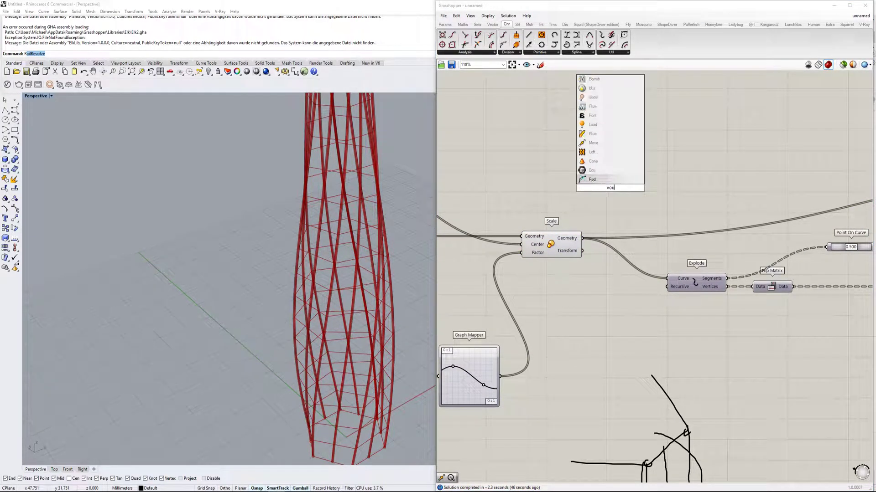
pyautogui.write('bound')
pyautogui.press('Return')
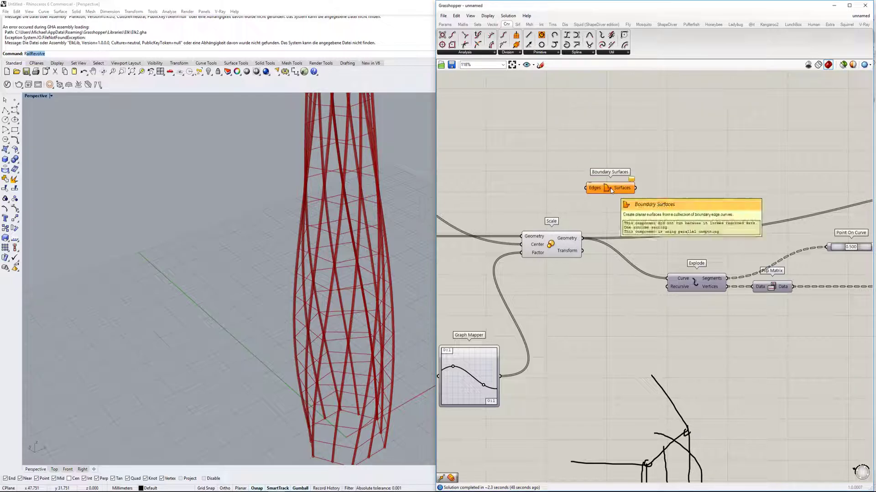
pyautogui.moveTo(585, 206); pyautogui.dragTo(725, 202)
pyautogui.scroll(-6, 604, 190)
pyautogui.scroll(4, 693, 196)
# Step: Add an Offset Surface component and place it beyond Boundary Surfaces
pyautogui.scroll(3, 726, 202)
pyautogui.scroll(6, 328, 250)
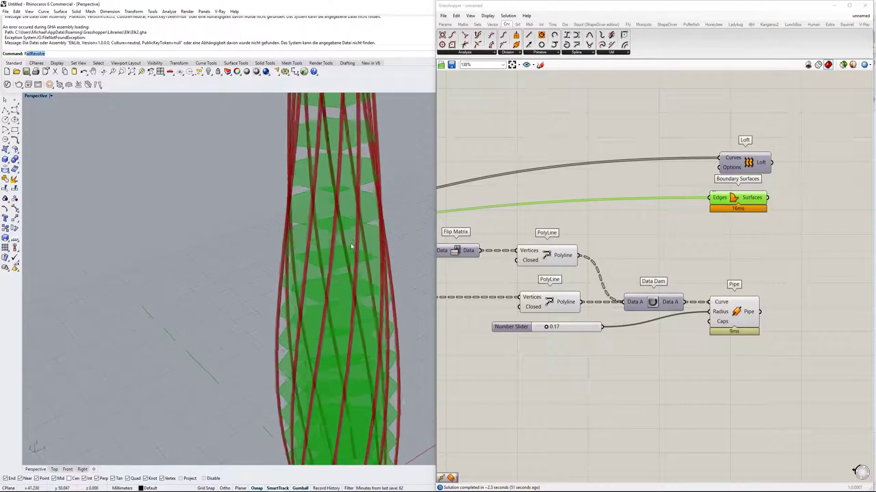
pyautogui.moveTo(241, 233); pyautogui.dragTo(274, 240, button='right')
pyautogui.scroll(4, 242, 200)
pyautogui.moveTo(242, 199); pyautogui.dragTo(255, 214, button='right')
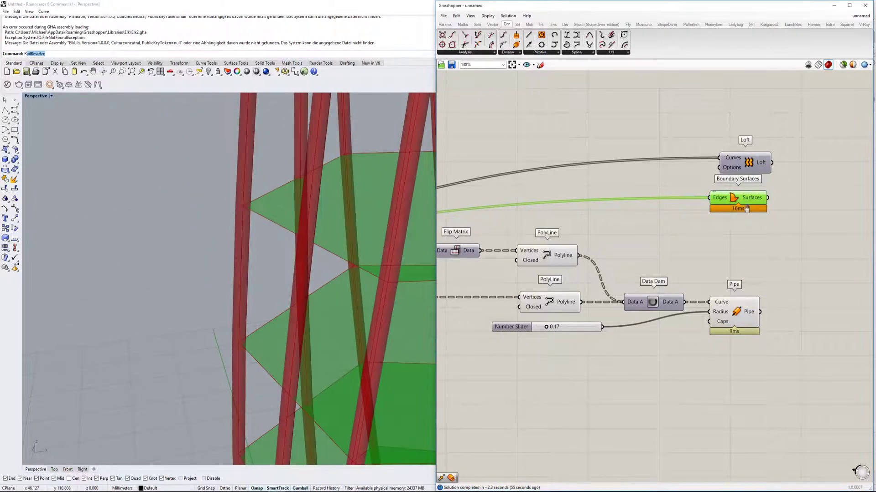
pyautogui.scroll(3, 737, 238)
pyautogui.doubleClick(737, 238)
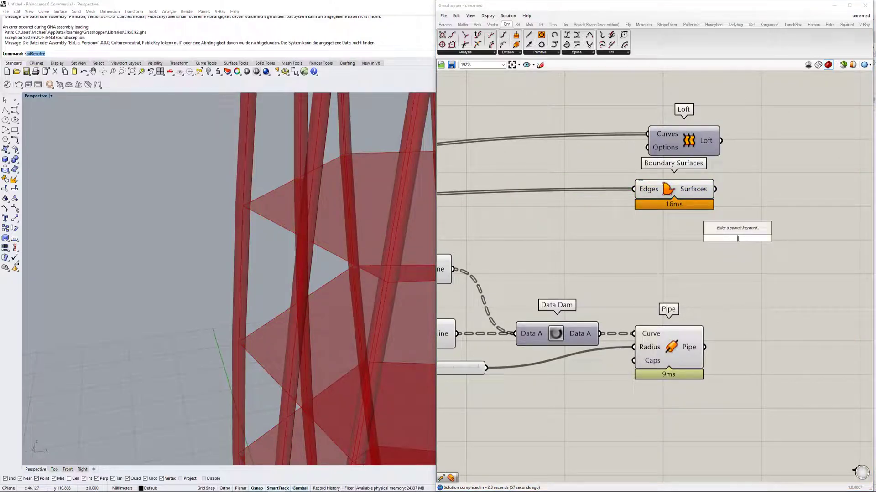
pyautogui.write('offset')
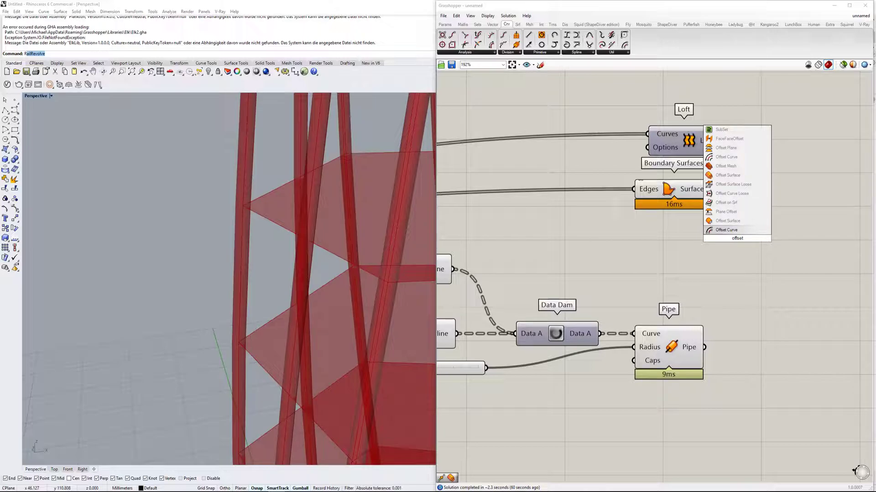
pyautogui.click(727, 220)
pyautogui.moveTo(735, 237); pyautogui.dragTo(789, 219)
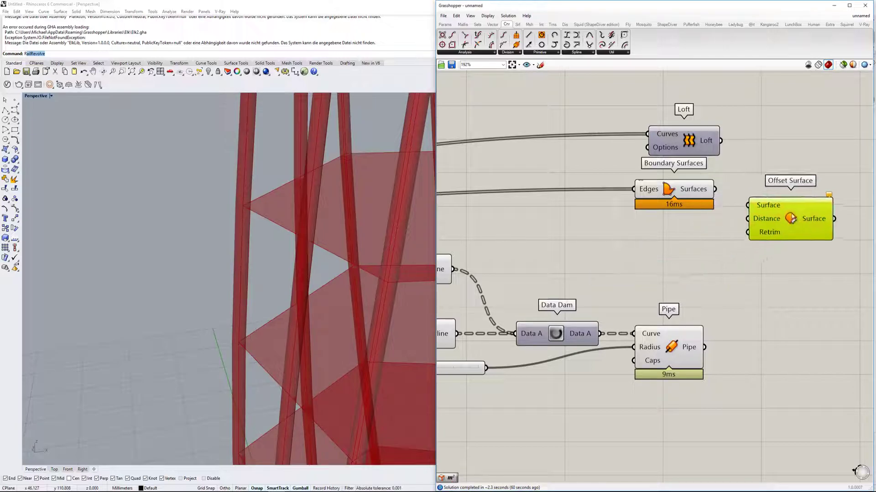
# Step: Wire Boundary Surfaces' output into Offset Surface's Surface input and the 0.17 slider into its Distance input
pyautogui.click(672, 197)
pyautogui.moveTo(673, 197); pyautogui.dragTo(748, 205)
pyautogui.click(764, 227)
pyautogui.scroll(-2, 714, 270)
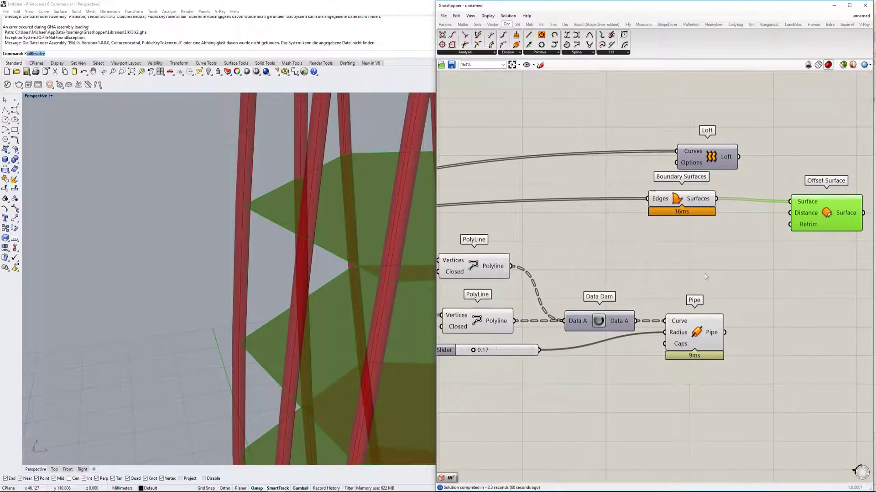
pyautogui.moveTo(790, 216); pyautogui.dragTo(791, 214)
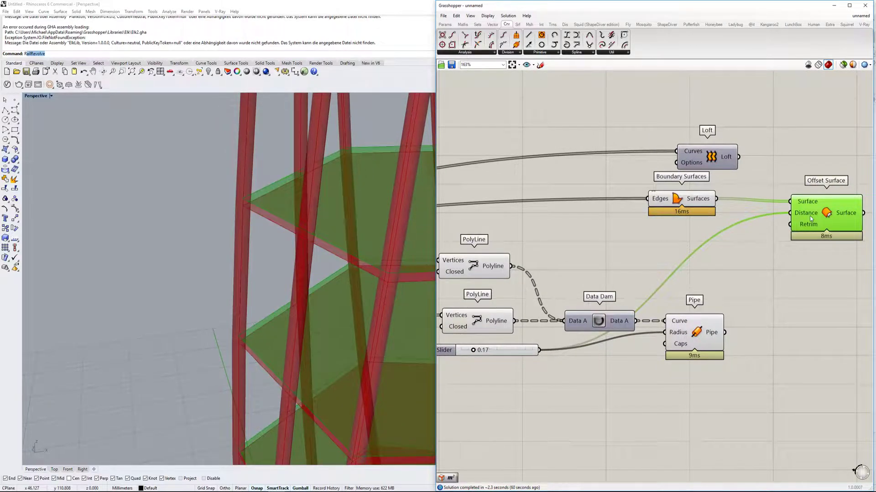
pyautogui.scroll(-2, 679, 226)
pyautogui.scroll(2, 705, 272)
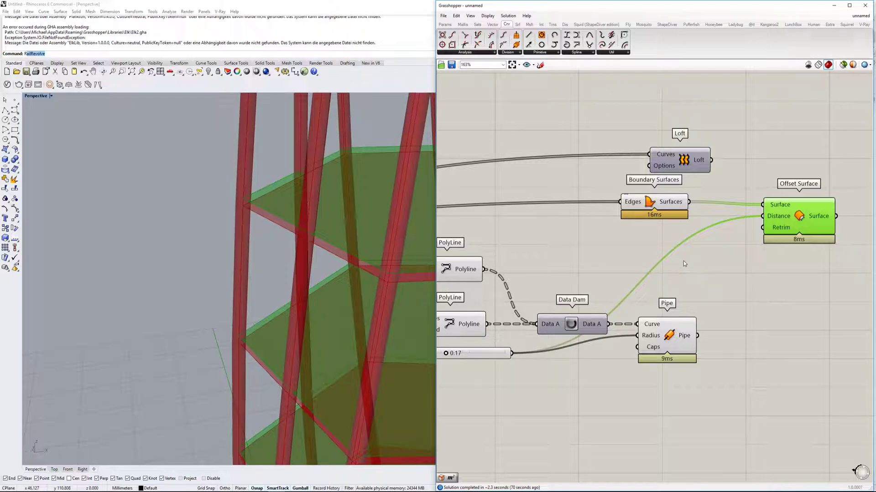
# Step: Add an Extrude component and place it between Boundary Surfaces and Pipe
pyautogui.doubleClick(624, 259)
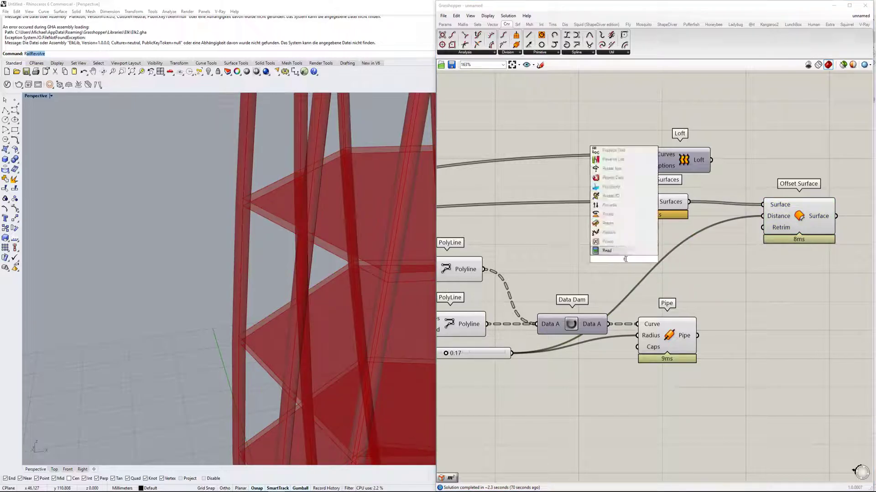
pyautogui.write('extrude')
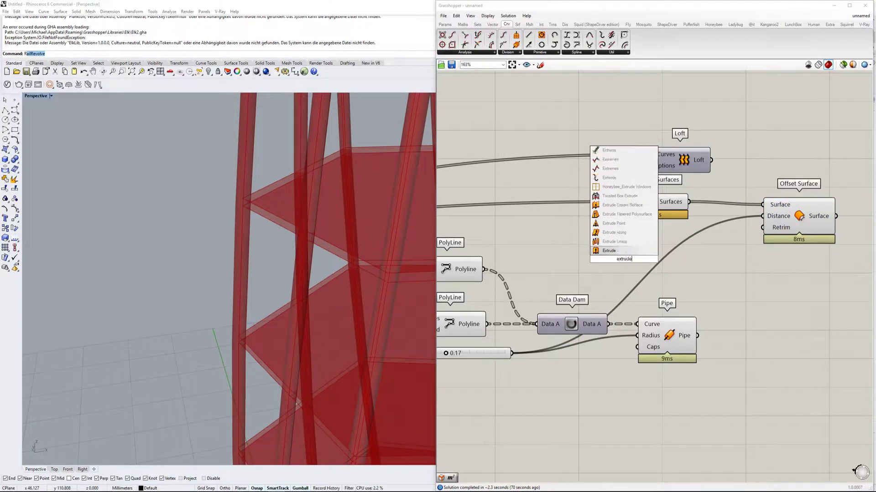
pyautogui.press('Return')
pyautogui.moveTo(319, 205); pyautogui.dragTo(400, 185, button='right')
pyautogui.rightClick(310, 205)
pyautogui.moveTo(668, 221); pyautogui.dragTo(655, 229, button='right')
pyautogui.moveTo(609, 263); pyautogui.dragTo(658, 259)
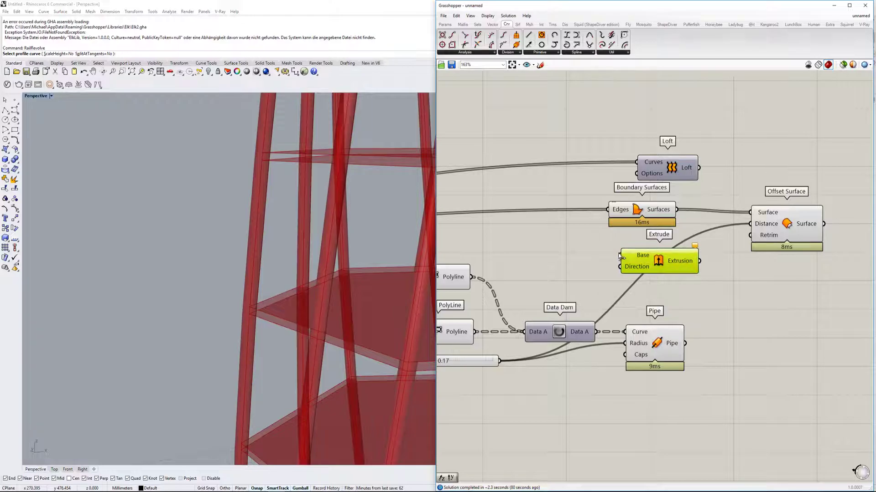
# Step: Wire Scale's Geometry output into Extrude's Base input and move Extrude below Offset Surface
pyautogui.scroll(-8, 707, 244)
pyautogui.moveTo(669, 215); pyautogui.dragTo(660, 250)
pyautogui.scroll(4, 568, 243)
pyautogui.moveTo(684, 237); pyautogui.dragTo(401, 238, button='right')
pyautogui.scroll(3, 710, 245)
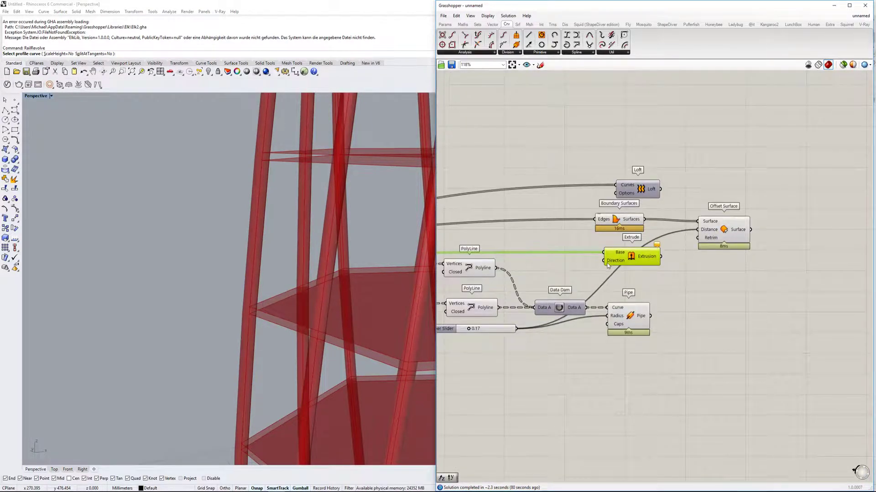
pyautogui.moveTo(621, 262); pyautogui.dragTo(694, 271)
# Step: Add a Unit Z component, feed its Factor from the 0.17 slider, and wire its vector into Extrude's Direction
pyautogui.scroll(1, 700, 272)
pyautogui.doubleClick(712, 297)
pyautogui.write('z')
pyautogui.press('Return')
pyautogui.moveTo(504, 340); pyautogui.dragTo(547, 324, button='right')
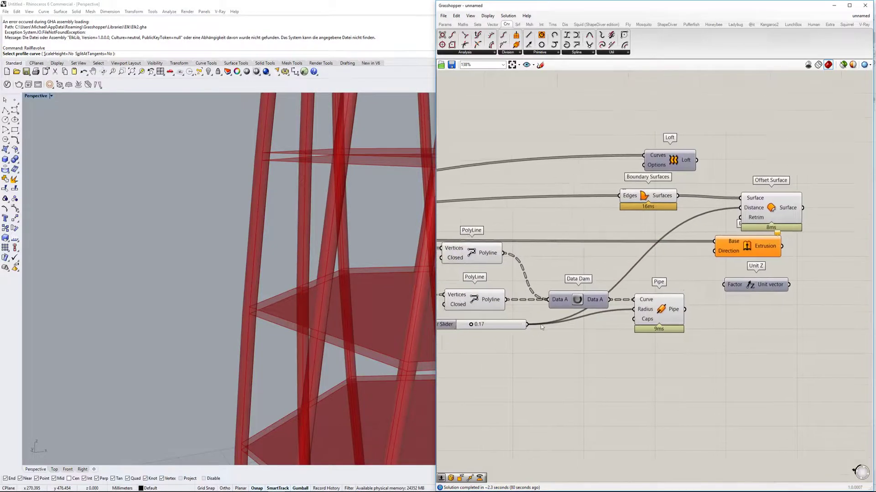
pyautogui.moveTo(754, 287); pyautogui.dragTo(714, 251)
pyautogui.moveTo(746, 248); pyautogui.dragTo(762, 250)
pyautogui.scroll(-6, 365, 252)
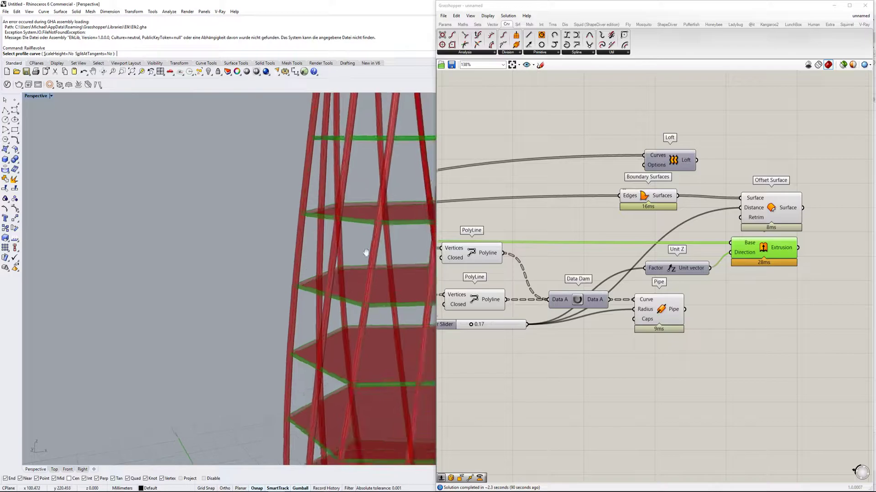
# Step: Spread out Offset Surface, Extrude, Unit Z, Loft and Boundary Surfaces to tidy the end of the definition
pyautogui.moveTo(732, 235); pyautogui.dragTo(687, 242, button='right')
pyautogui.scroll(-1, 686, 242)
pyautogui.click(701, 220)
pyautogui.moveTo(706, 223); pyautogui.dragTo(738, 201)
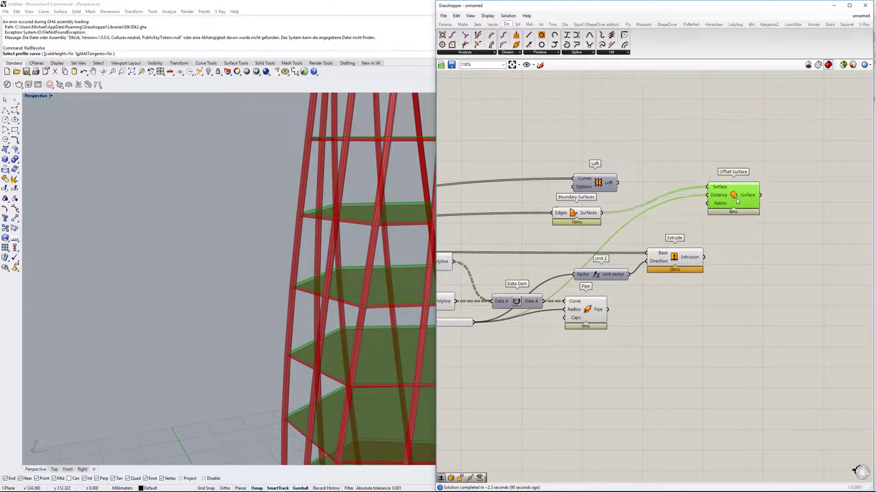
pyautogui.moveTo(664, 258); pyautogui.dragTo(700, 240)
pyautogui.moveTo(605, 274); pyautogui.dragTo(633, 248)
pyautogui.moveTo(724, 235); pyautogui.dragTo(670, 240, button='right')
pyautogui.moveTo(543, 187); pyautogui.dragTo(516, 140)
pyautogui.moveTo(517, 219); pyautogui.dragTo(531, 193)
# Step: Add a Merge component and wire Boundary Surfaces, Offset Surface and Extrude into its D1, D2 and D3 inputs
pyautogui.doubleClick(734, 184)
pyautogui.write('merge')
pyautogui.click(737, 177)
pyautogui.moveTo(721, 191); pyautogui.dragTo(704, 200)
pyautogui.moveTo(761, 180); pyautogui.dragTo(770, 205)
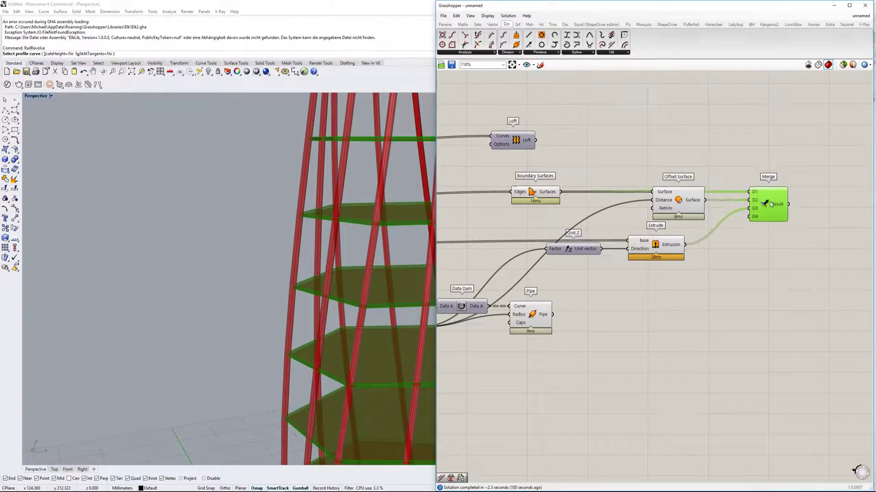
# Step: Turn off the previews of Boundary Surfaces, Offset Surface and Extrude
pyautogui.click(735, 158)
pyautogui.moveTo(685, 149); pyautogui.dragTo(586, 283)
pyautogui.keyDown('shift'); pyautogui.click(537, 191); pyautogui.keyUp('shift')
pyautogui.middleClick(535, 190)
pyautogui.click(555, 174)
pyautogui.click(618, 162)
# Step: Examine the tower's floor slabs and pipes, highlighting the floor outlines by selecting the Scale component
pyautogui.scroll(-5, 509, 203)
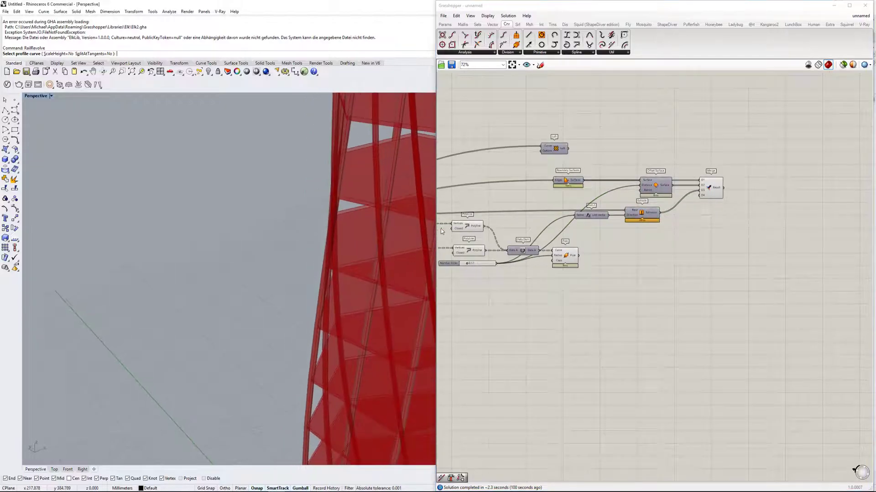
pyautogui.scroll(-4, 293, 257)
pyautogui.scroll(6, 294, 257)
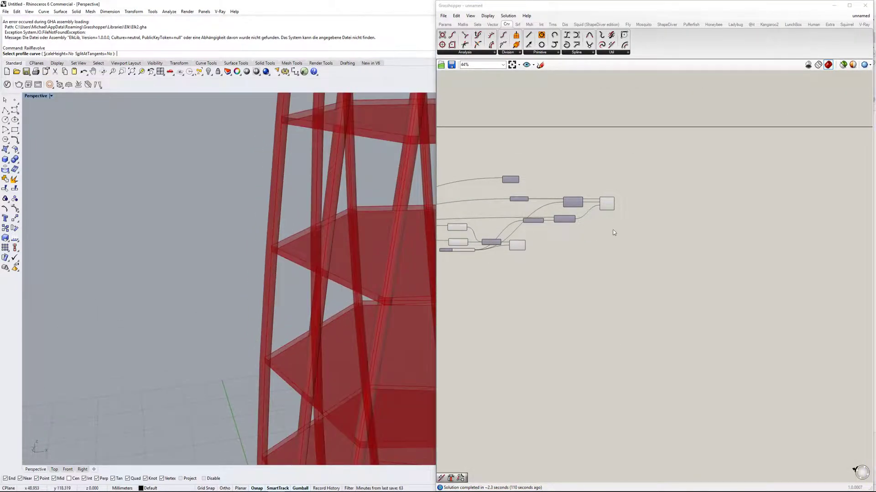
pyautogui.scroll(3, 606, 234)
pyautogui.click(590, 234)
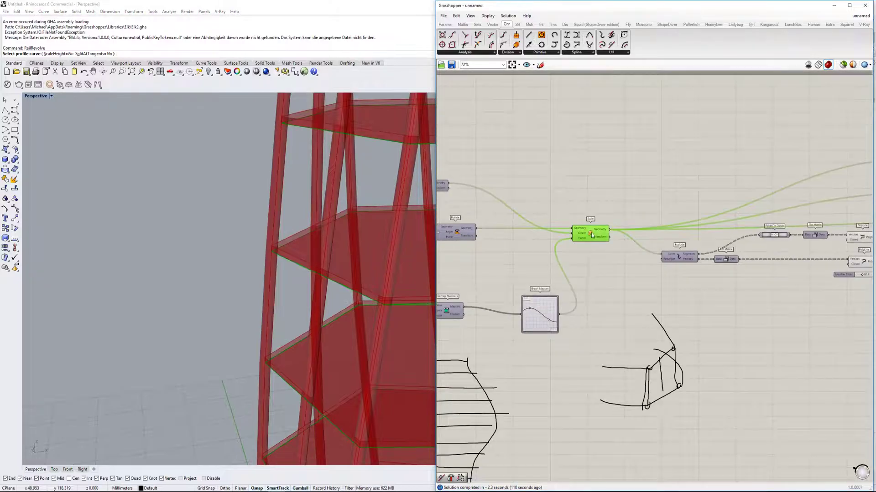
pyautogui.scroll(-4, 607, 228)
pyautogui.scroll(-3, 305, 255)
pyautogui.scroll(-3, 305, 259)
pyautogui.scroll(4, 332, 300)
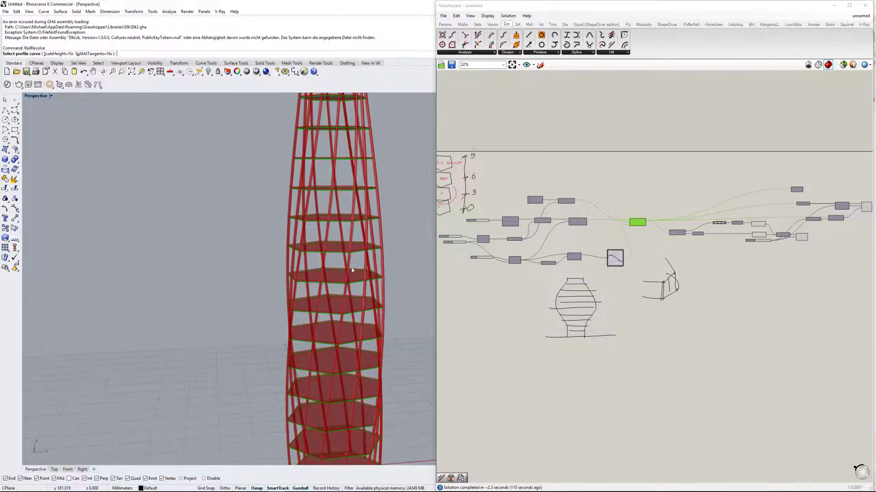
pyautogui.scroll(2, 352, 301)
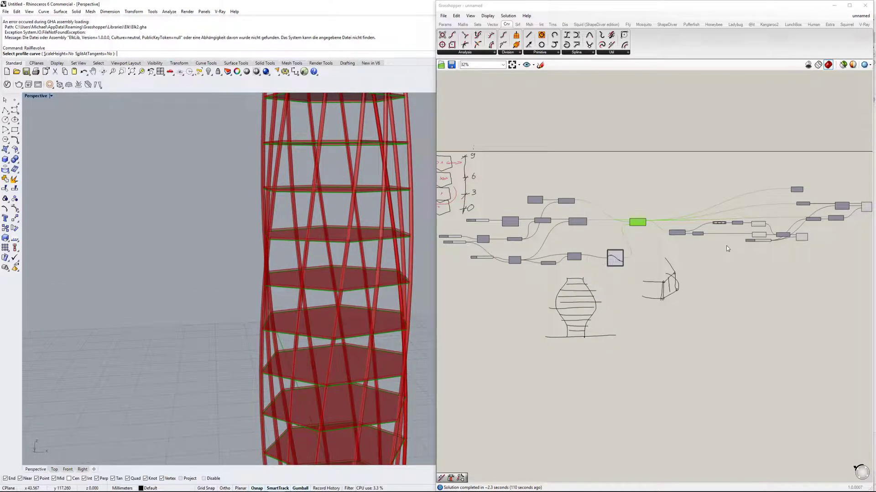
# Step: Turn on the preview of the Move component between Polygon and Rotate to show the stacked, unrotated floor outlines
pyautogui.scroll(4, 711, 253)
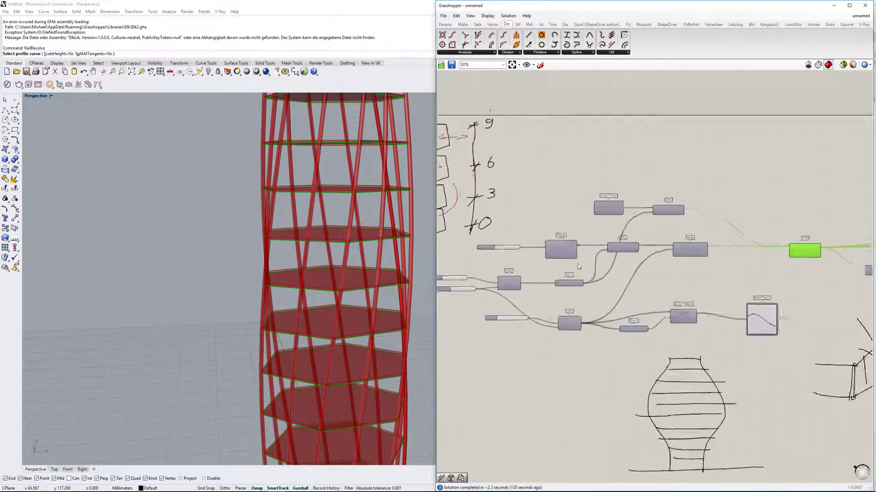
pyautogui.scroll(2, 582, 264)
pyautogui.scroll(2, 677, 265)
pyautogui.scroll(4, 478, 253)
pyautogui.click(554, 250)
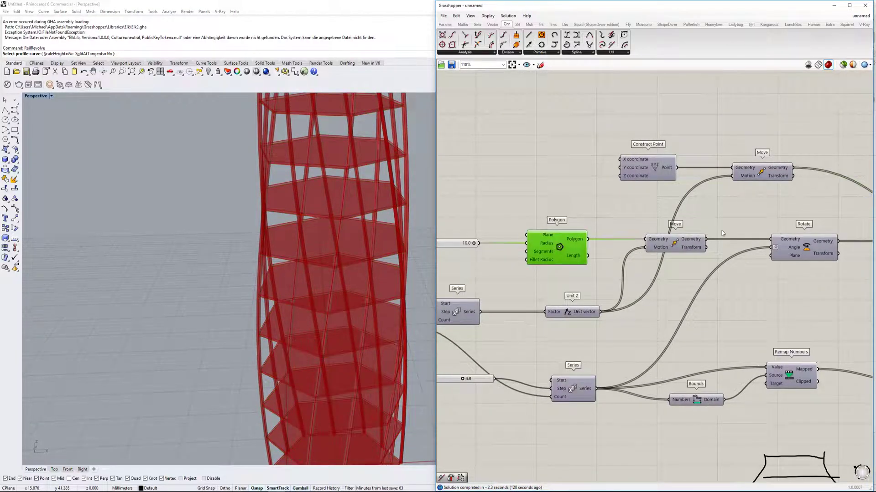
pyautogui.scroll(-2, 811, 242)
pyautogui.moveTo(812, 242); pyautogui.dragTo(670, 239, button='right')
pyautogui.scroll(2, 670, 239)
pyautogui.rightClick(523, 241)
pyautogui.click(531, 252)
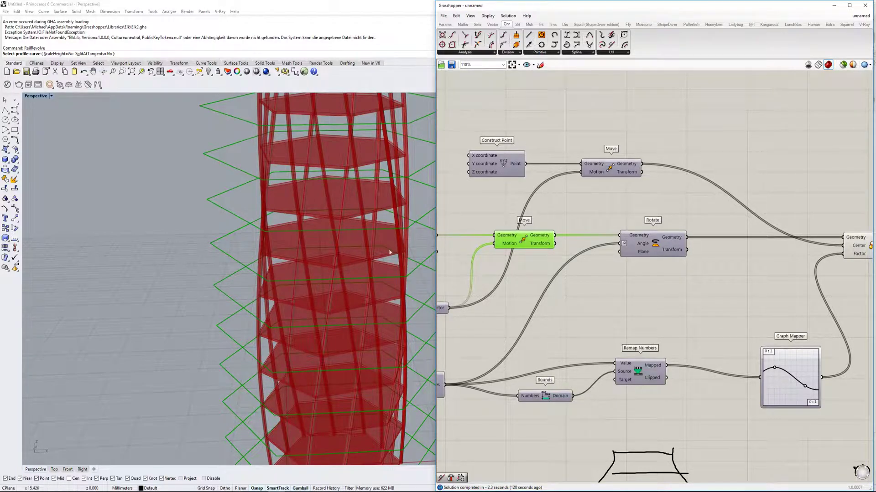
pyautogui.scroll(-4, 420, 252)
pyautogui.scroll(-3, 601, 250)
pyautogui.moveTo(664, 245); pyautogui.dragTo(576, 295, button='right')
pyautogui.scroll(3, 634, 251)
pyautogui.scroll(-2, 630, 271)
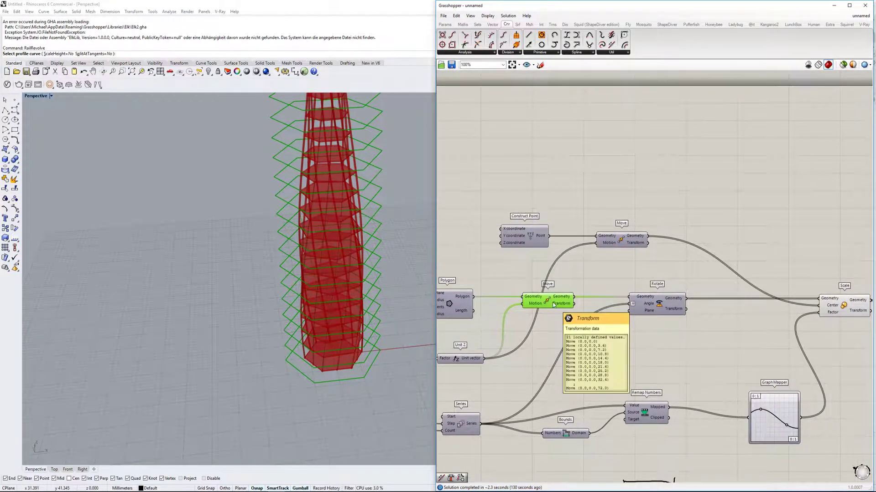
# Step: Add an Offset Curve Loose component and wire the moved polygons' Geometry into its Curve input
pyautogui.doubleClick(746, 226)
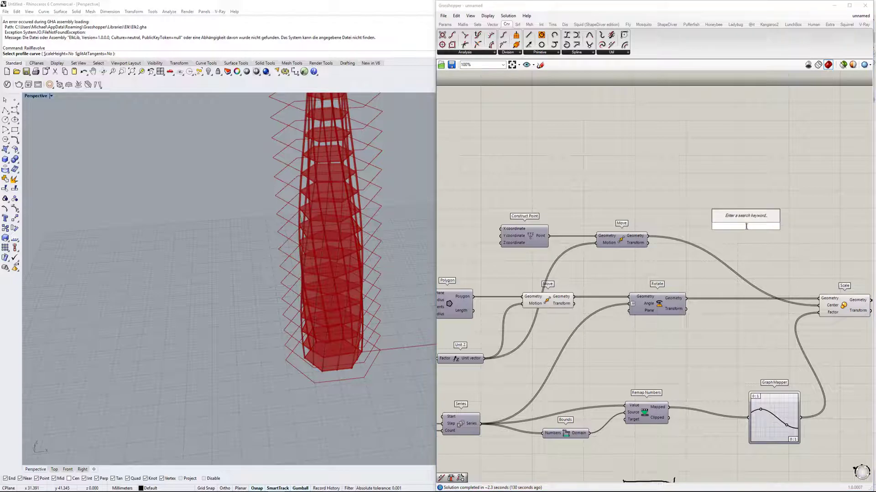
pyautogui.write('off')
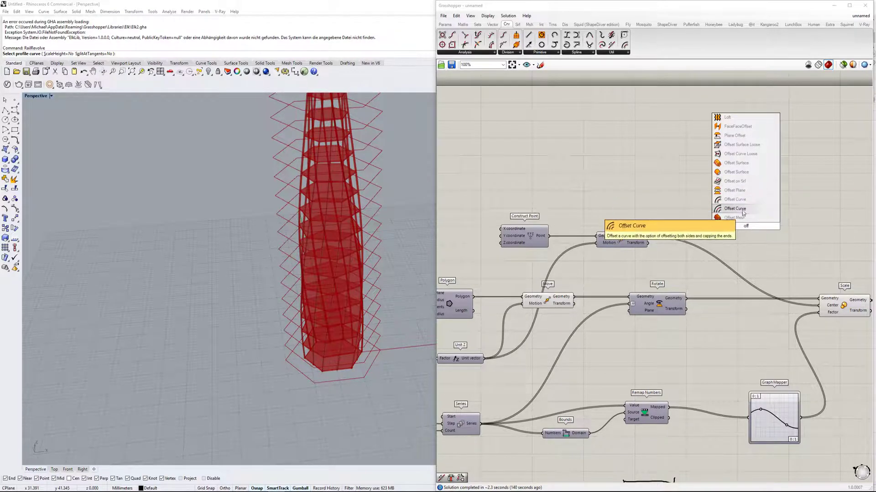
pyautogui.click(739, 153)
pyautogui.scroll(1, 576, 300)
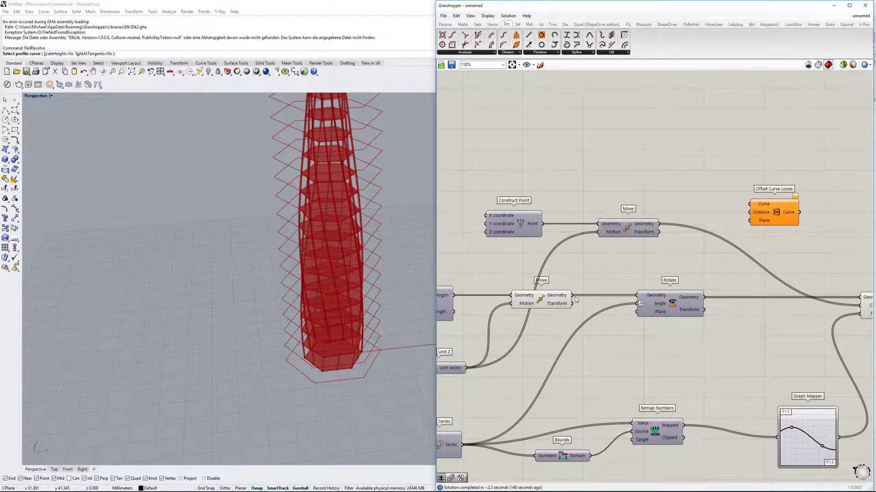
pyautogui.moveTo(750, 210); pyautogui.dragTo(750, 211)
pyautogui.scroll(3, 681, 232)
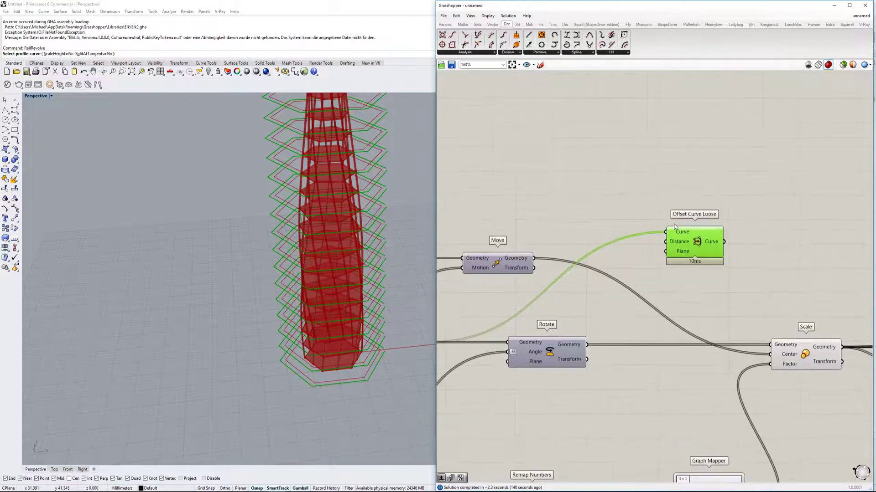
pyautogui.moveTo(353, 232); pyautogui.dragTo(303, 228, button='right')
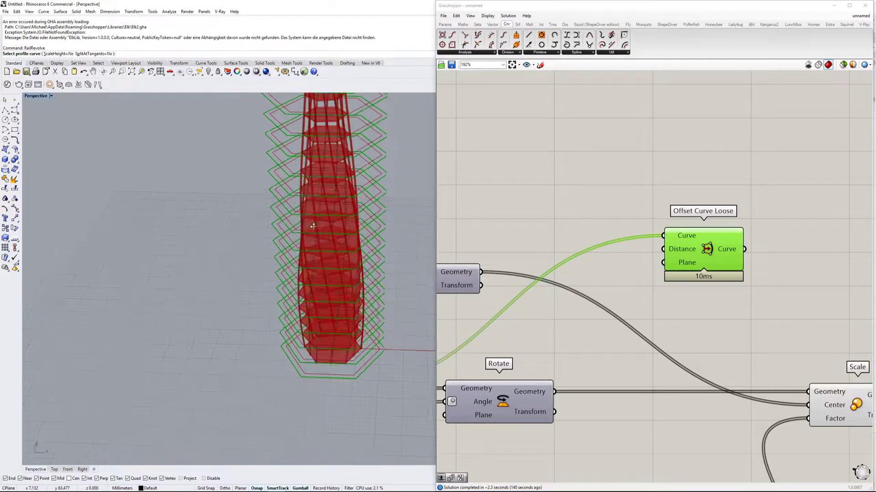
pyautogui.scroll(2, 392, 189)
pyautogui.moveTo(386, 176); pyautogui.dragTo(384, 165, button='right')
# Step: Add an Offset Curve component and wire the moved polygons' Geometry into its Curve input
pyautogui.doubleClick(612, 189)
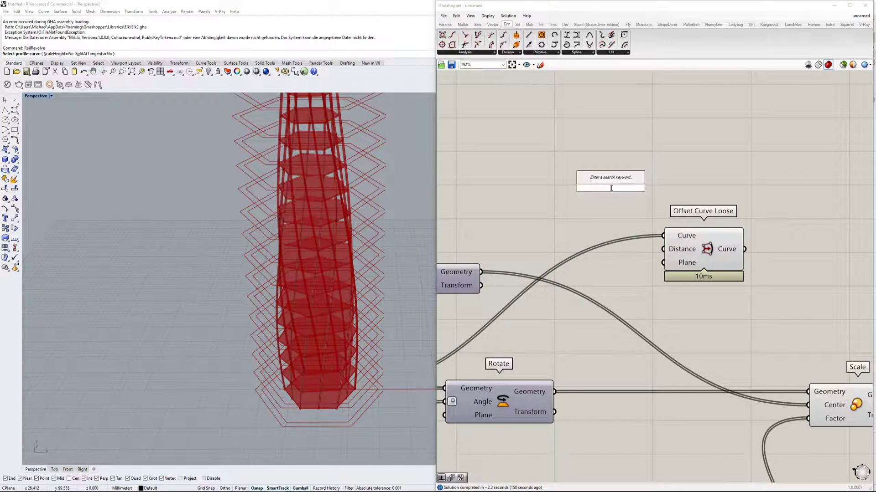
pyautogui.write('f')
pyautogui.press('BackSpace')
pyautogui.write('offset')
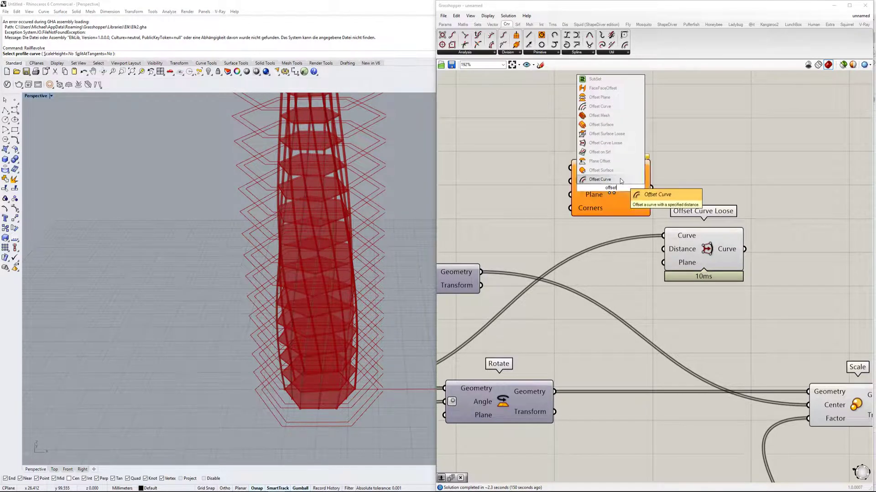
pyautogui.click(620, 181)
pyautogui.scroll(-2, 624, 226)
pyautogui.moveTo(655, 156); pyautogui.dragTo(657, 156)
pyautogui.moveTo(680, 168); pyautogui.dragTo(626, 199, button='right')
# Step: Delete the Offset Curve Loose component and move Offset Curve into its place
pyautogui.click(668, 179)
pyautogui.click(687, 237)
pyautogui.press('Delete')
pyautogui.moveTo(648, 203); pyautogui.dragTo(686, 212)
pyautogui.moveTo(686, 212); pyautogui.dragTo(651, 232, button='right')
pyautogui.moveTo(651, 232); pyautogui.dragTo(698, 222)
pyautogui.click(627, 186)
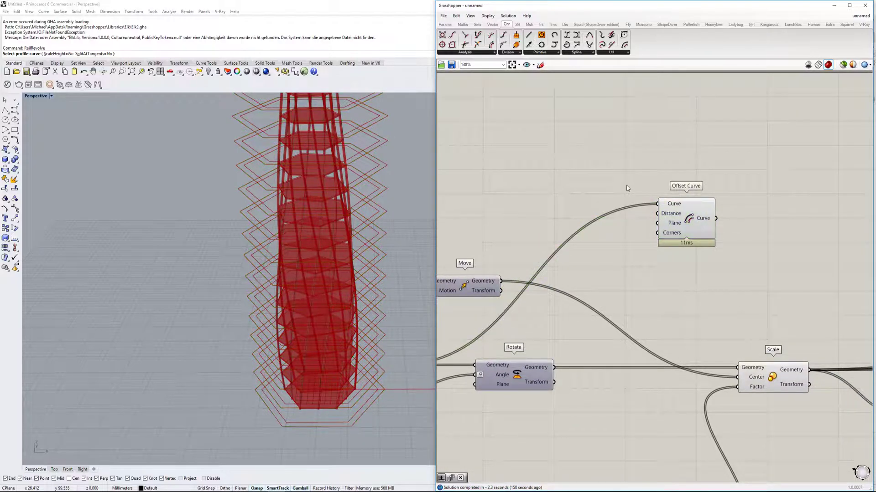
# Step: Add a number slider set to 10.00, wire it into Offset Curve's Distance, and place it clear of the component
pyautogui.doubleClick(627, 187)
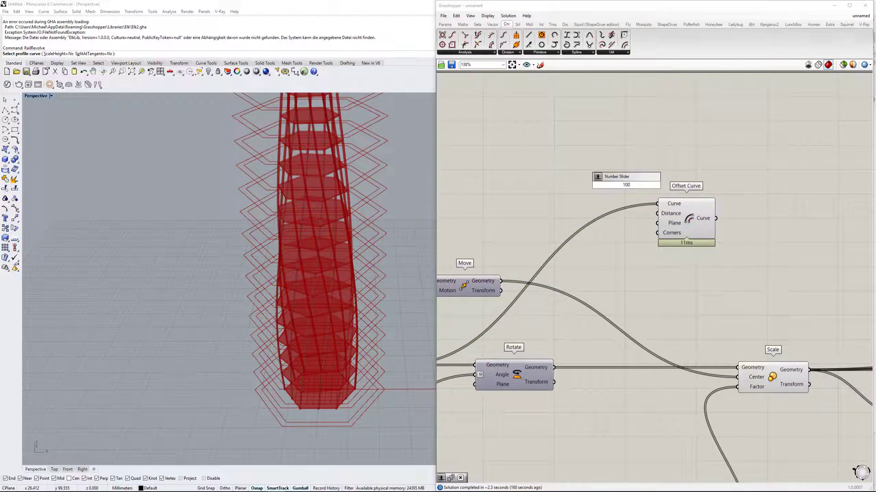
pyautogui.press('Return')
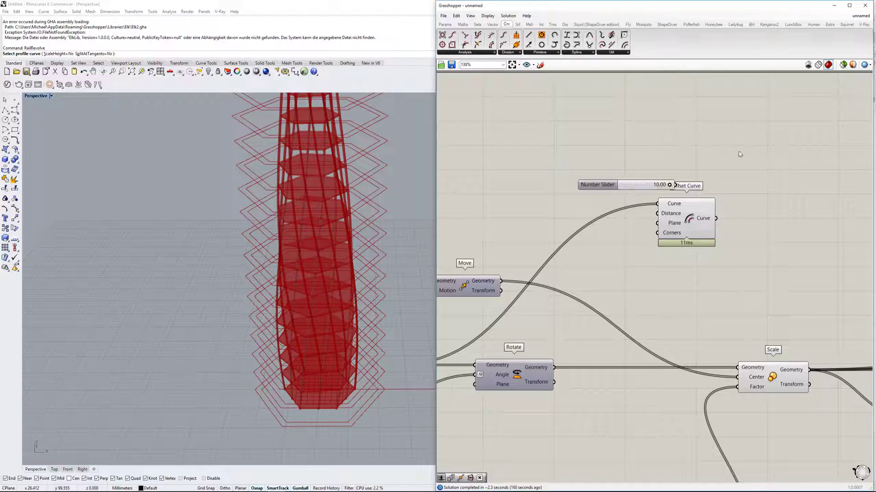
pyautogui.moveTo(667, 216); pyautogui.dragTo(658, 213)
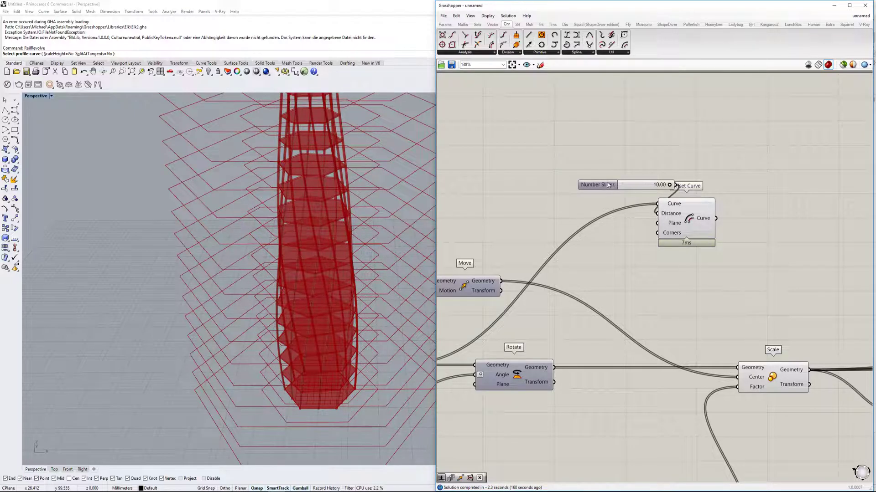
pyautogui.moveTo(607, 185); pyautogui.dragTo(519, 197)
pyautogui.doubleClick(519, 197)
pyautogui.click(555, 123)
# Step: Insert a Negative component between the number slider and Offset Curve's Distance input, in line with both
pyautogui.doubleClick(614, 174)
pyautogui.write('neg')
pyautogui.click(613, 165)
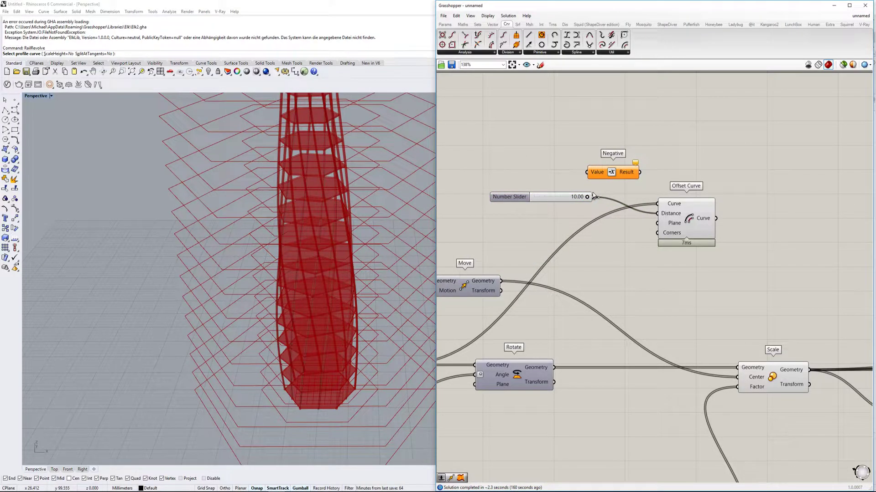
pyautogui.moveTo(657, 212); pyautogui.dragTo(653, 213)
pyautogui.hotkey('ctrl', 'z')
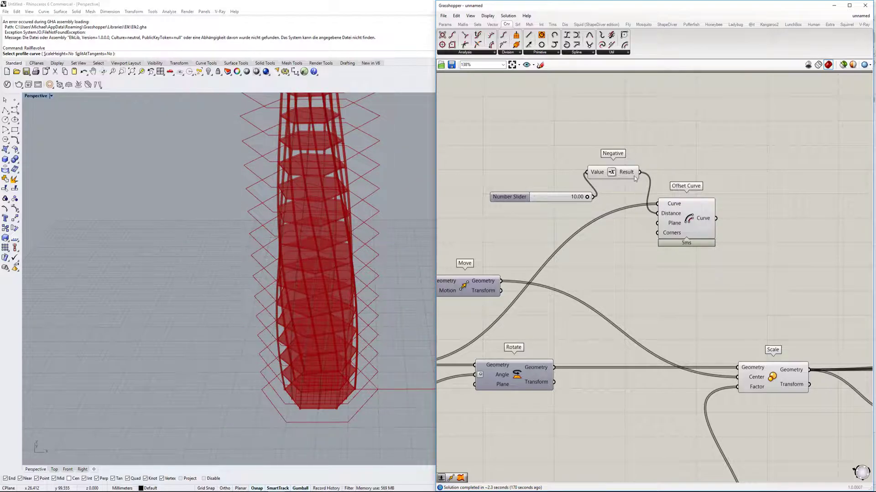
pyautogui.moveTo(632, 175); pyautogui.dragTo(635, 207)
# Step: Set the offset distance slider to 6.58 and move it with Negative and Offset Curve to the definition's end, above Merge
pyautogui.moveTo(552, 199); pyautogui.dragTo(519, 216)
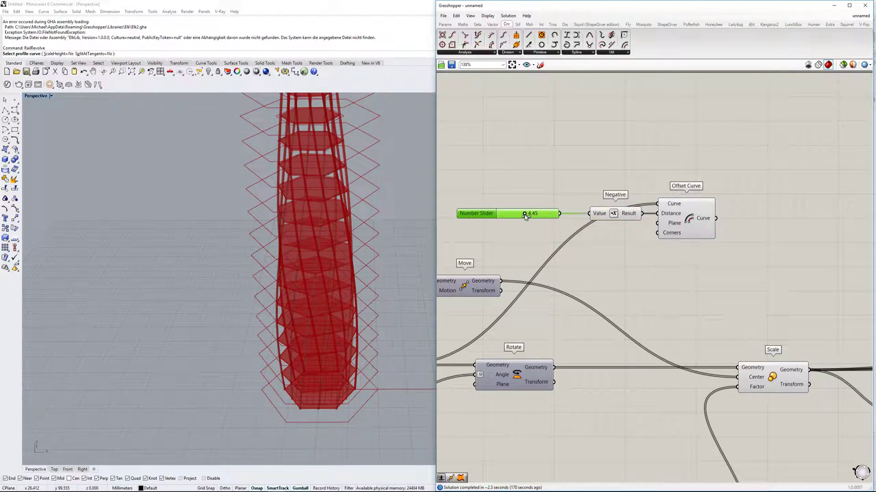
pyautogui.click(696, 224)
pyautogui.keyDown('shift'); pyautogui.moveTo(304, 233); pyautogui.dragTo(343, 250, button='right'); pyautogui.keyUp('shift')
pyautogui.moveTo(709, 163); pyautogui.dragTo(517, 244)
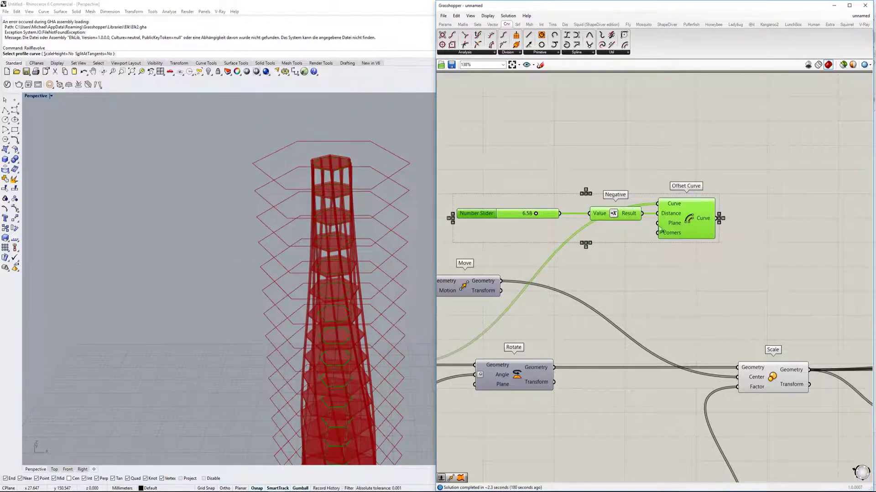
pyautogui.scroll(-5, 666, 222)
pyautogui.scroll(6, 724, 237)
# Step: Add a Loft component beside Offset Curve and wire the offset curves into its Curves input
pyautogui.doubleClick(725, 237)
pyautogui.write('loft')
pyautogui.press('Return')
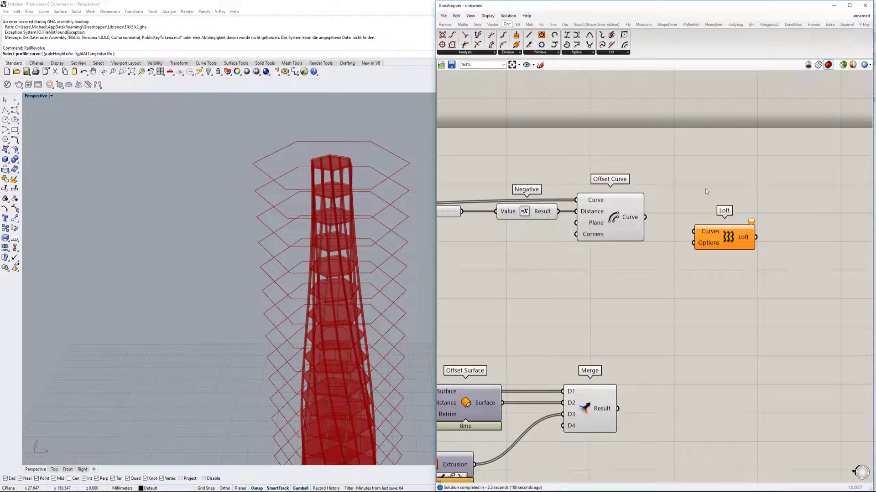
pyautogui.moveTo(693, 231); pyautogui.dragTo(693, 232)
pyautogui.scroll(-6, 517, 242)
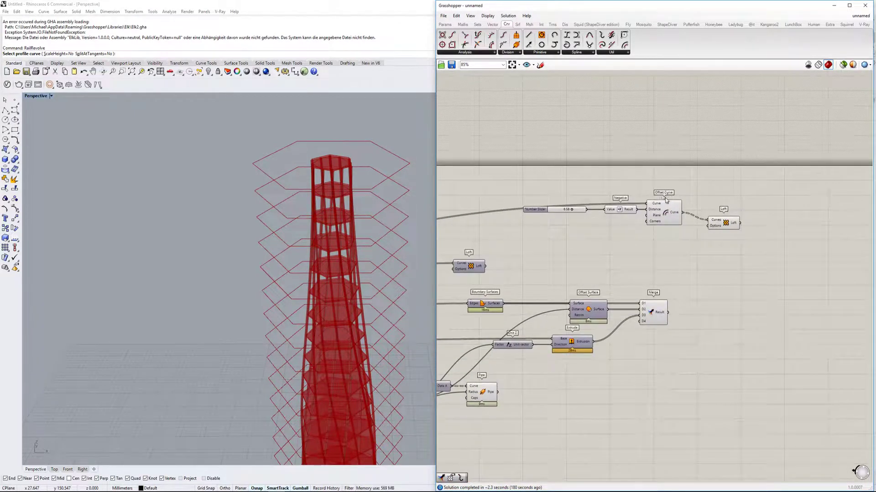
# Step: Turn off the preview of the Move component that stacks the polygons
pyautogui.scroll(3, 516, 242)
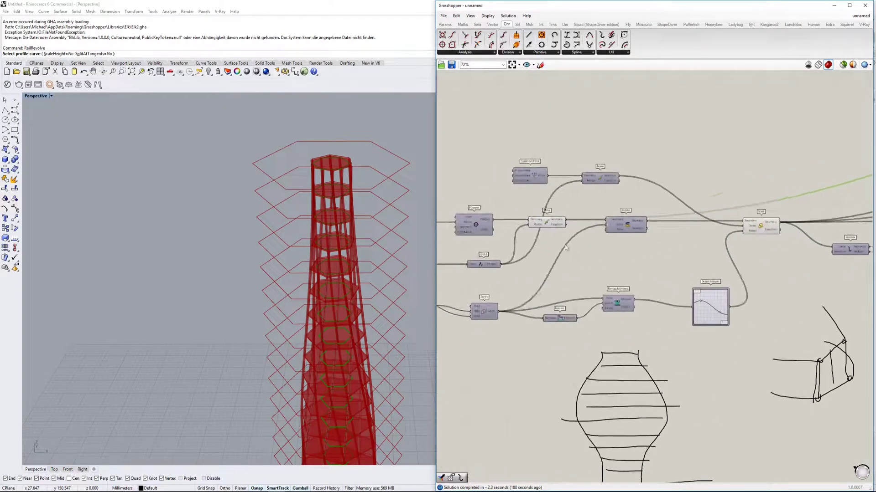
pyautogui.middleClick(552, 223)
pyautogui.click(572, 207)
pyautogui.scroll(-3, 579, 198)
pyautogui.moveTo(675, 190); pyautogui.dragTo(439, 221, button='right')
pyautogui.scroll(3, 672, 201)
pyautogui.moveTo(762, 171); pyautogui.dragTo(671, 220, button='right')
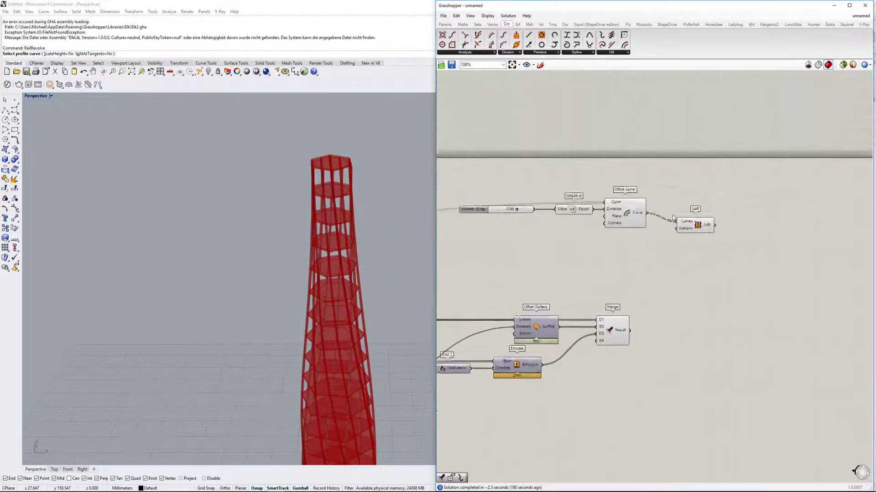
# Step: Flatten Offset Curve's Curve output so that the Loft builds a central core through all floors
pyautogui.scroll(2, 671, 220)
pyautogui.click(693, 224)
pyautogui.doubleClick(668, 206)
pyautogui.write('f')
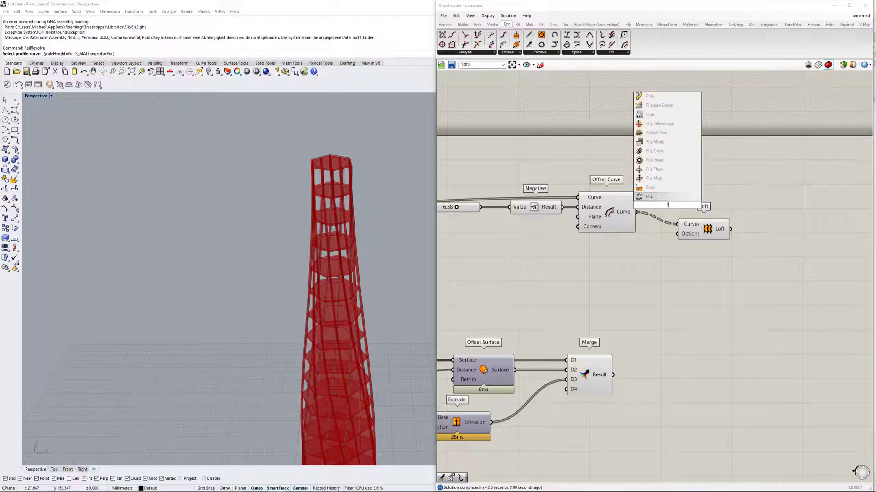
pyautogui.click(641, 224)
pyautogui.rightClick(635, 212)
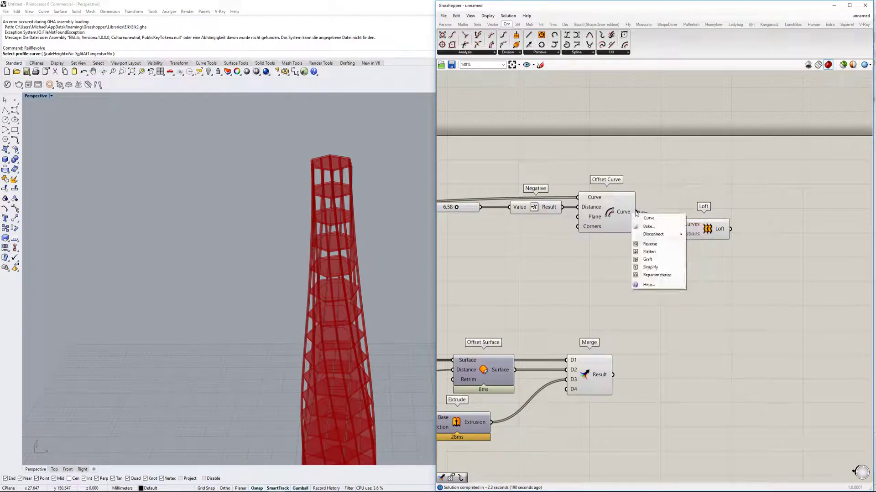
pyautogui.click(649, 252)
# Step: Set the offset distance slider to 7.79 and inspect the core inside the tower
pyautogui.scroll(2, 587, 211)
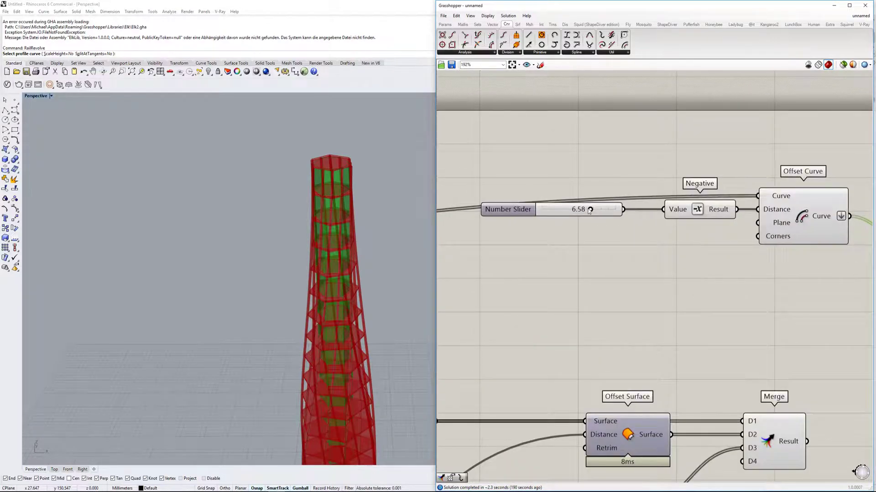
pyautogui.moveTo(403, 329); pyautogui.dragTo(346, 305, button='right')
pyautogui.scroll(8, 347, 305)
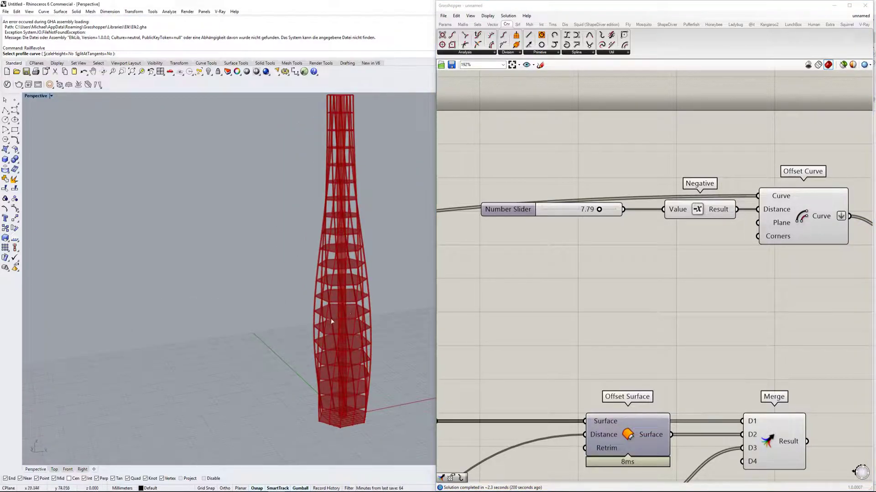
pyautogui.scroll(-8, 314, 300)
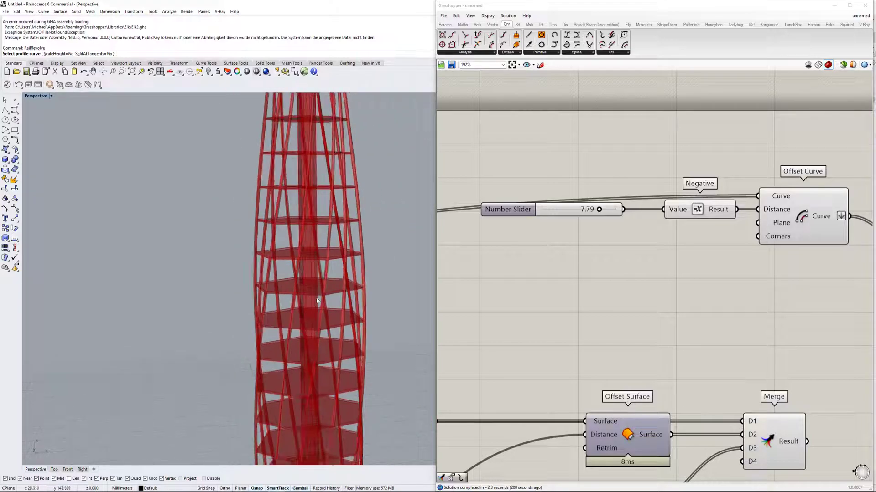
pyautogui.scroll(-4, 701, 248)
# Step: Review the whole definition from the input sliders through to the final Loft, Merge and Pipe components
pyautogui.moveTo(702, 248); pyautogui.dragTo(765, 157, button='right')
pyautogui.click(638, 309)
pyautogui.moveTo(698, 255); pyautogui.dragTo(626, 274, button='right')
pyautogui.scroll(-2, 693, 258)
pyautogui.moveTo(554, 325); pyautogui.dragTo(691, 295, button='right')
pyautogui.scroll(-2, 615, 295)
pyautogui.scroll(4, 499, 266)
pyautogui.moveTo(500, 266); pyautogui.dragTo(610, 252, button='right')
pyautogui.click(551, 243)
pyautogui.scroll(-2, 554, 242)
pyautogui.moveTo(500, 231); pyautogui.dragTo(684, 227, button='right')
pyautogui.scroll(4, 592, 242)
pyautogui.moveTo(592, 242); pyautogui.dragTo(439, 248, button='right')
pyautogui.scroll(-2, 685, 249)
pyautogui.moveTo(819, 248); pyautogui.dragTo(601, 280, button='right')
pyautogui.moveTo(821, 263); pyautogui.dragTo(559, 289, button='right')
# Step: Try to bake the Pipe component and the core's Loft component
pyautogui.click(594, 345)
pyautogui.middleClick(594, 346)
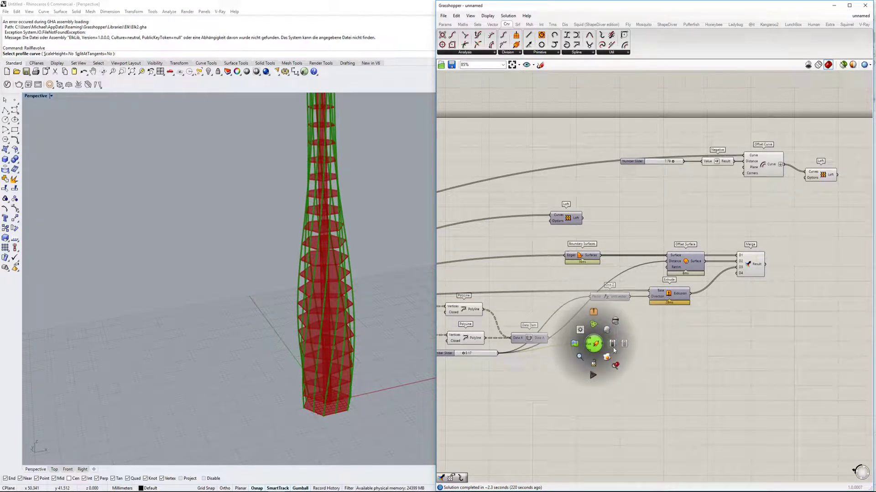
pyautogui.click(606, 358)
pyautogui.moveTo(748, 265); pyautogui.dragTo(660, 307, button='right')
pyautogui.middleClick(659, 272)
pyautogui.click(716, 202)
pyautogui.middleClick(719, 201)
pyautogui.click(733, 215)
# Step: Switch to Rhino and cancel the running RailRevolve command
pyautogui.click(275, 340)
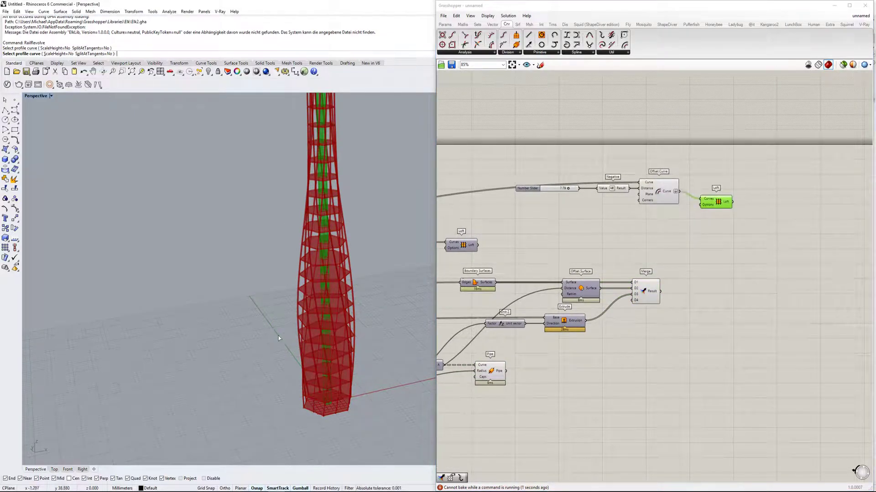
pyautogui.moveTo(379, 270); pyautogui.dragTo(384, 281, button='right')
pyautogui.press('Escape')
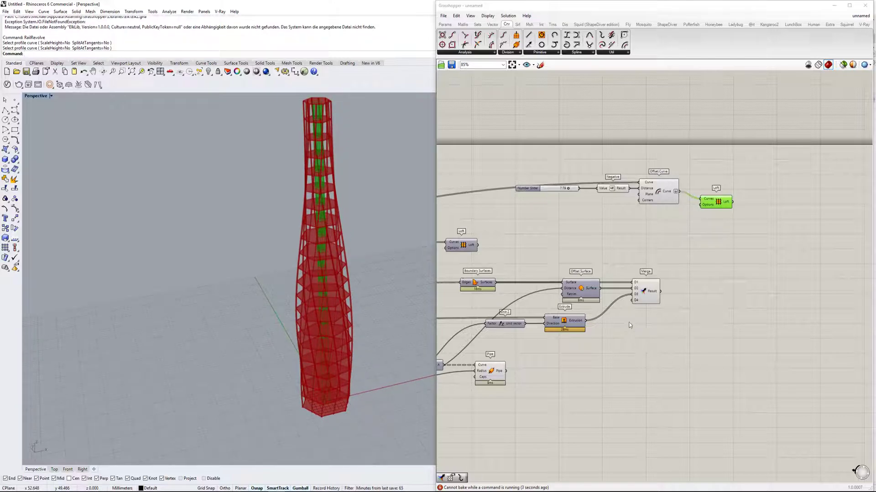
# Step: Bake the Merge component's floor slabs into Rhino with the default layer and object attributes
pyautogui.click(641, 291)
pyautogui.rightClick(641, 291)
pyautogui.click(259, 363)
pyautogui.rightClick(642, 291)
pyautogui.click(664, 320)
pyautogui.click(643, 291)
pyautogui.rightClick(643, 291)
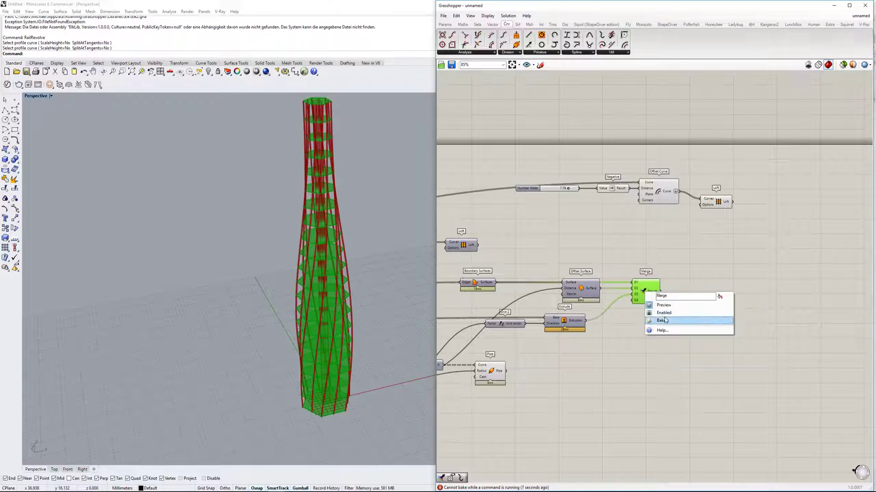
pyautogui.click(665, 321)
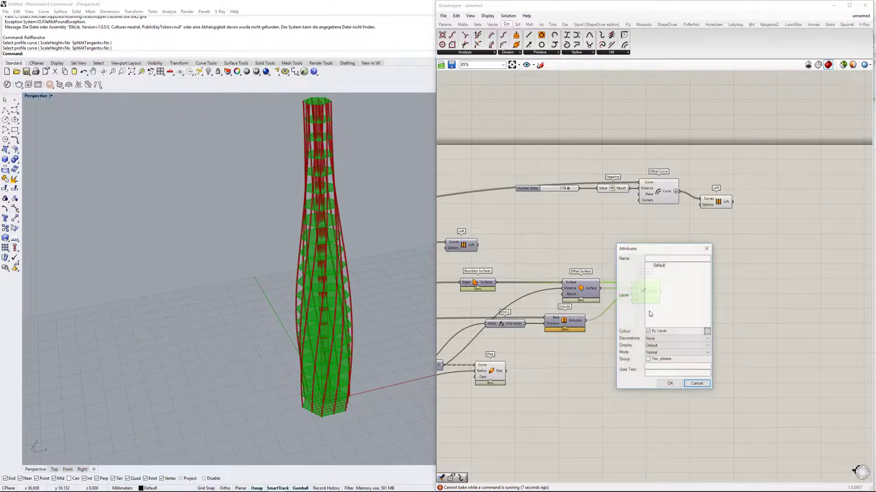
pyautogui.click(666, 384)
# Step: Bake the core's Loft component into Rhino with the default layer and object attributes
pyautogui.click(711, 206)
pyautogui.rightClick(710, 207)
pyautogui.press('Escape')
pyautogui.rightClick(716, 204)
pyautogui.click(741, 233)
pyautogui.click(743, 299)
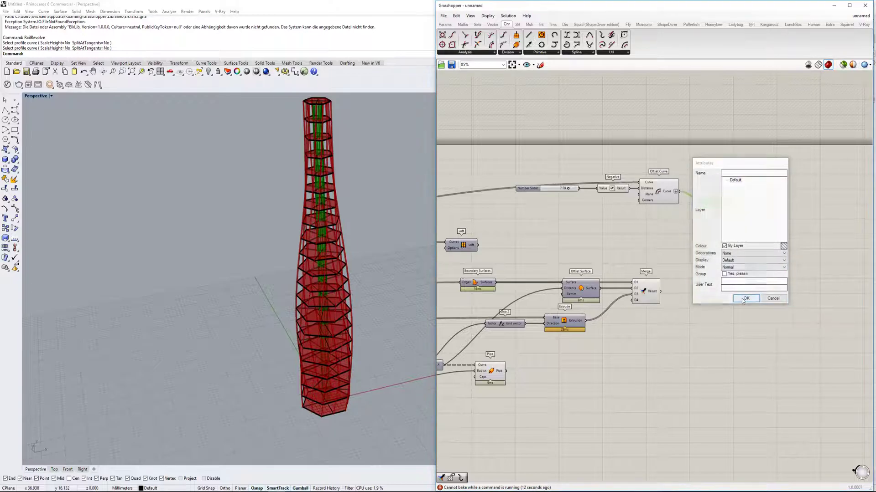
# Step: Bake the Pipe component's vertical members into Rhino
pyautogui.moveTo(497, 361); pyautogui.dragTo(630, 334, button='right')
pyautogui.click(623, 345)
pyautogui.rightClick(625, 345)
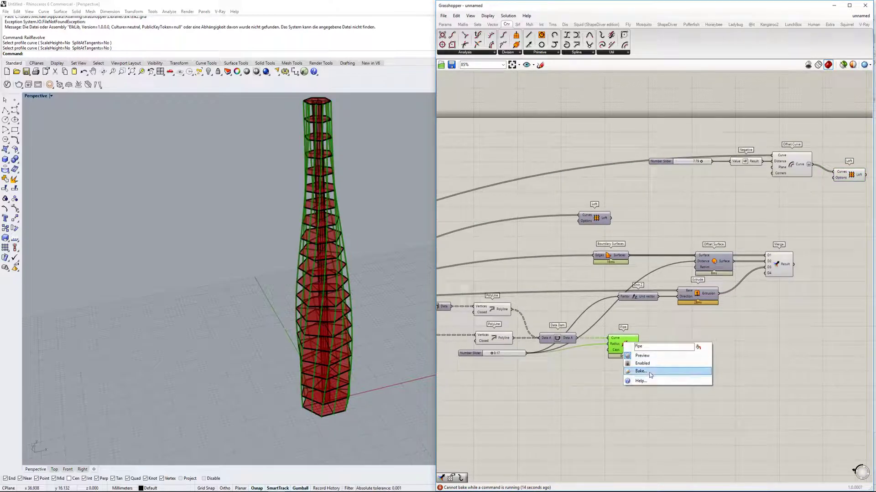
pyautogui.click(649, 374)
pyautogui.click(654, 439)
# Step: Bake the outer facade's Loft component into Rhino on the Default layer without grouping
pyautogui.moveTo(509, 351); pyautogui.dragTo(601, 340, button='right')
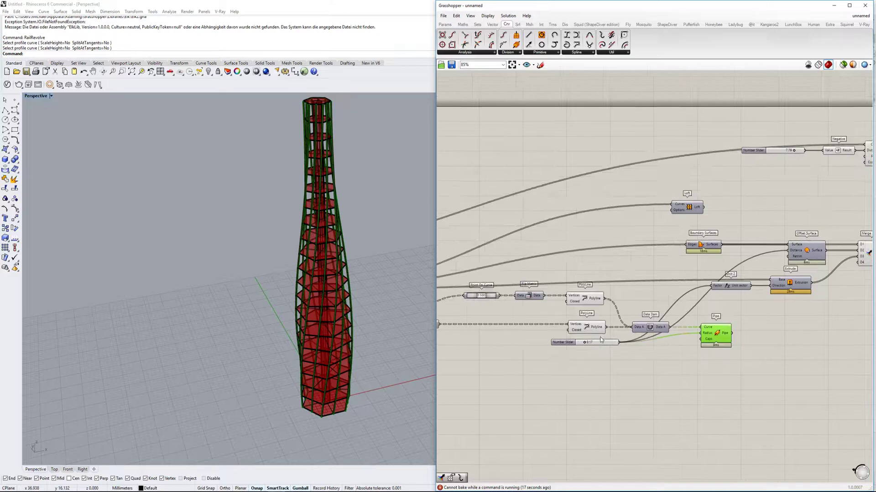
pyautogui.click(346, 310)
pyautogui.moveTo(546, 309); pyautogui.dragTo(563, 297, button='right')
pyautogui.scroll(1, 564, 297)
pyautogui.scroll(-2, 563, 297)
pyautogui.moveTo(486, 295); pyautogui.dragTo(713, 292, button='right')
pyautogui.scroll(2, 631, 274)
pyautogui.moveTo(596, 277)
pyautogui.mouseDown(button='right')
pyautogui.moveTo(630, 273)
pyautogui.moveTo(581, 282)
pyautogui.mouseUp(button='right')
pyautogui.scroll(-3, 581, 282)
pyautogui.scroll(4, 580, 282)
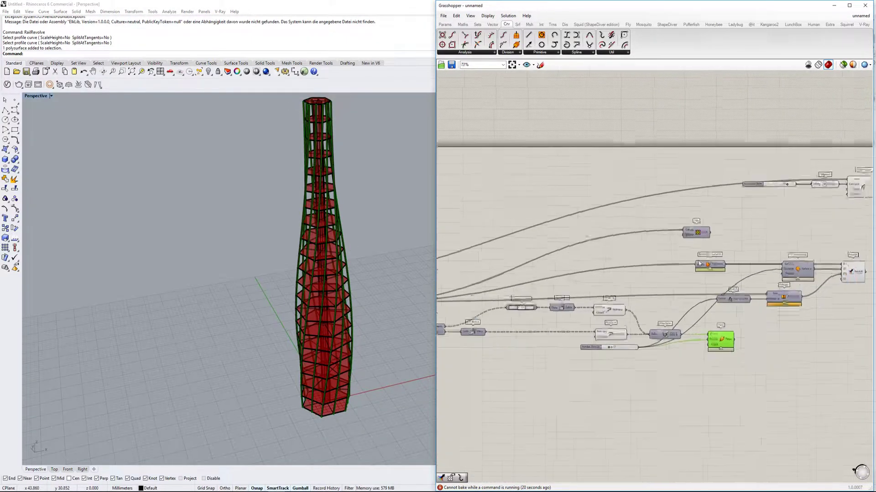
pyautogui.rightClick(696, 224)
pyautogui.click(720, 251)
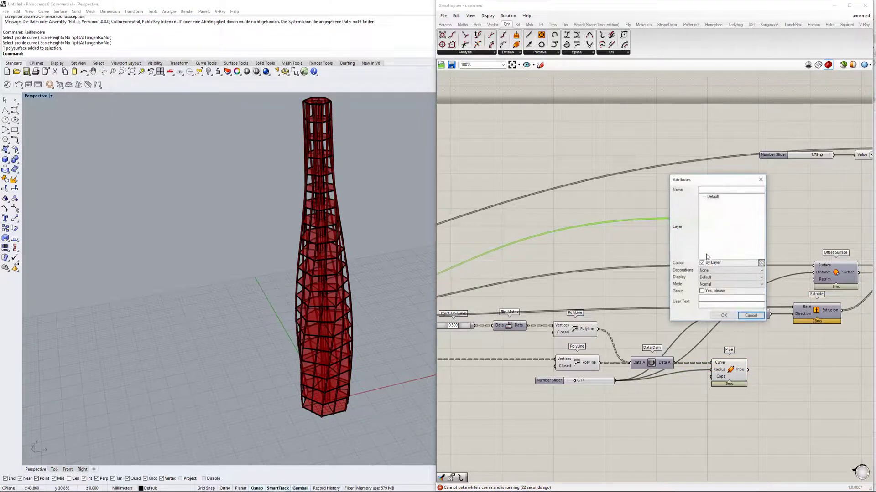
pyautogui.click(724, 315)
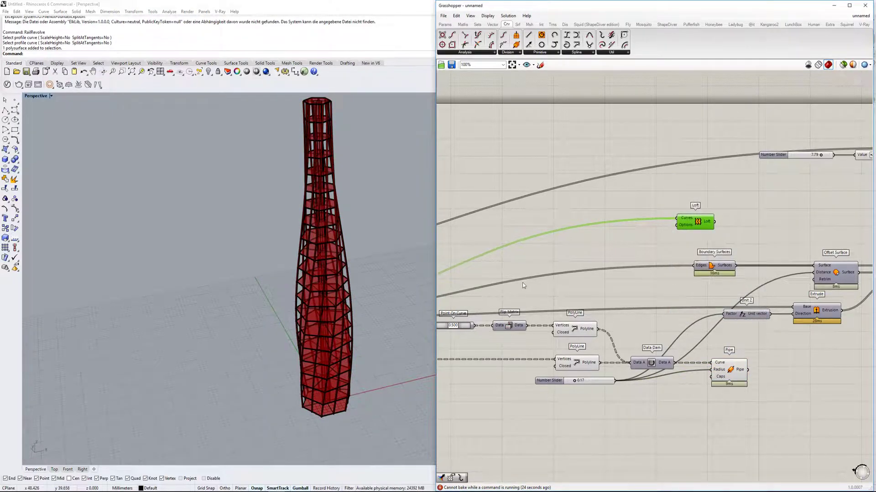
# Step: Check in the Rhino viewport which baked tower objects get selected together
pyautogui.scroll(-2, 517, 283)
pyautogui.scroll(3, 645, 240)
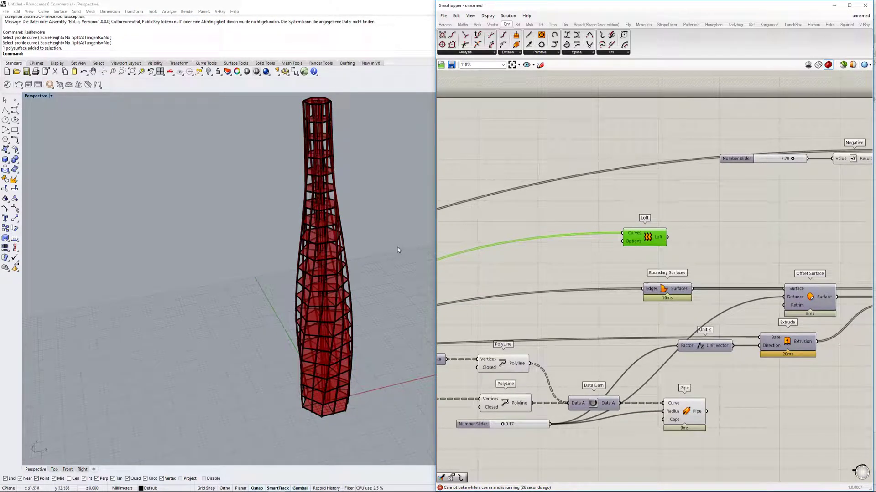
pyautogui.click(325, 279)
pyautogui.click(380, 267)
pyautogui.scroll(6, 332, 282)
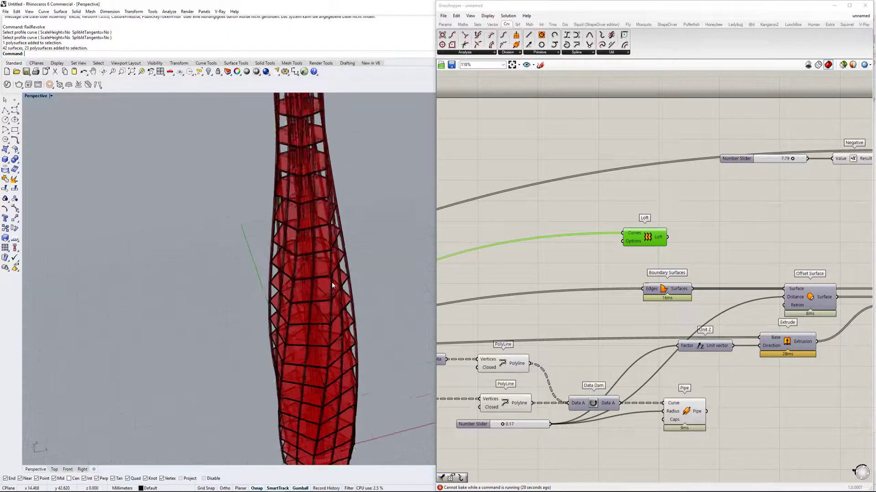
pyautogui.click(347, 188)
pyautogui.click(380, 210)
# Step: Bake the outer facade's Loft component into Rhino again, with grouping enabled
pyautogui.rightClick(651, 237)
pyautogui.click(669, 264)
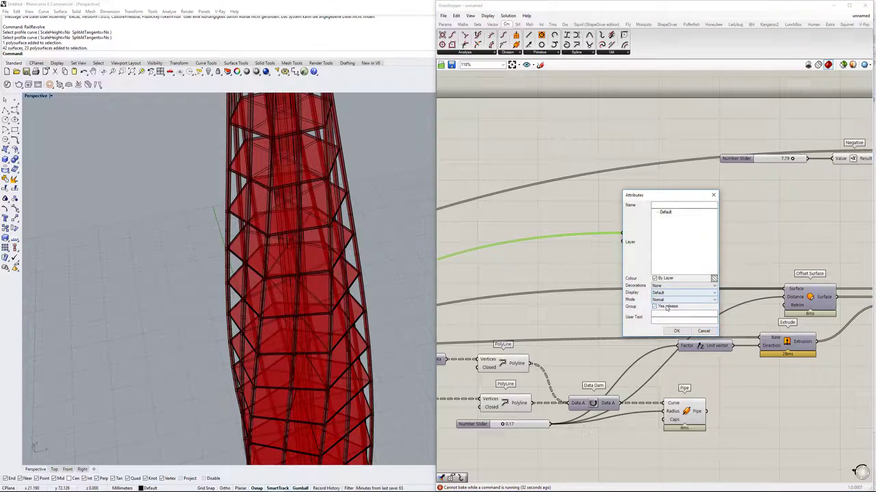
pyautogui.click(676, 331)
pyautogui.click(157, 162)
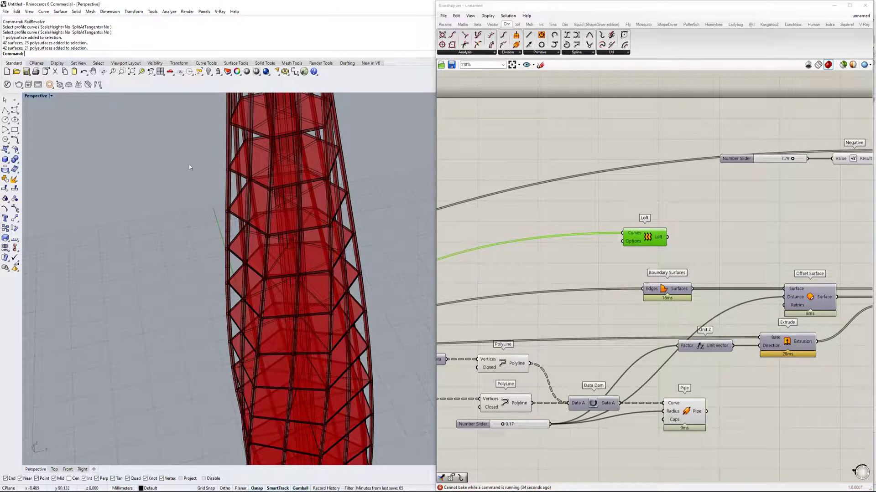
# Step: Minimize the Grasshopper window and set the Perspective viewport to the Rendered display mode
pyautogui.click(834, 5)
pyautogui.click(51, 95)
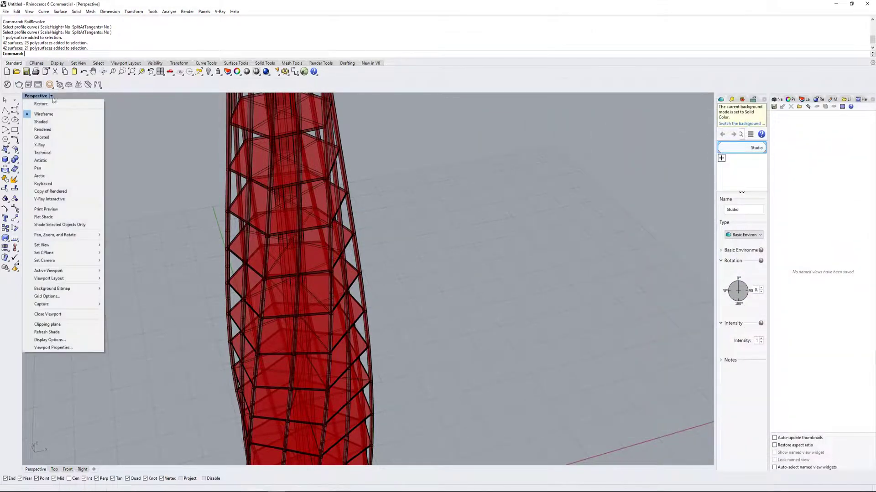
pyautogui.click(58, 128)
pyautogui.moveTo(229, 204); pyautogui.dragTo(232, 206, button='right')
pyautogui.scroll(-3, 231, 207)
pyautogui.moveTo(257, 223); pyautogui.dragTo(412, 228, button='right')
# Step: Draw a large ground rectangle around the tower's base and fill it with a planar surface
pyautogui.press('Return')
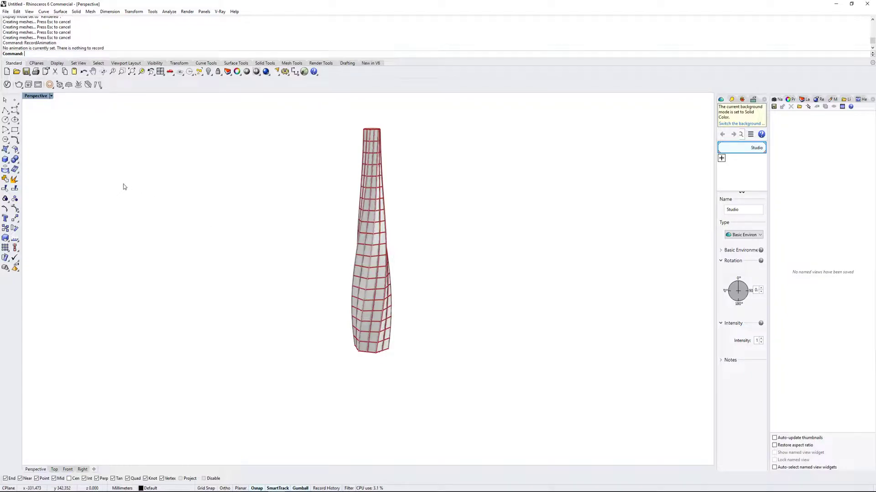
pyautogui.write('Rectangle')
pyautogui.press('Return')
pyautogui.click(127, 154)
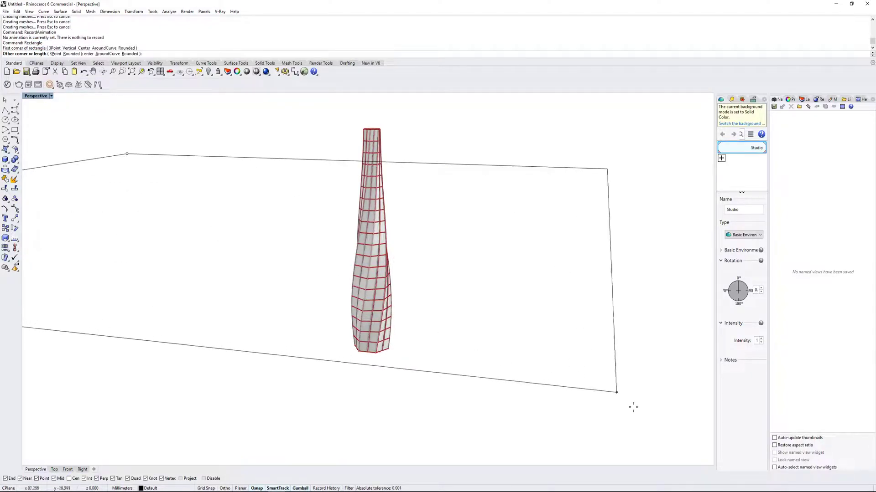
pyautogui.click(621, 444)
pyautogui.moveTo(647, 375); pyautogui.dragTo(549, 415)
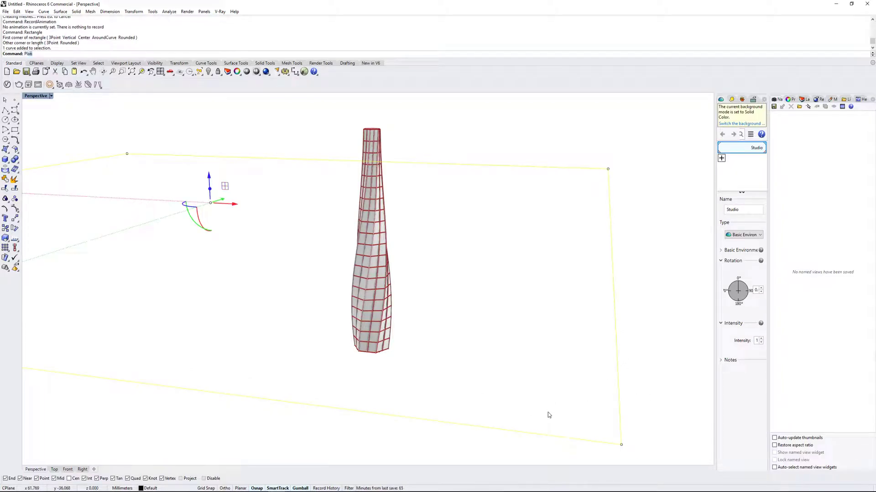
pyautogui.press('Return')
pyautogui.press('Escape')
# Step: Examine the rendered tower on its ground plane from several angles and distances
pyautogui.scroll(5, 357, 311)
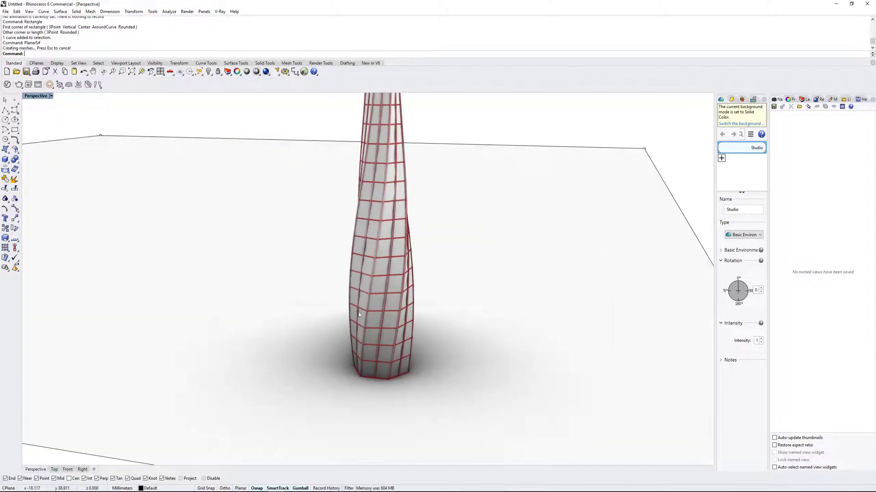
pyautogui.moveTo(357, 311); pyautogui.dragTo(475, 308, button='right')
pyautogui.scroll(-4, 474, 308)
pyautogui.moveTo(410, 328); pyautogui.dragTo(511, 332, button='right')
pyautogui.scroll(7, 456, 314)
pyautogui.moveTo(465, 350); pyautogui.dragTo(408, 332, button='right')
pyautogui.scroll(-6, 333, 345)
pyautogui.scroll(5, 460, 408)
# Step: Delete the duplicate facade polysurface from the tower
pyautogui.click(472, 294)
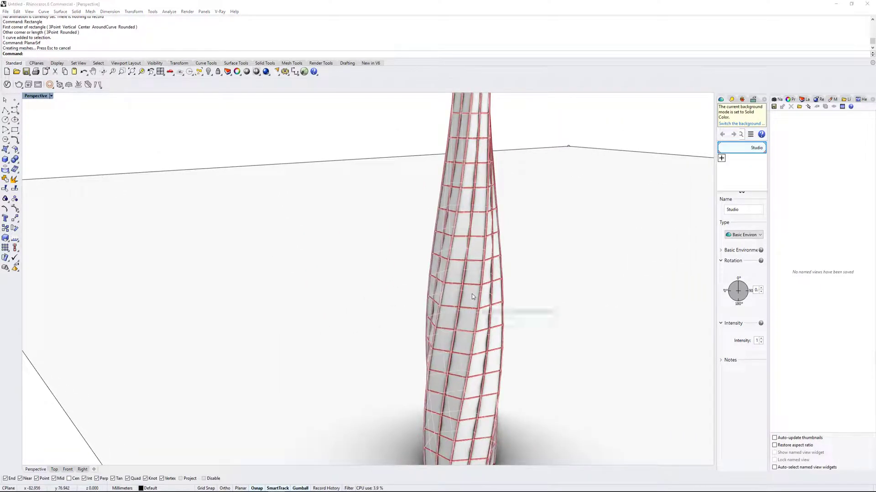
pyautogui.press('Return')
pyautogui.press('Delete')
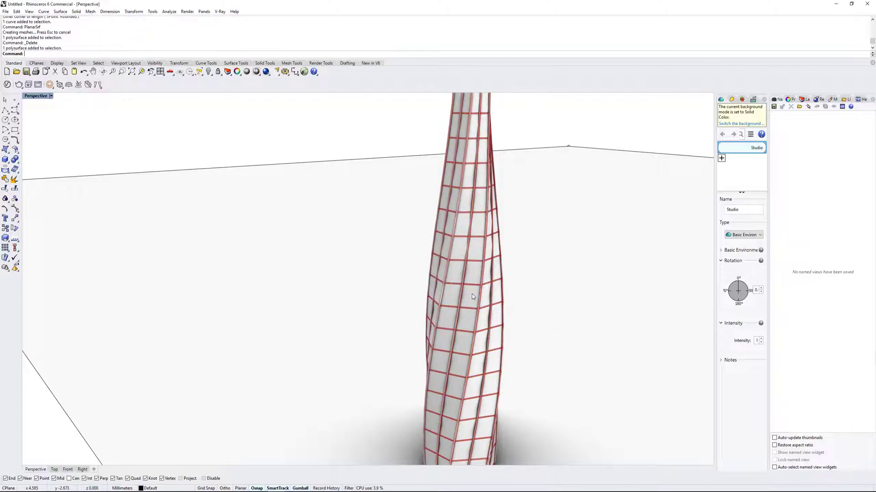
# Step: Try a Glass material on the Default layer, starting from the selected facade polysurface's material properties
pyautogui.click(471, 296)
pyautogui.click(807, 100)
pyautogui.click(776, 100)
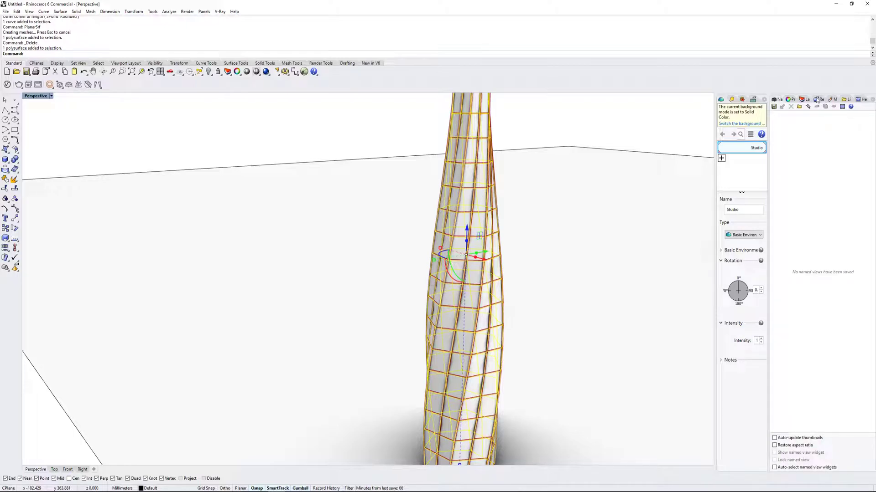
pyautogui.click(792, 100)
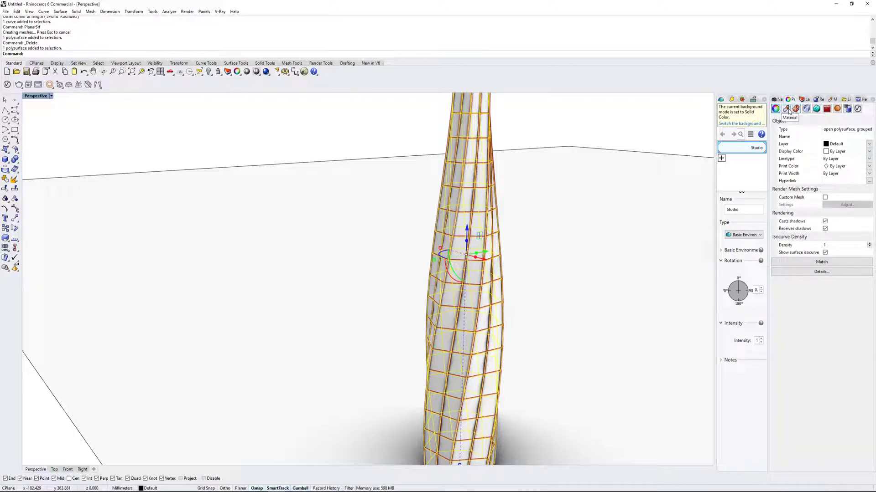
pyautogui.click(786, 109)
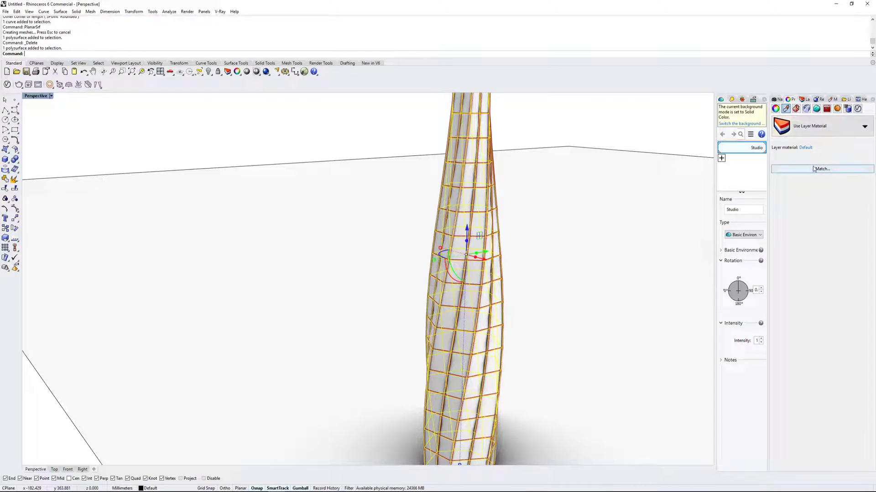
pyautogui.click(805, 148)
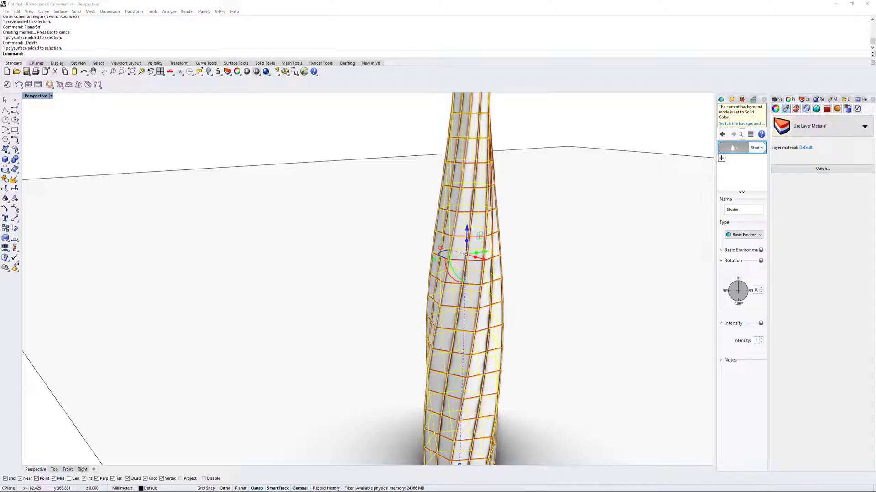
pyautogui.click(635, 223)
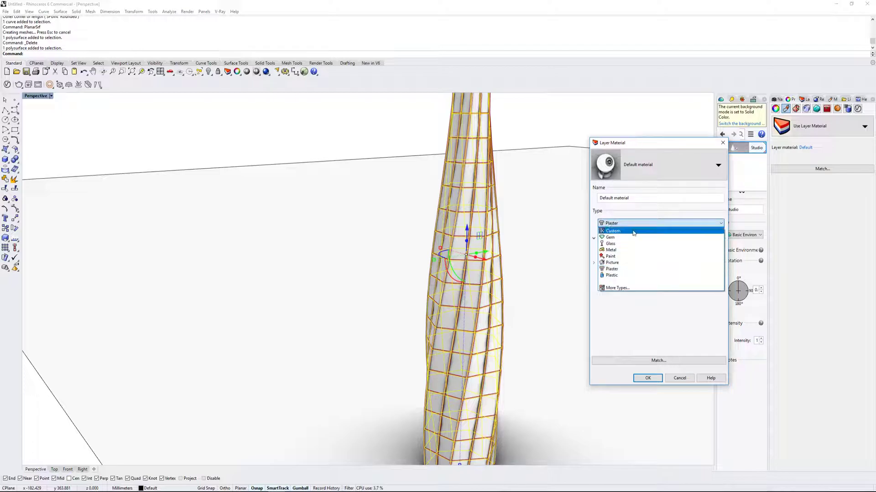
pyautogui.click(633, 243)
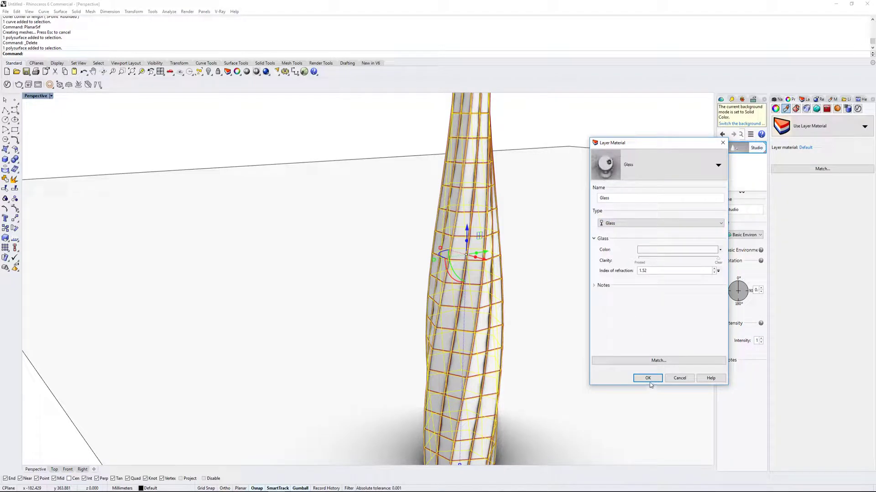
pyautogui.click(647, 379)
# Step: Inspect the tower with the glass material and undo the layer material change
pyautogui.scroll(-4, 495, 289)
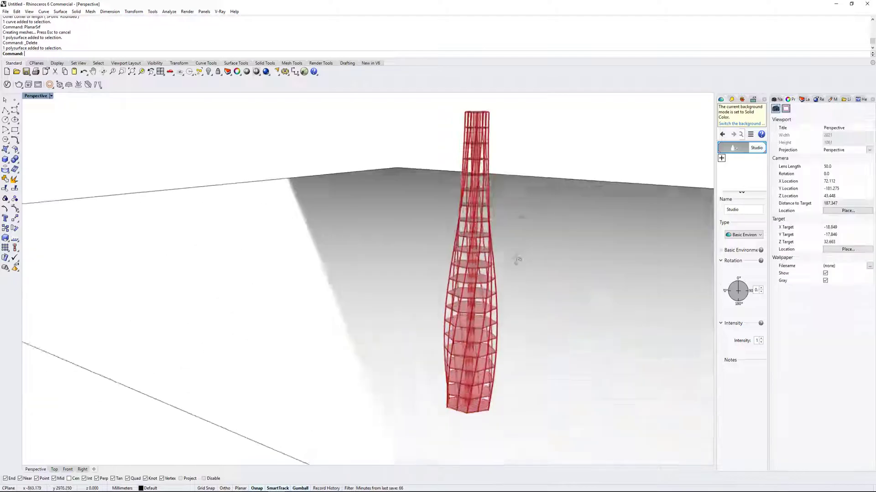
pyautogui.moveTo(518, 259)
pyautogui.mouseDown(button='right')
pyautogui.moveTo(498, 278)
pyautogui.moveTo(538, 271)
pyautogui.moveTo(514, 300)
pyautogui.moveTo(555, 332)
pyautogui.moveTo(399, 324)
pyautogui.mouseUp(button='right')
pyautogui.scroll(4, 538, 271)
pyautogui.hotkey('ctrl', 'z')
pyautogui.scroll(-4, 537, 294)
pyautogui.scroll(3, 399, 324)
pyautogui.keyDown('shift'); pyautogui.moveTo(508, 357); pyautogui.dragTo(456, 254, button='right'); pyautogui.keyUp('shift')
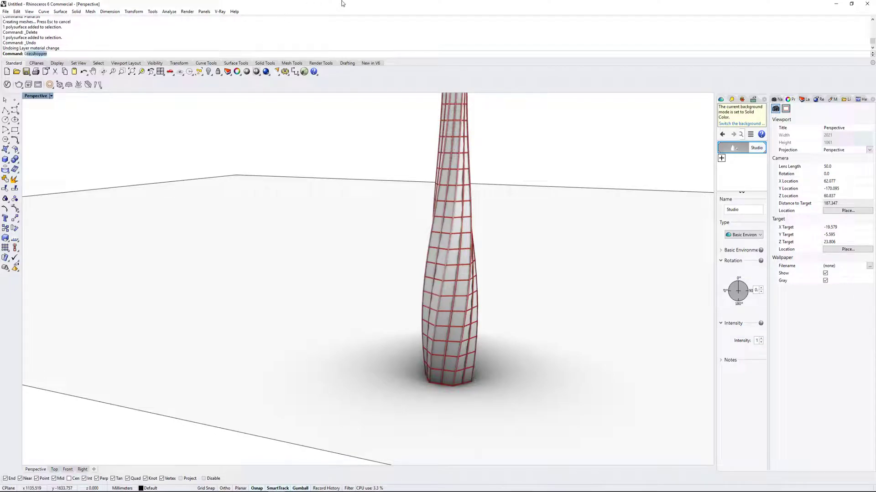
# Step: Reopen Grasshopper and review the whole definition back to its floor-generating components, alongside the rendered tower in Rhino
pyautogui.press('Return')
pyautogui.scroll(-4, 529, 142)
pyautogui.moveTo(652, 206); pyautogui.dragTo(678, 224, button='right')
pyautogui.scroll(3, 659, 222)
pyautogui.scroll(-3, 629, 241)
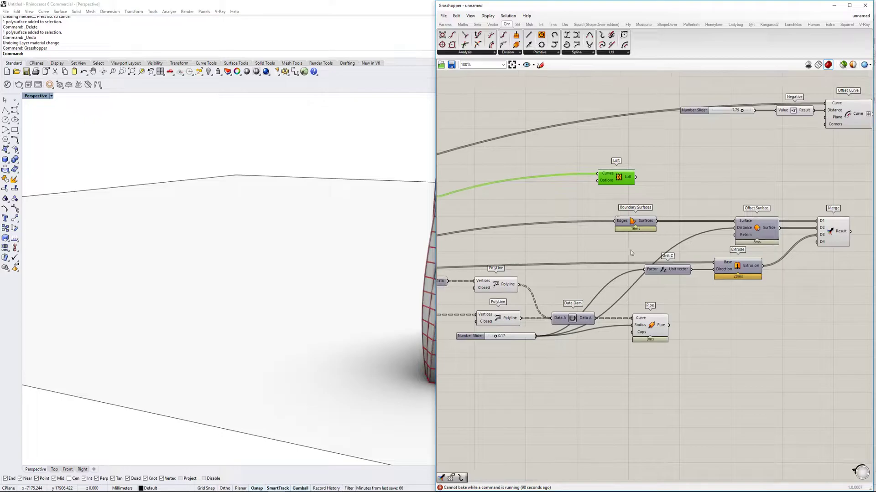
pyautogui.scroll(2, 660, 260)
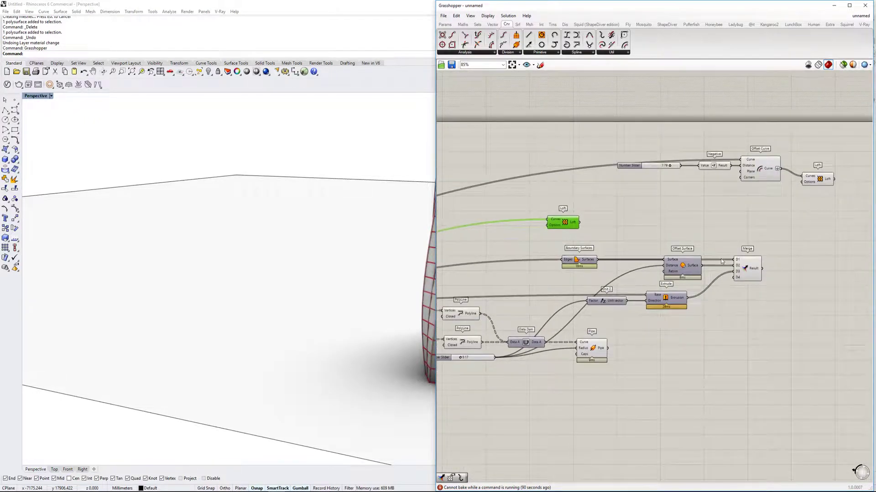
pyautogui.scroll(-5, 720, 259)
pyautogui.moveTo(669, 270)
pyautogui.mouseDown(button='right')
pyautogui.moveTo(725, 287)
pyautogui.moveTo(866, 187)
pyautogui.mouseUp(button='right')
pyautogui.scroll(-2, 765, 202)
pyautogui.scroll(6, 563, 198)
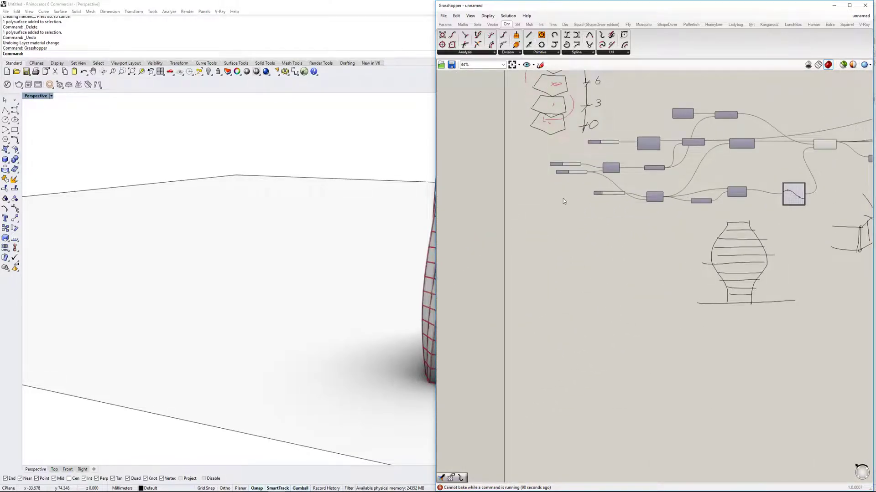
pyautogui.scroll(-3, 605, 264)
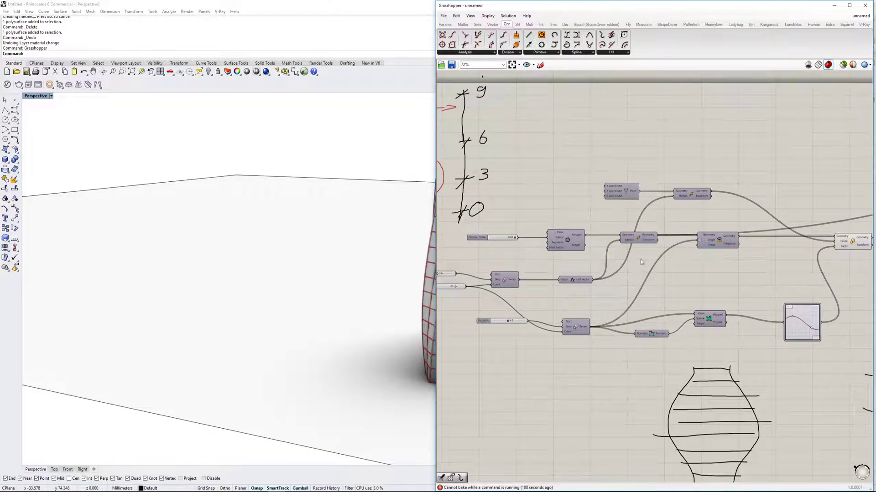
pyautogui.scroll(2, 645, 267)
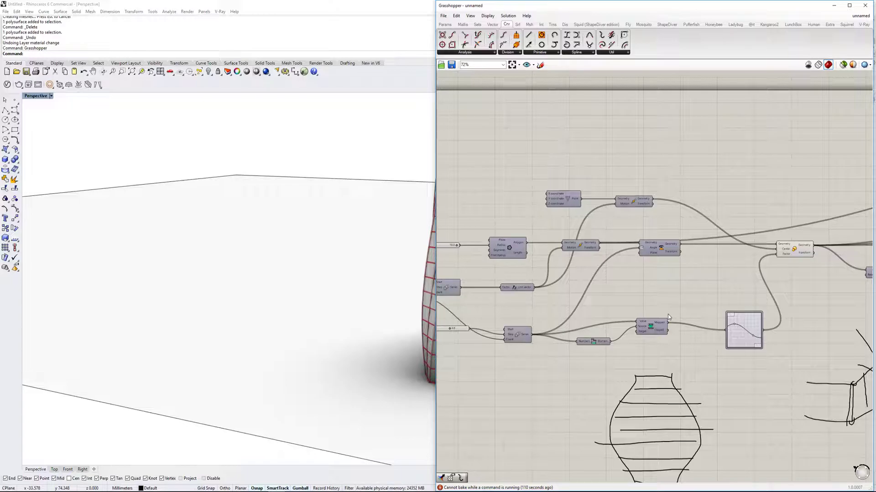
pyautogui.keyDown('shift'); pyautogui.moveTo(283, 305); pyautogui.dragTo(237, 316, button='right'); pyautogui.keyUp('shift')
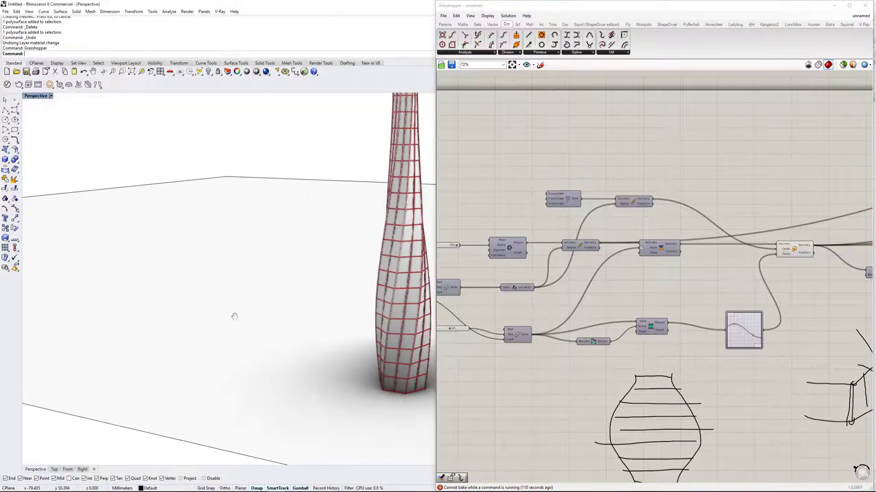
pyautogui.scroll(-5, 237, 315)
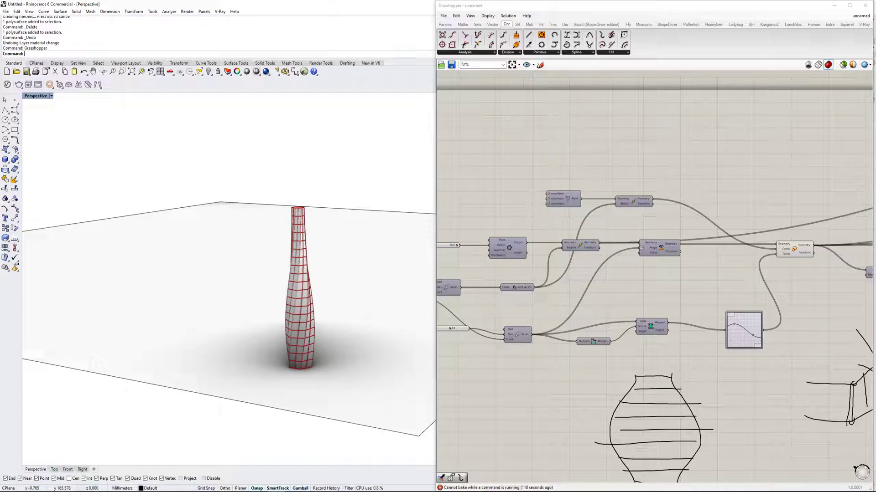